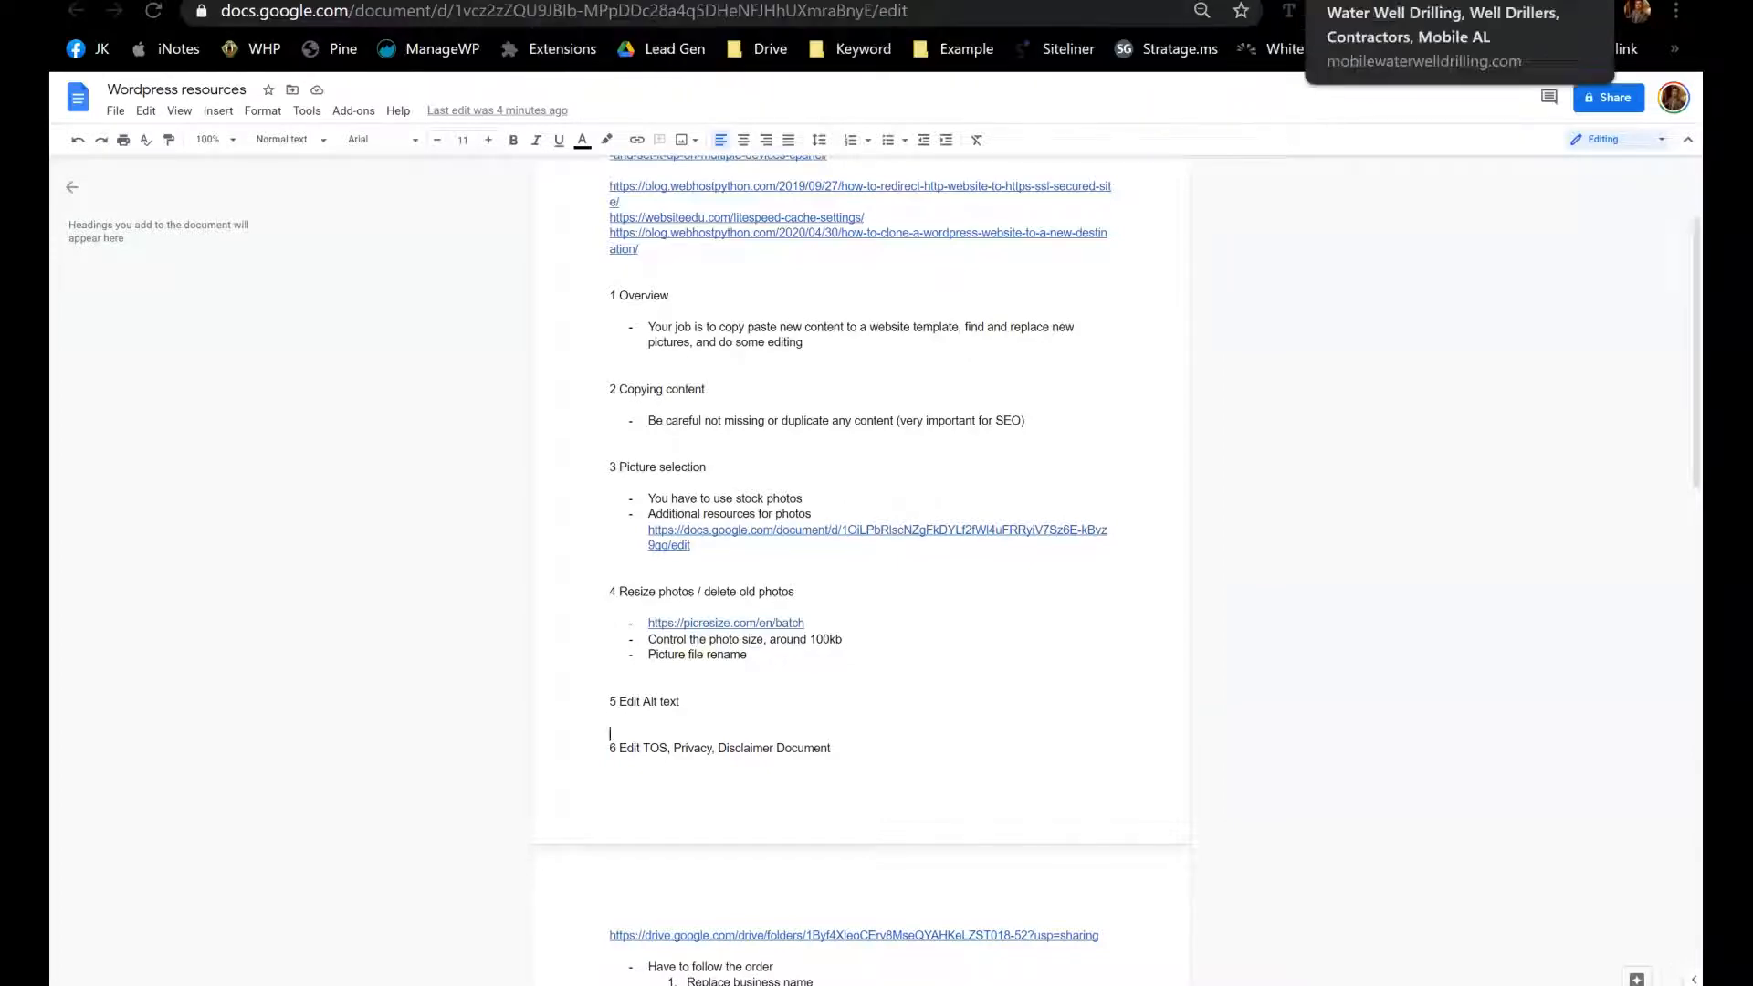
- Switch to the Mobile Water Well Drilling website, open the TOS page from its footer and look over the terms
left_click(1306, 2)
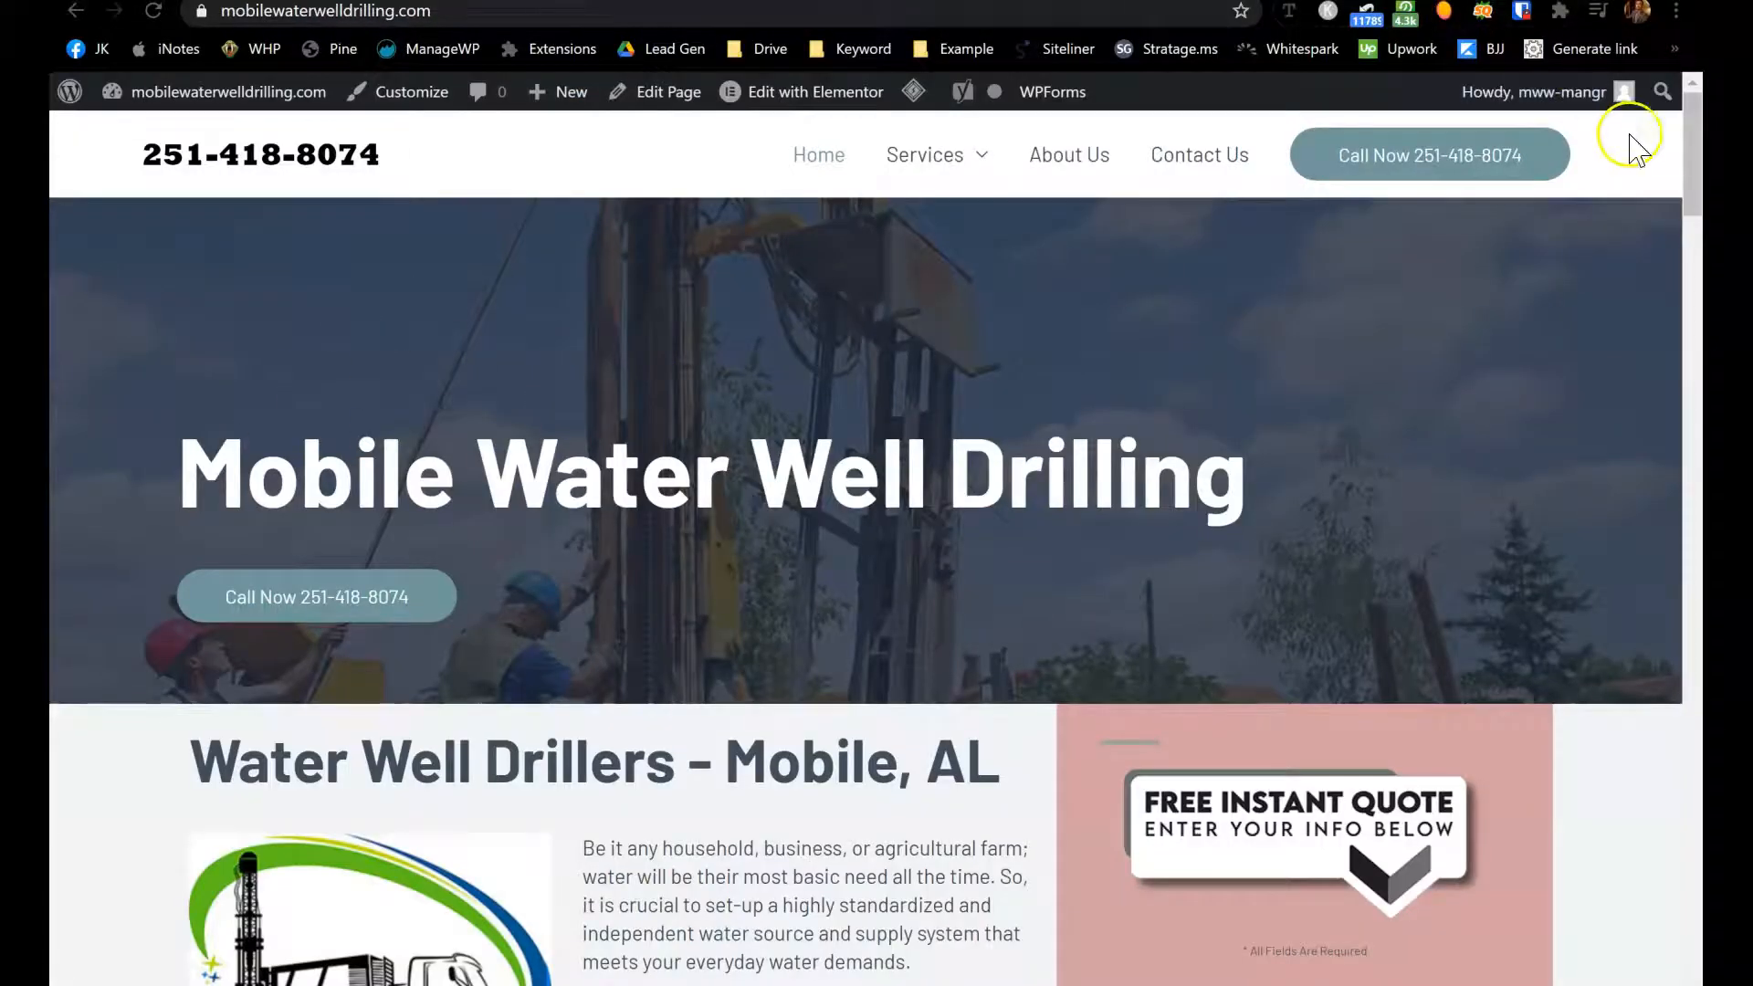
left_click_drag(1692, 151, 1696, 881)
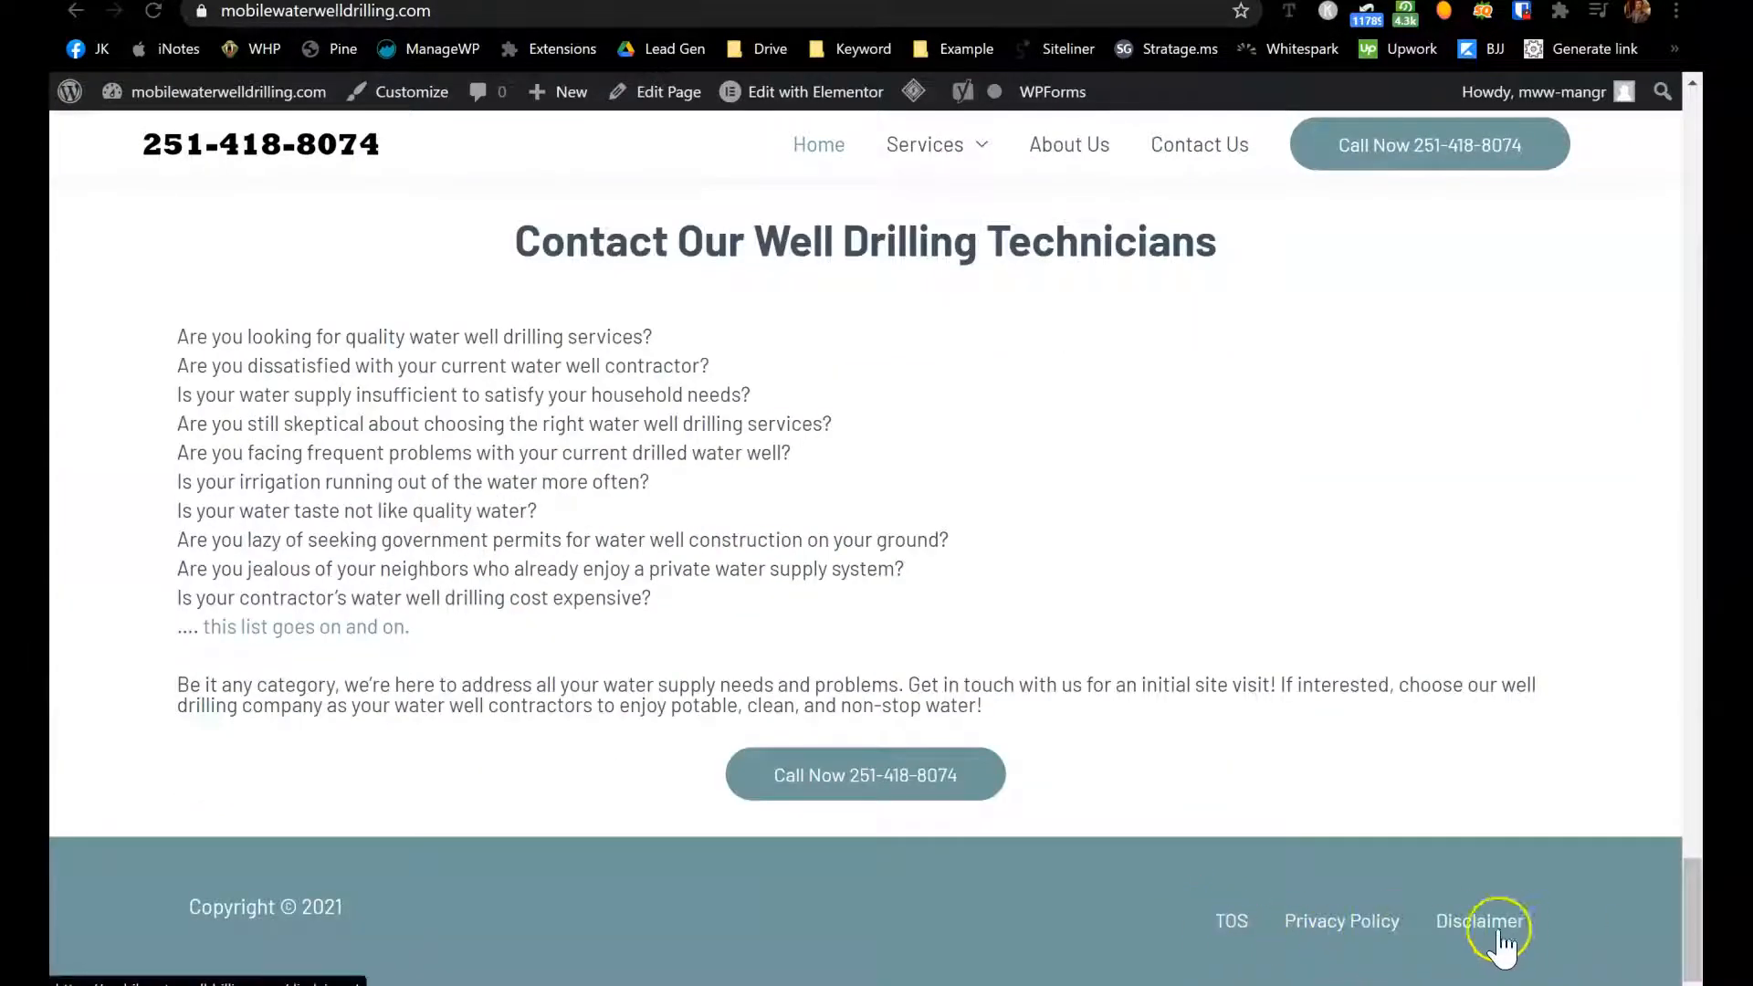
left_click(1229, 920)
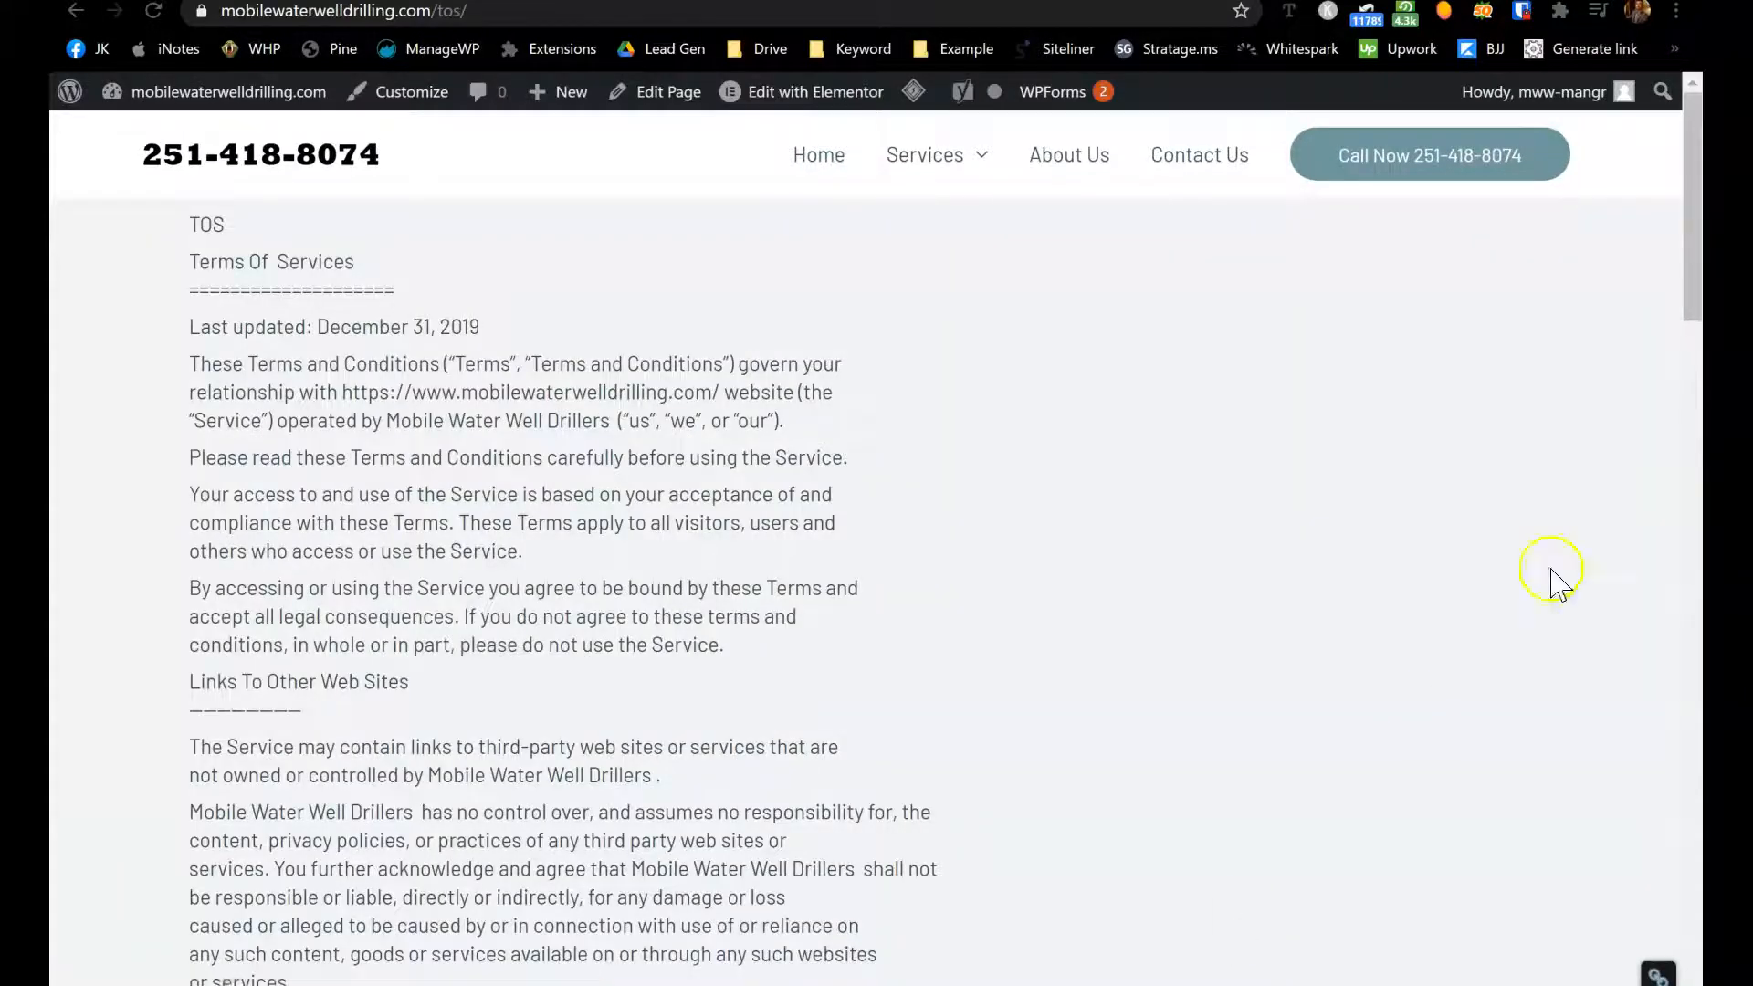
mouse_move(1690, 290)
left_mouse_down()
mouse_move(1691, 856)
mouse_move(1692, 293)
left_mouse_up()
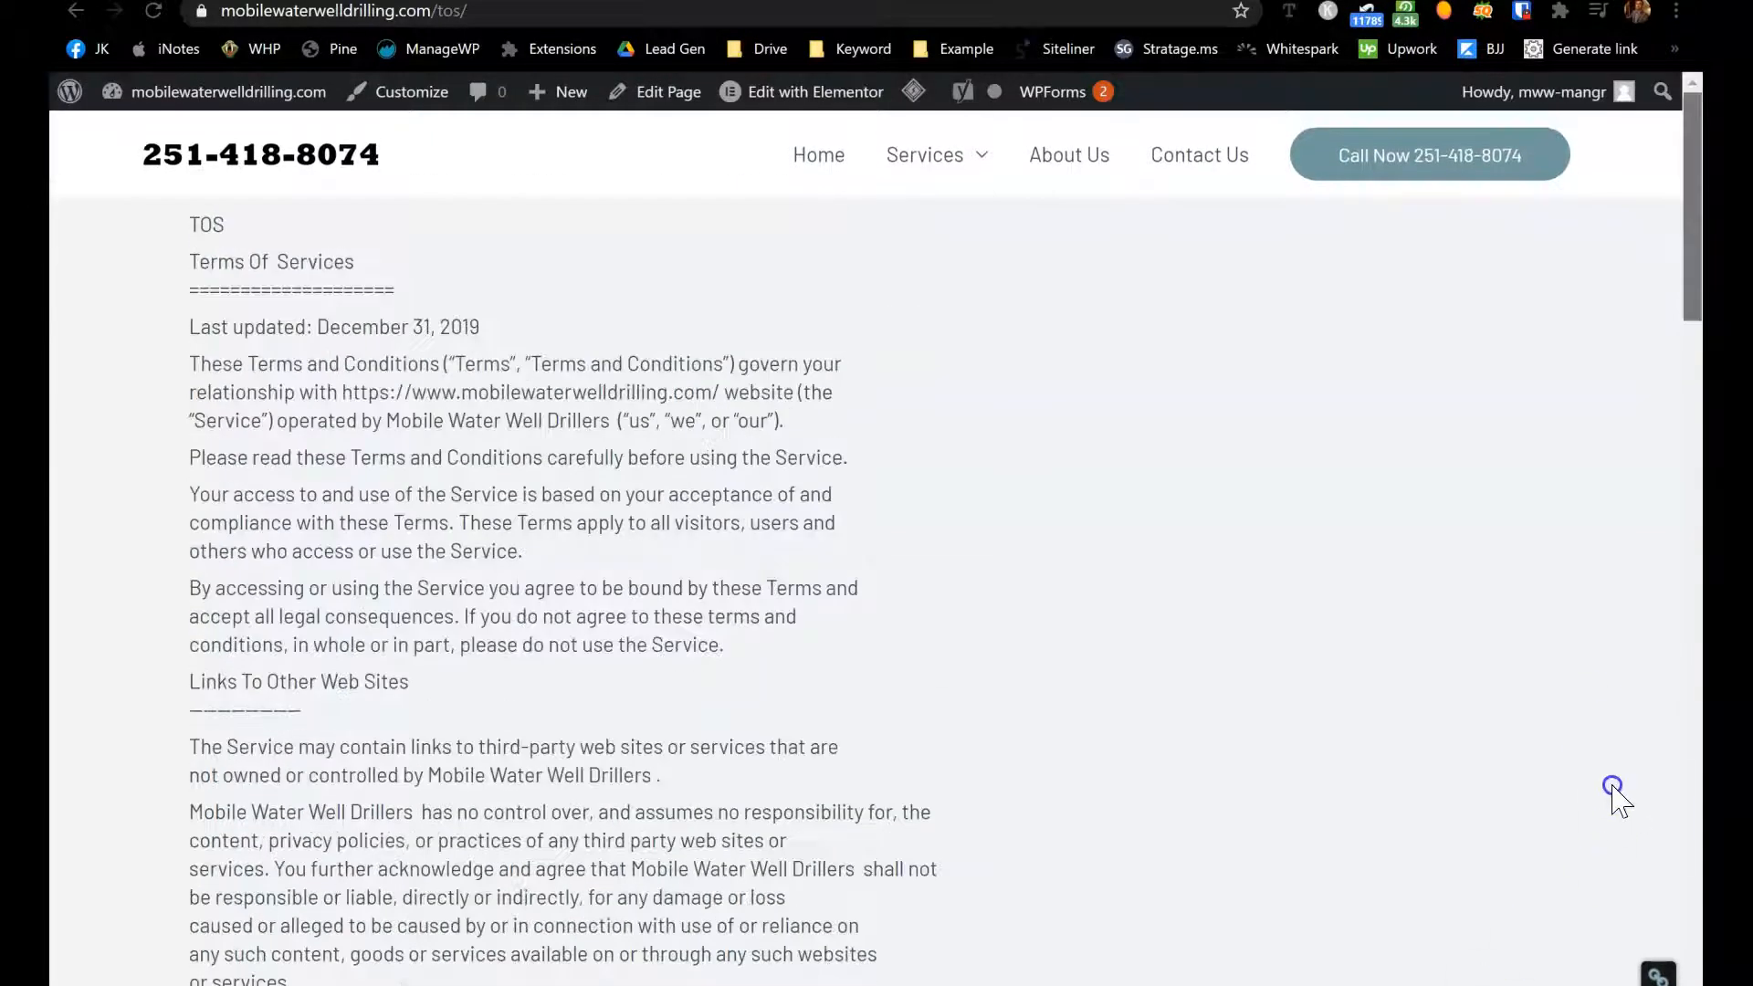
left_click_drag(1692, 207, 1650, 381)
- Open the TOS page in Elementor and show its terms text block in the text editor
left_click(799, 100)
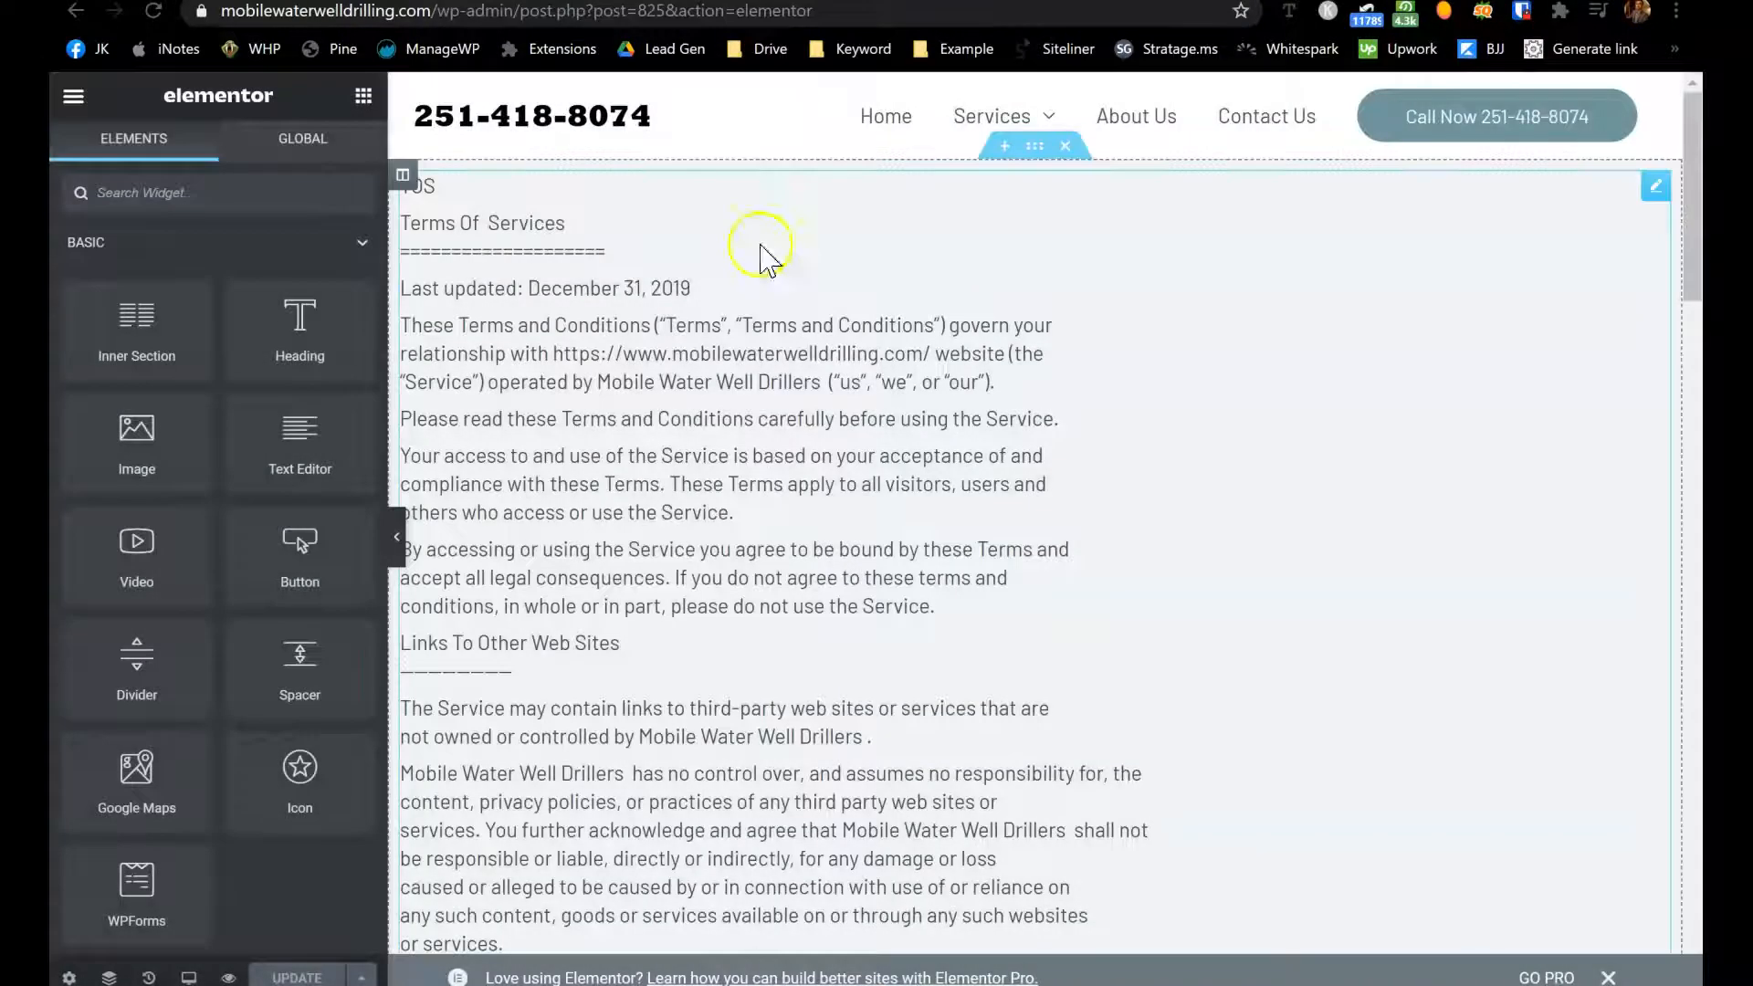
left_click(656, 496)
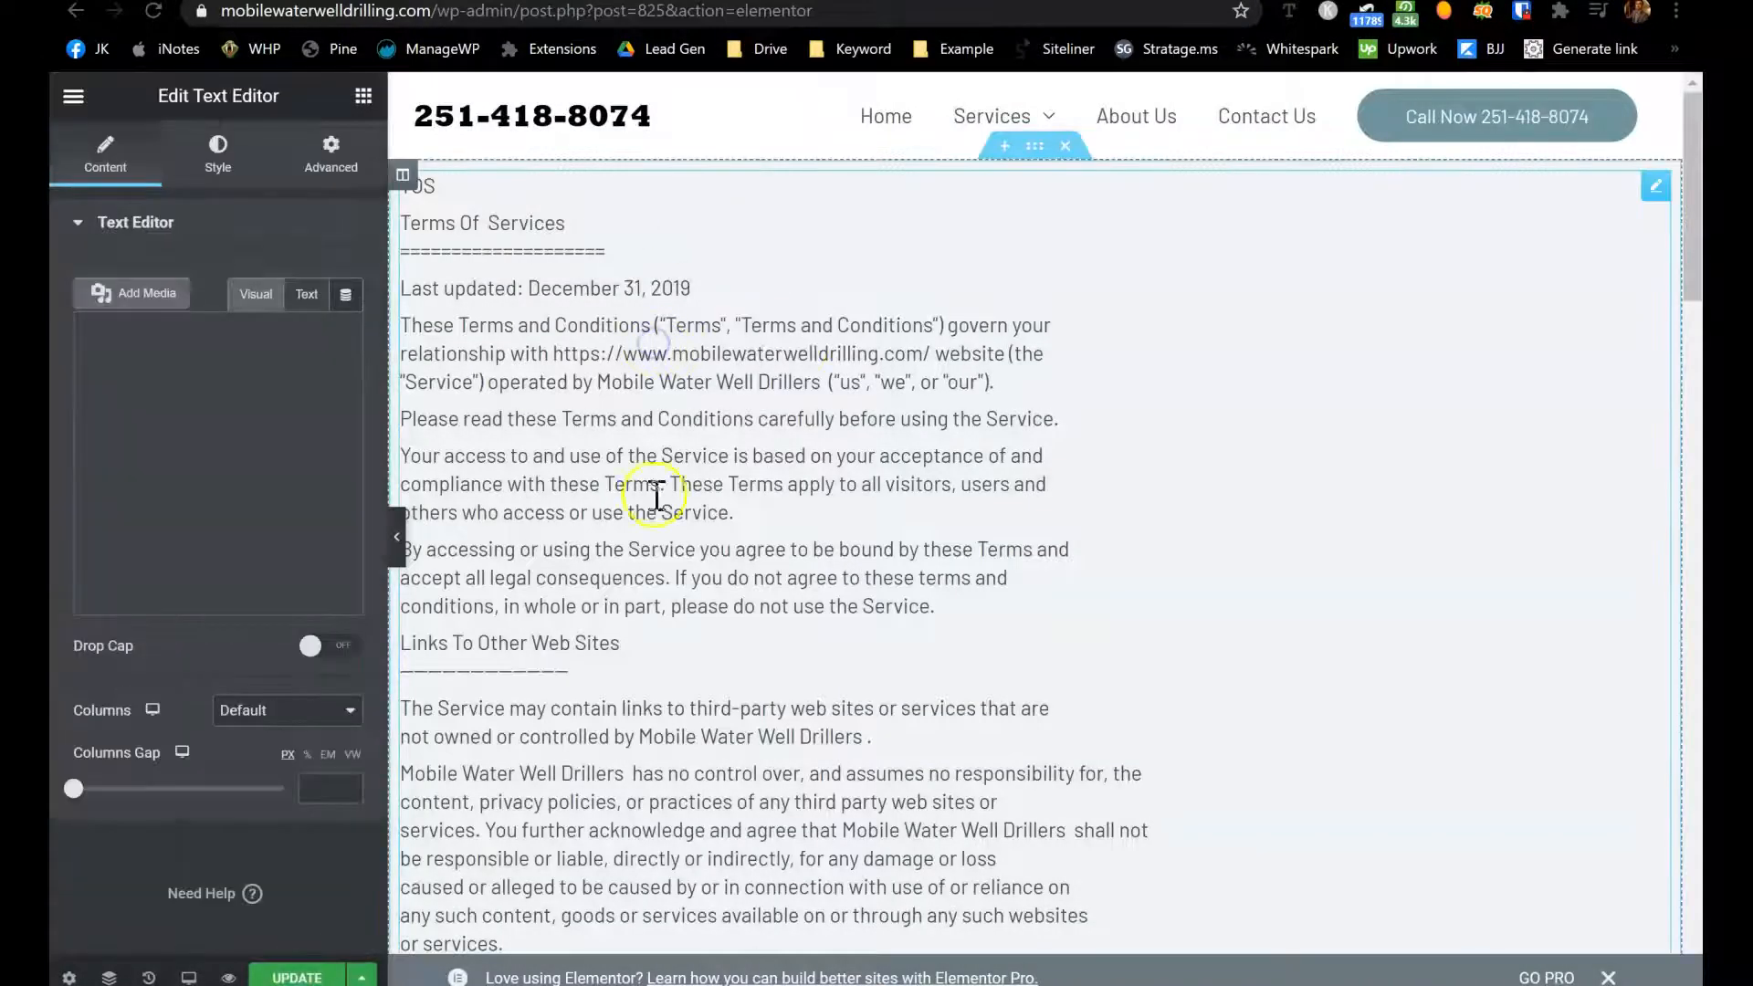
left_click(595, 283)
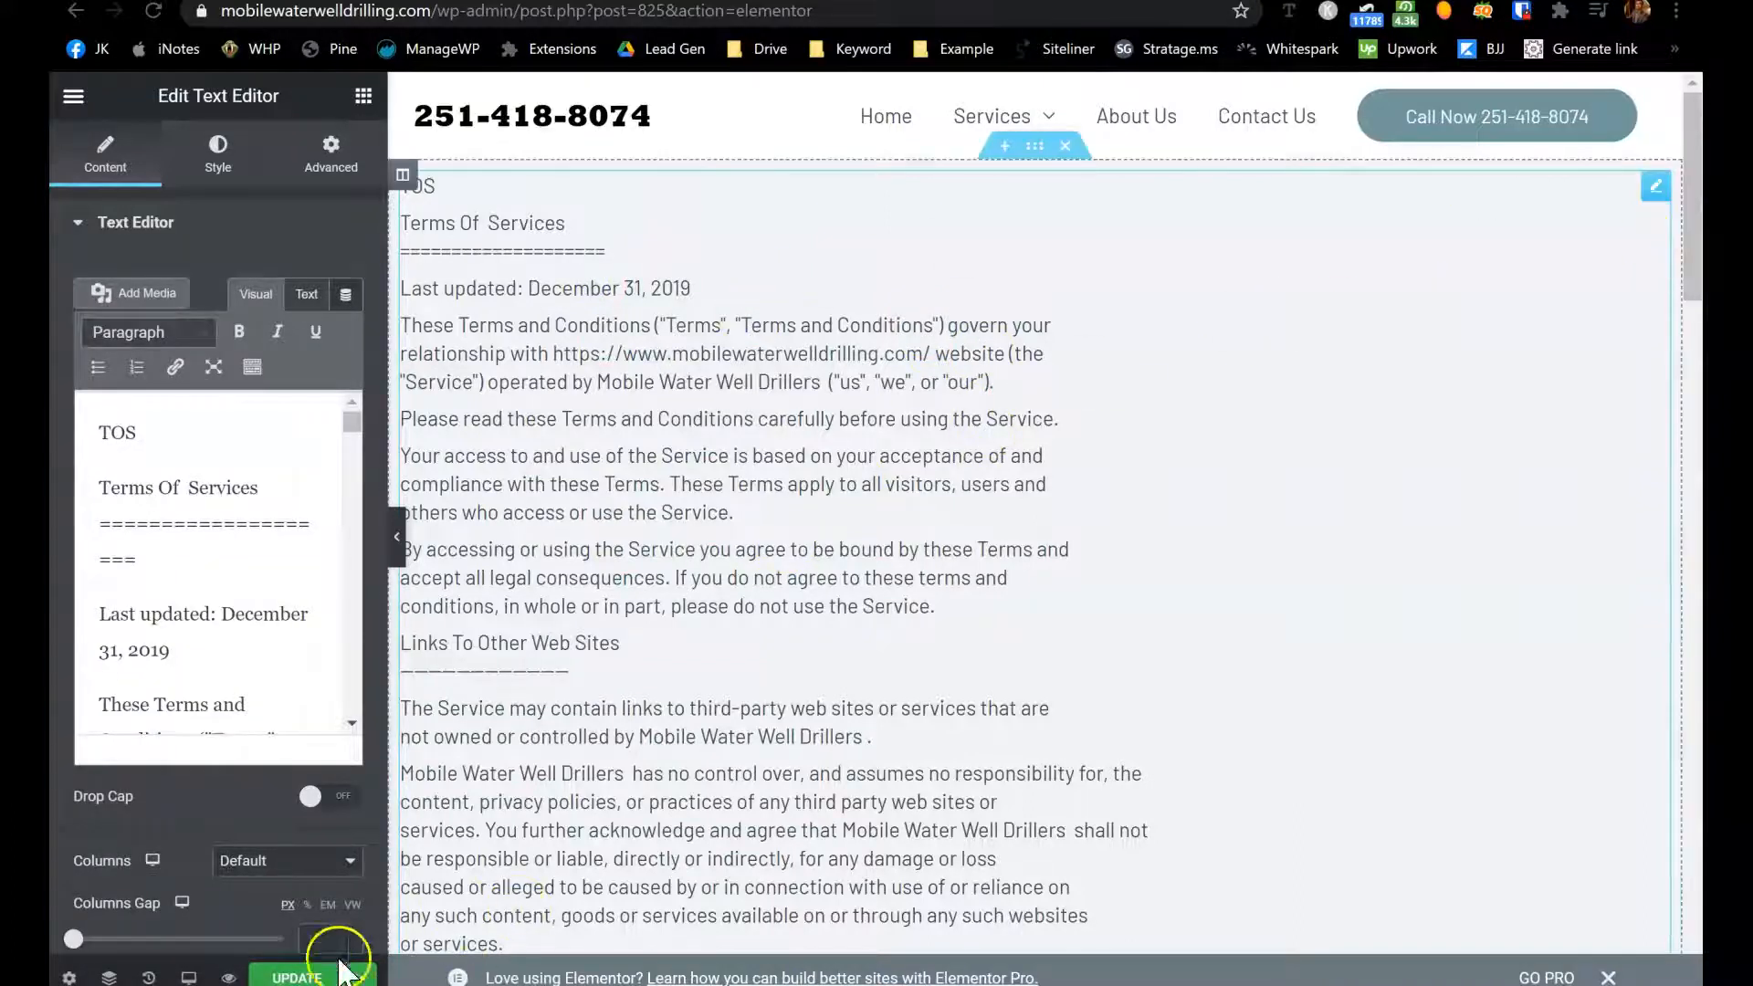
left_click(301, 977)
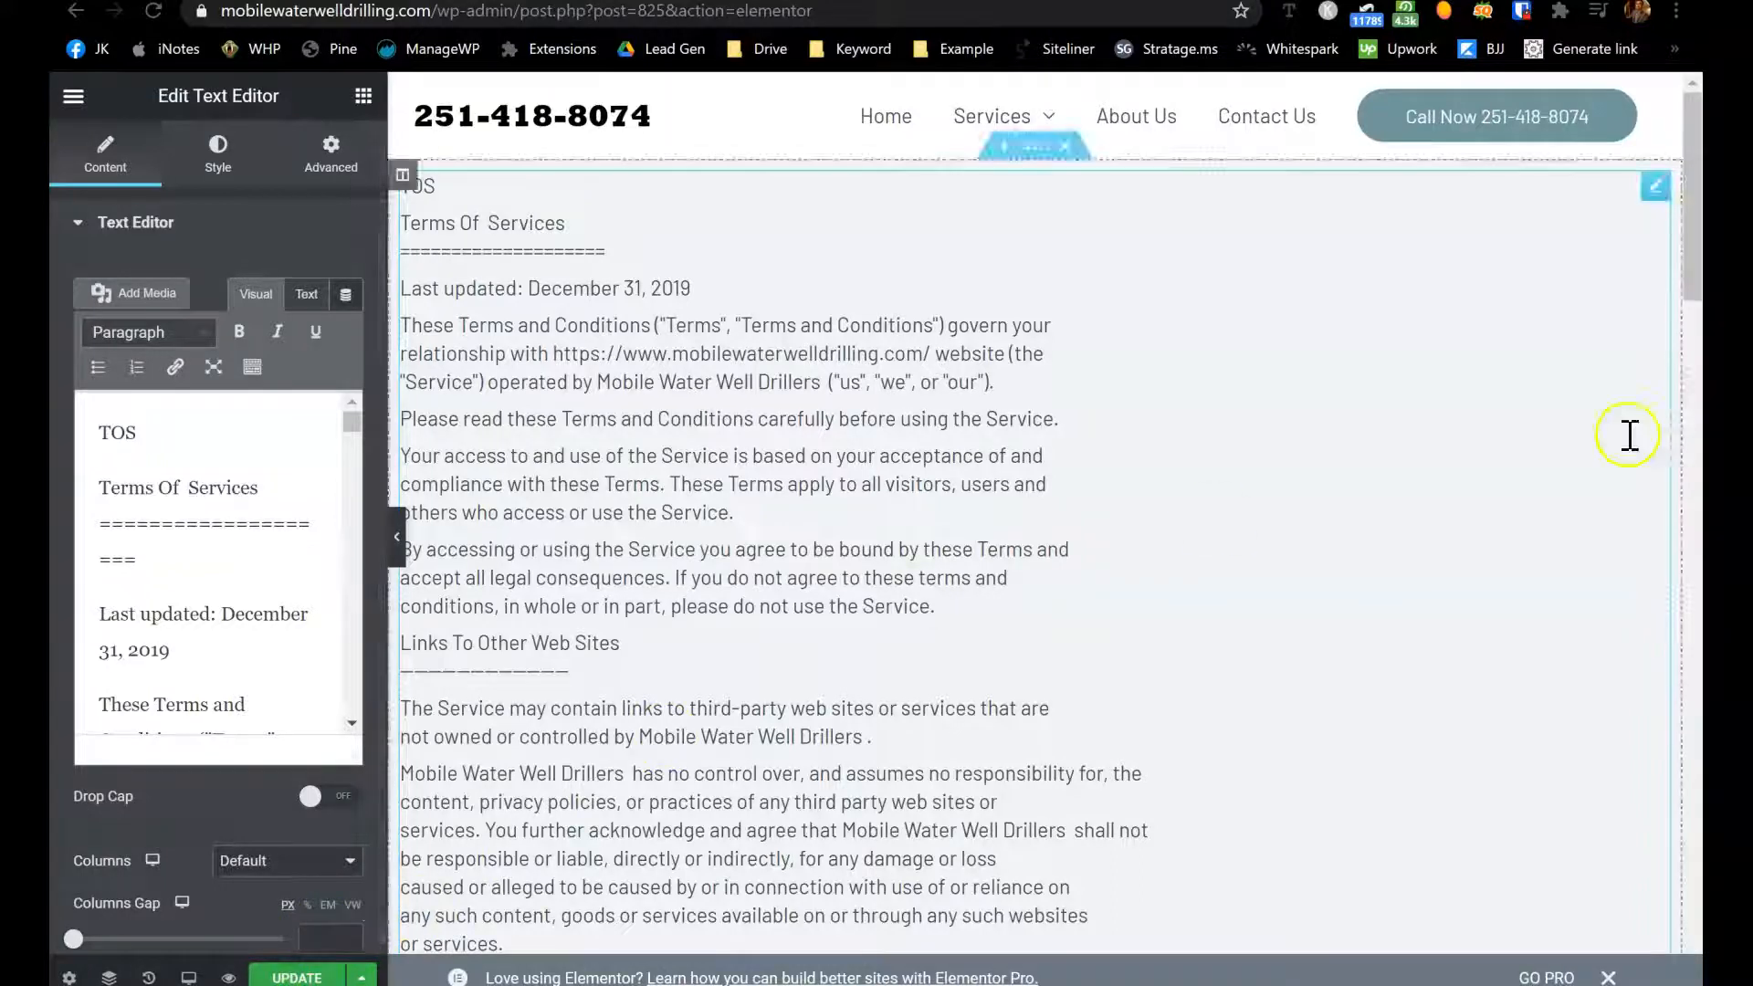
- Leave the Elementor editor without saving and return to viewing the published TOS page
left_click(73, 96)
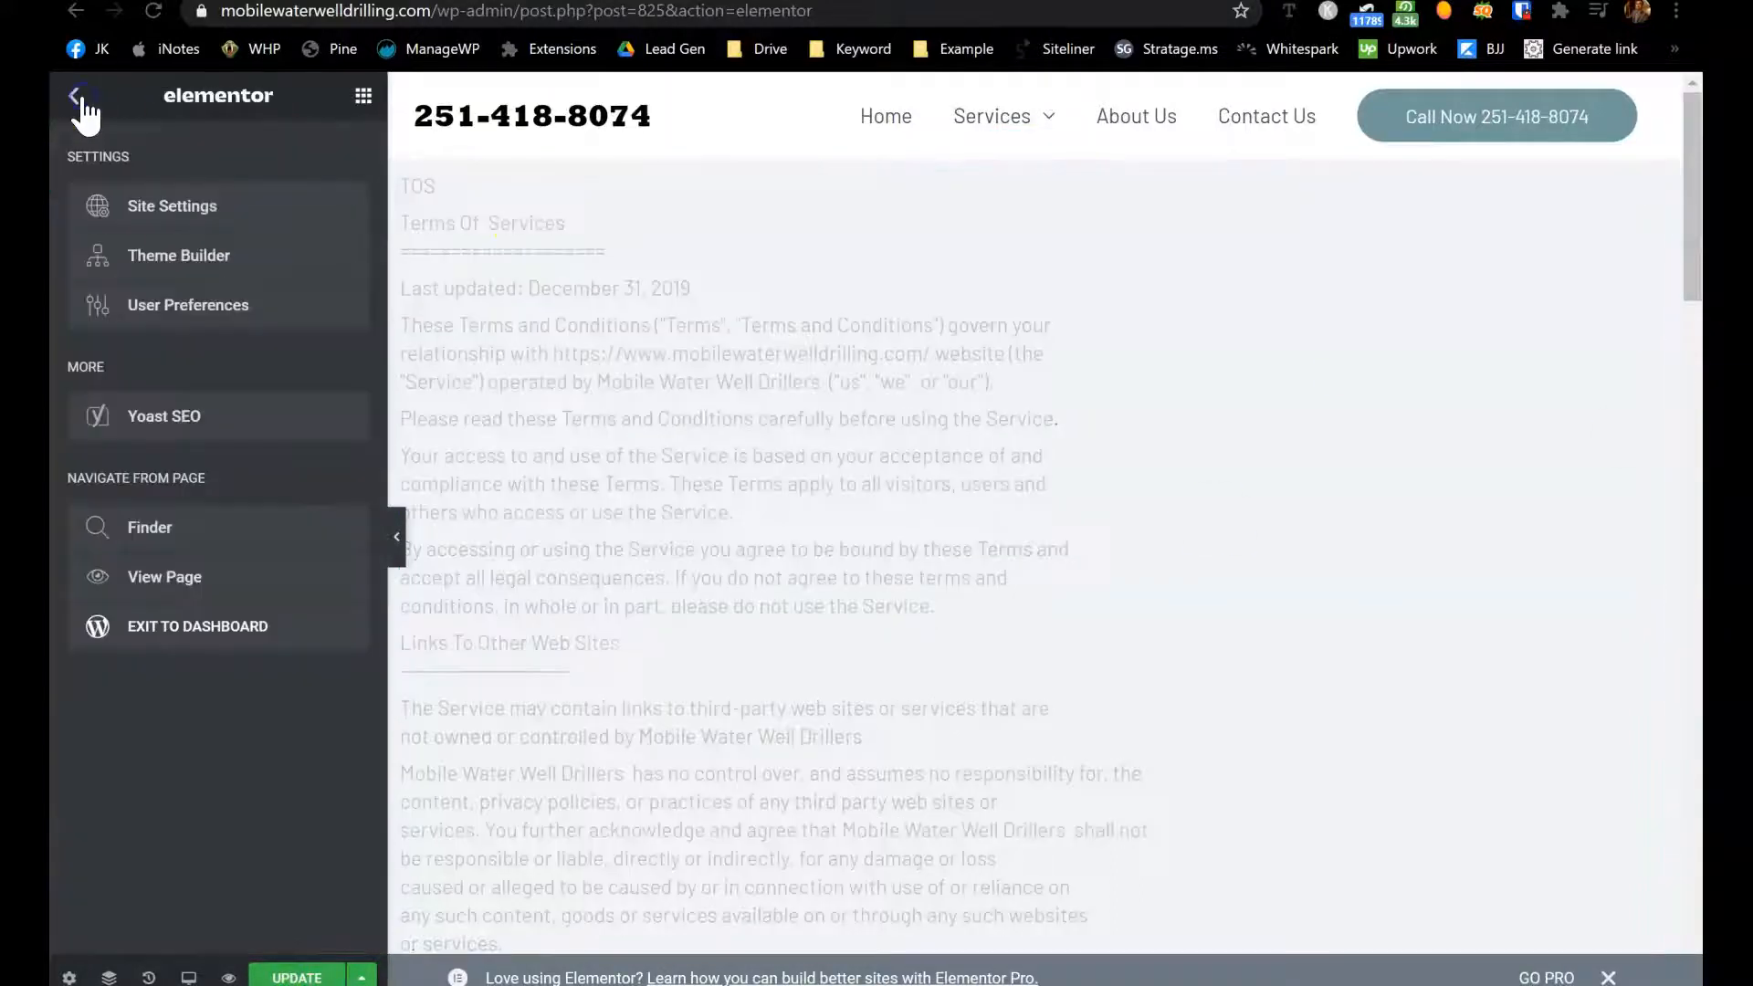
left_click(165, 580)
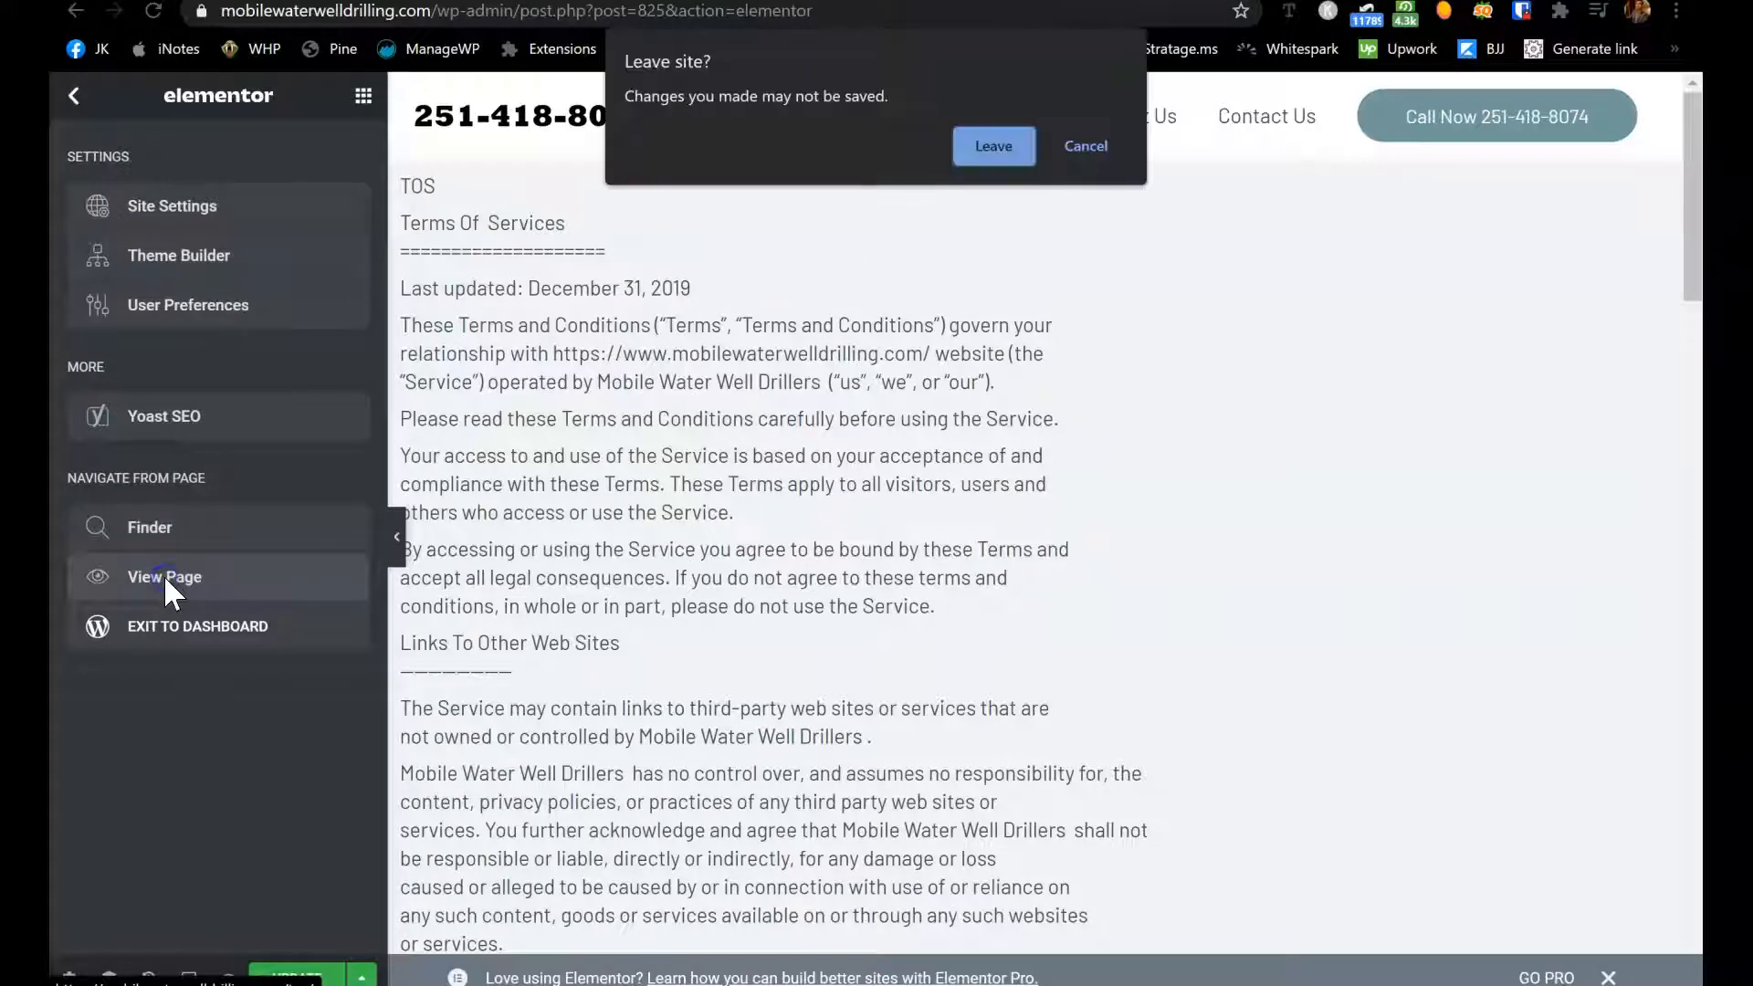
left_click(995, 147)
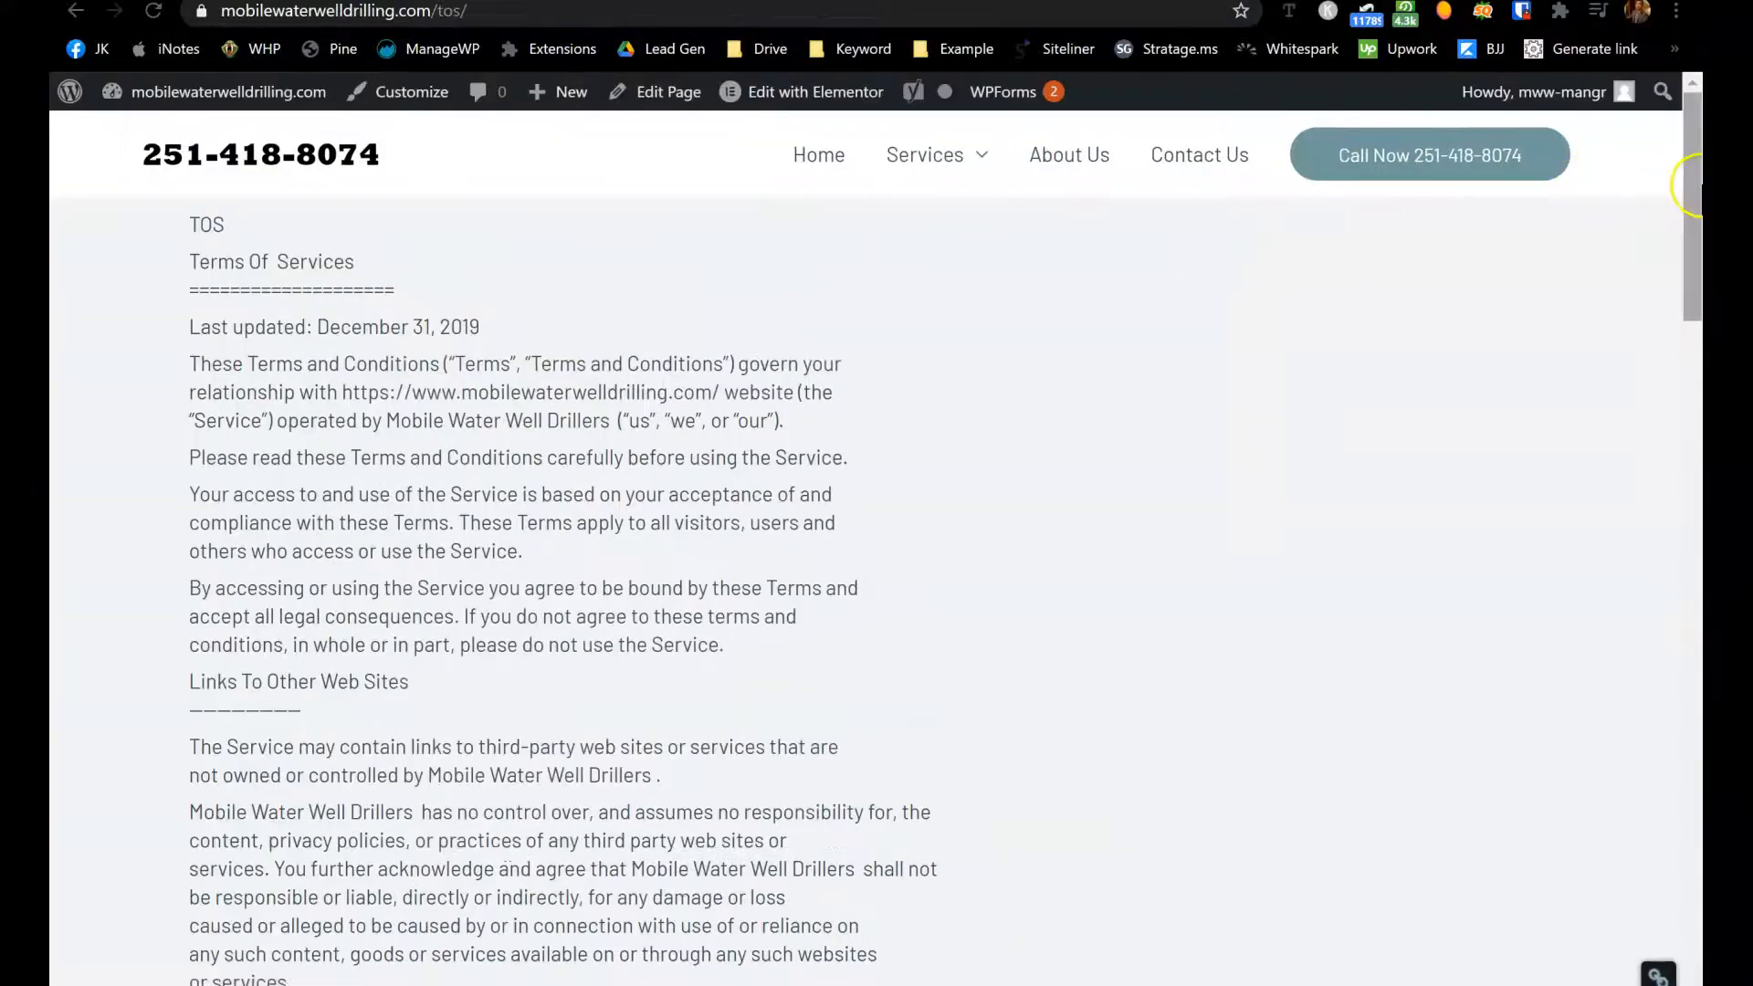
- Look through the TOS page down to the footer and open the Privacy Policy page from there
left_click_drag(1692, 182, 1694, 889)
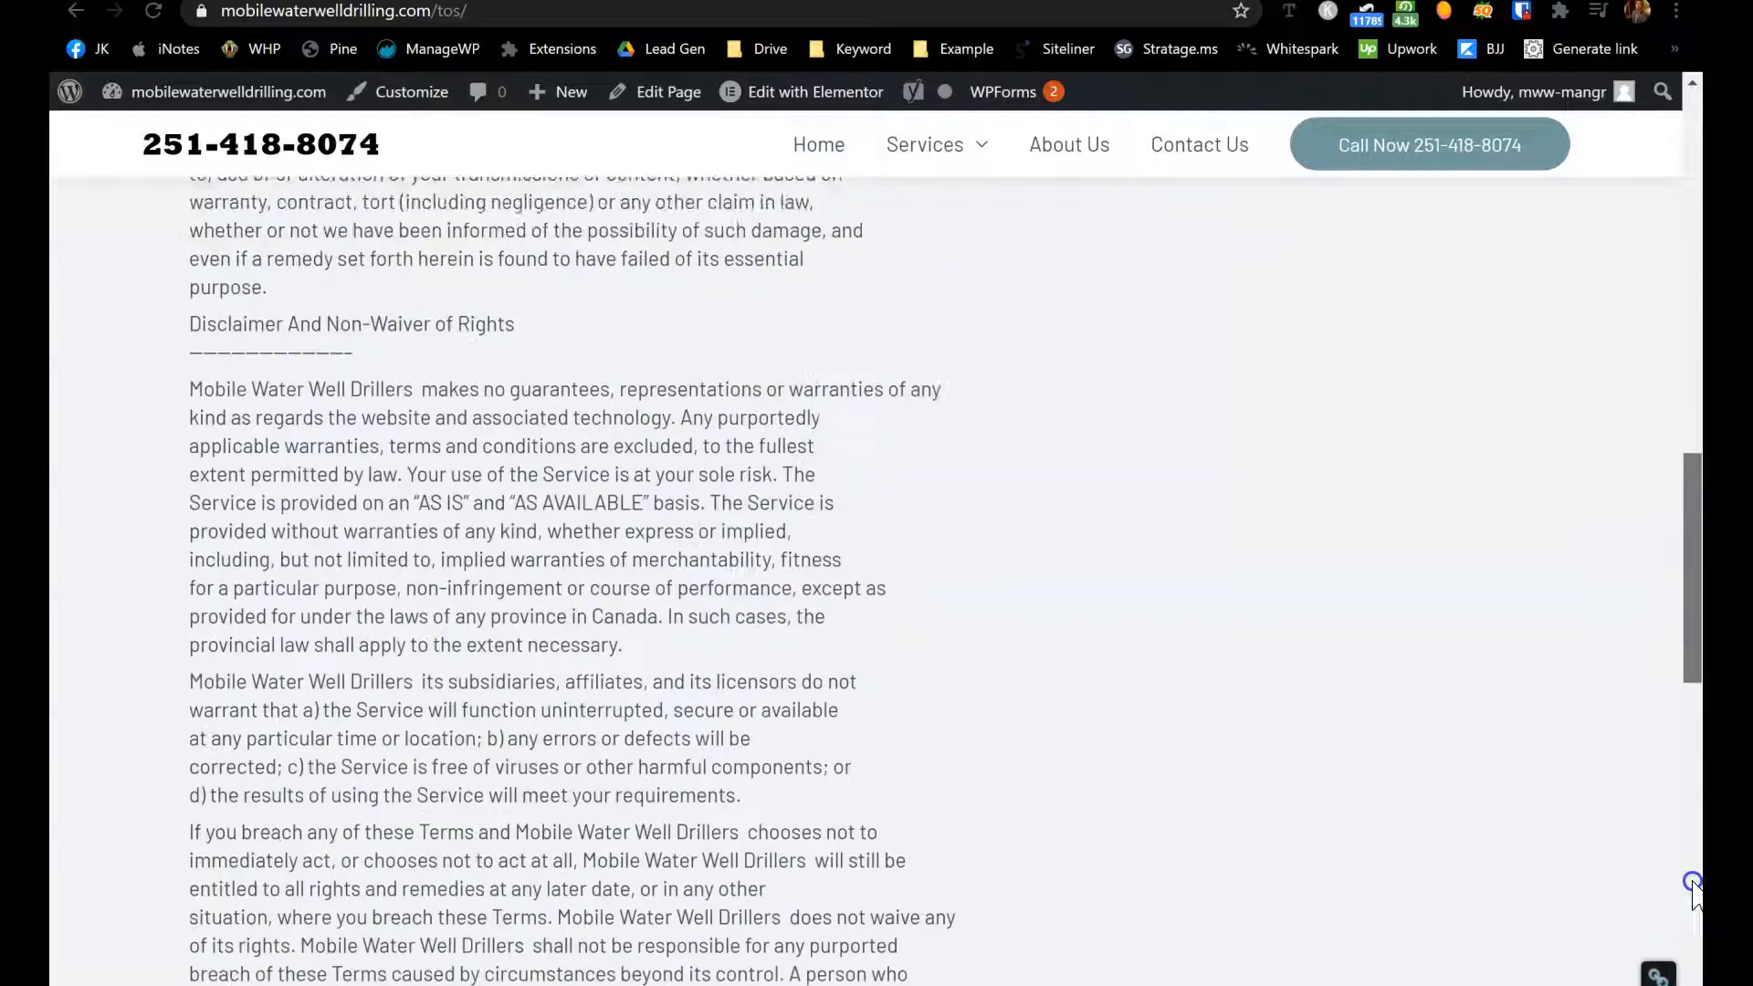
left_click_drag(1694, 627, 1697, 915)
left_click(1336, 920)
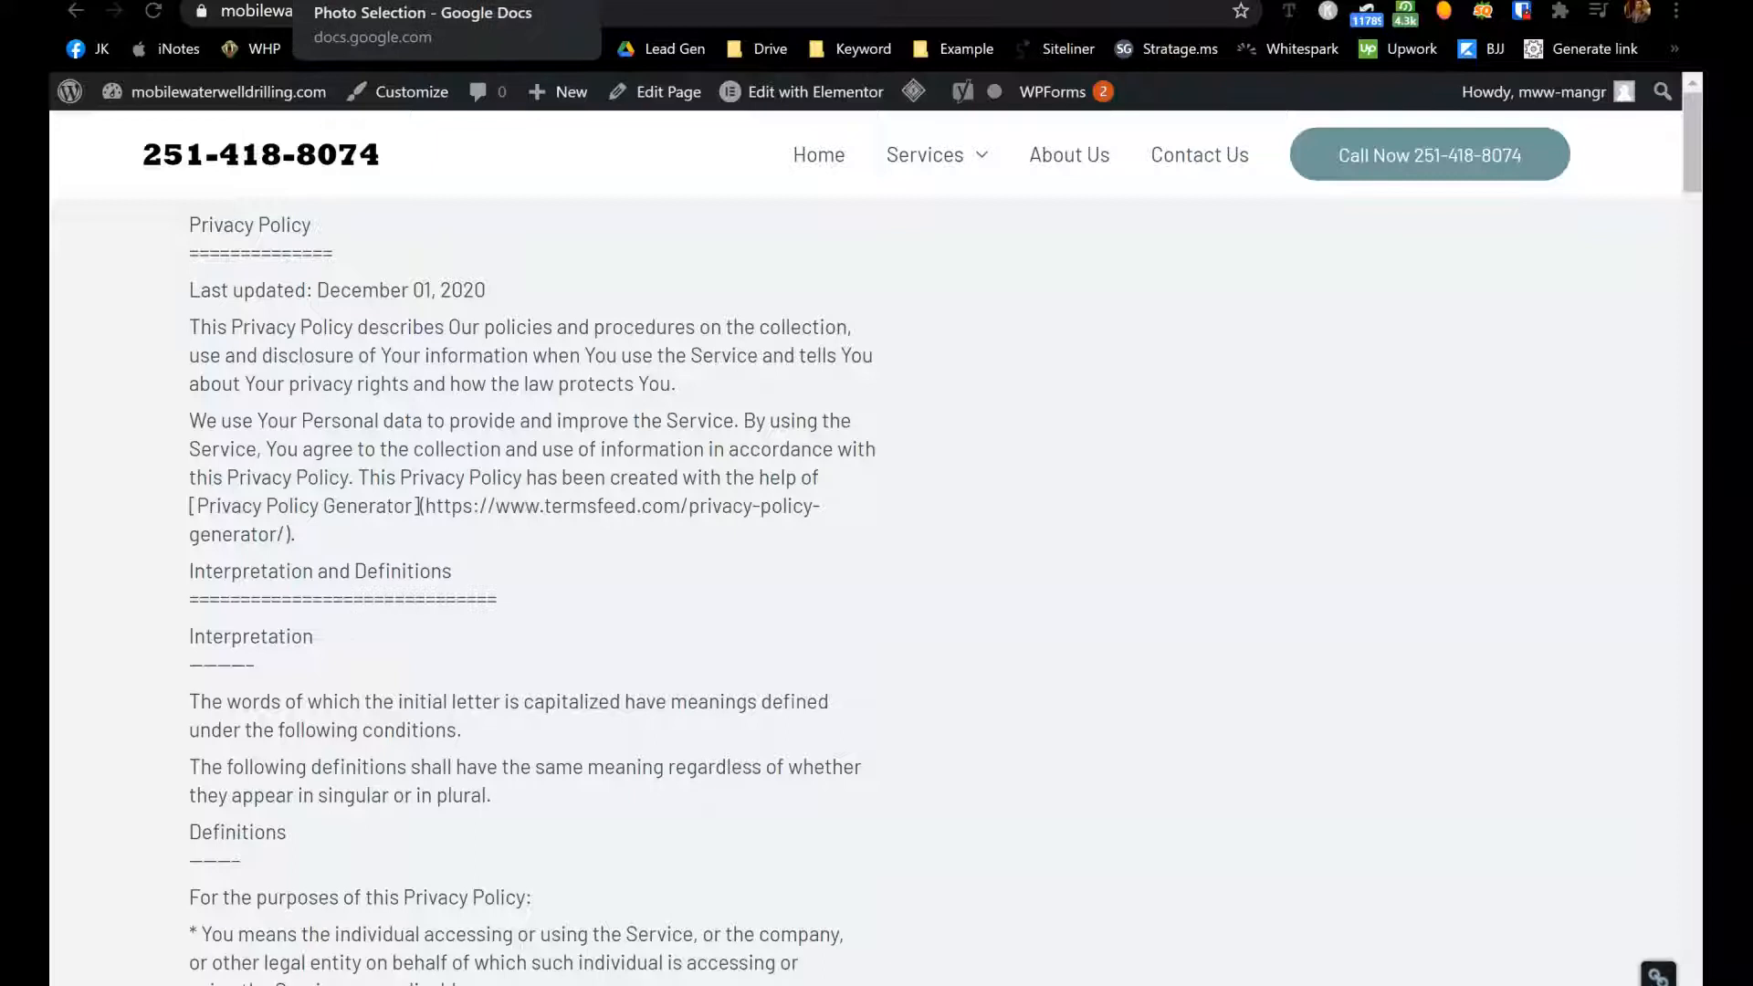
- Switch to the Wordpress resources document and open the Drive folder linked under "6 Edit TOS, Privacy, Disclaimer Document"
left_click(566, 3)
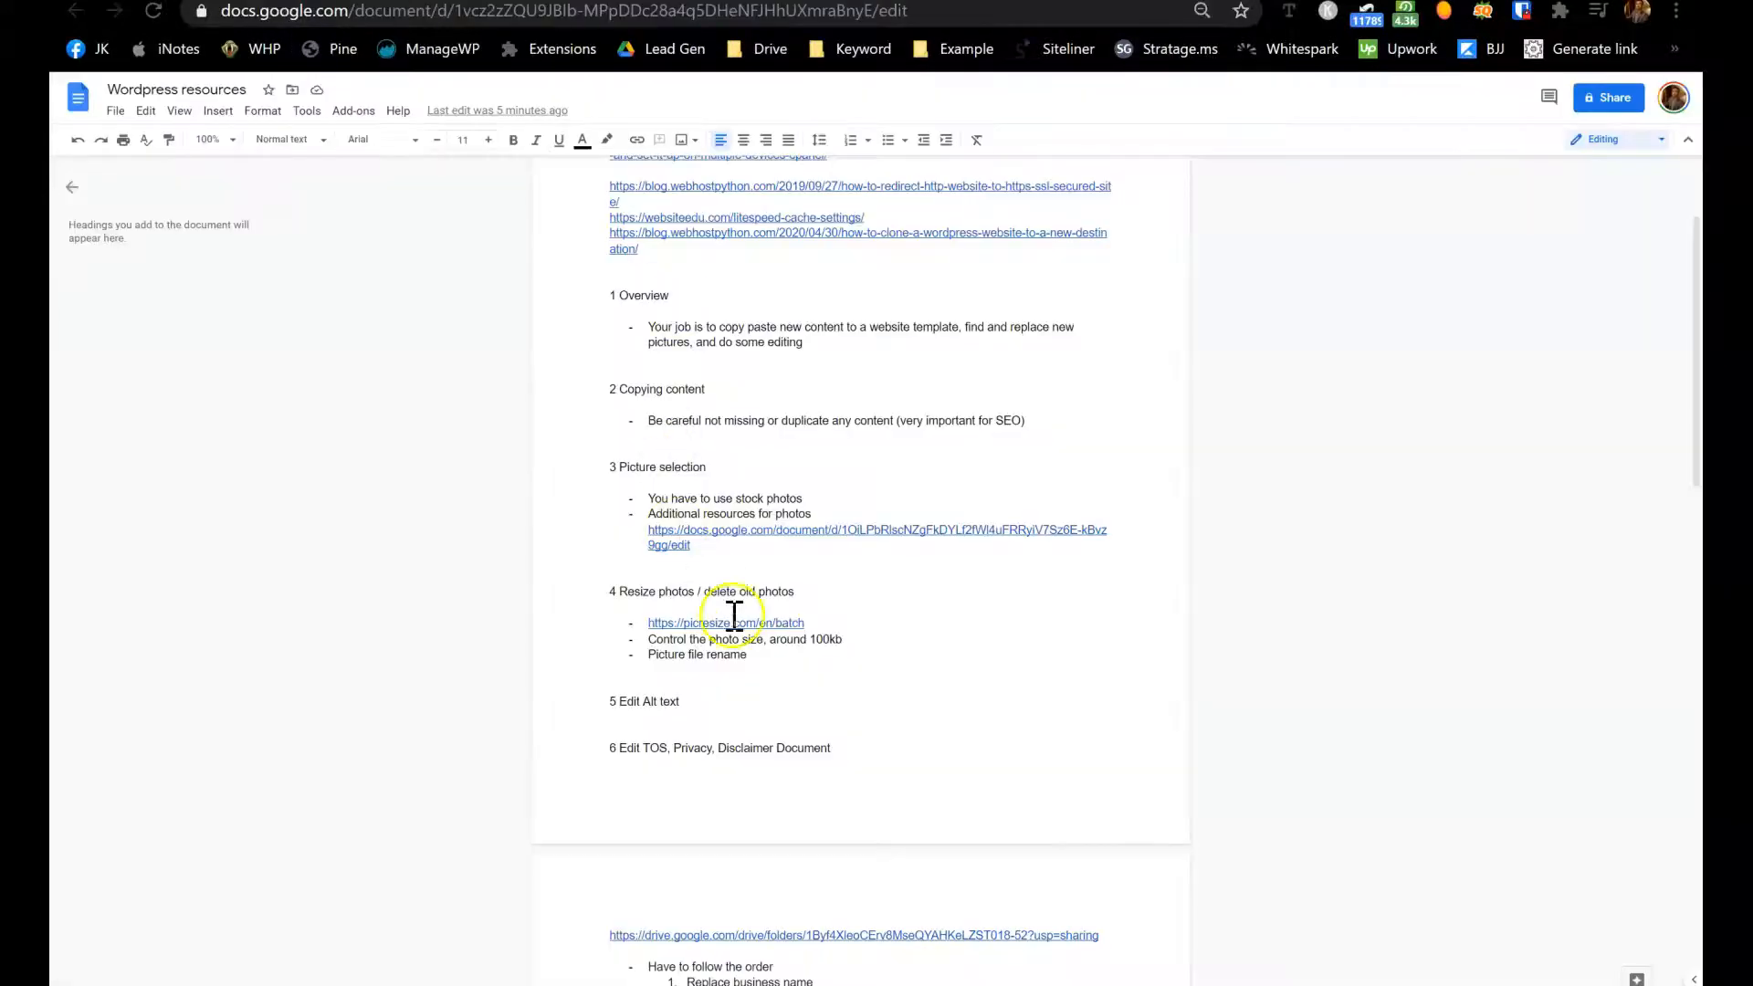
scroll(936, 694, "down", 2)
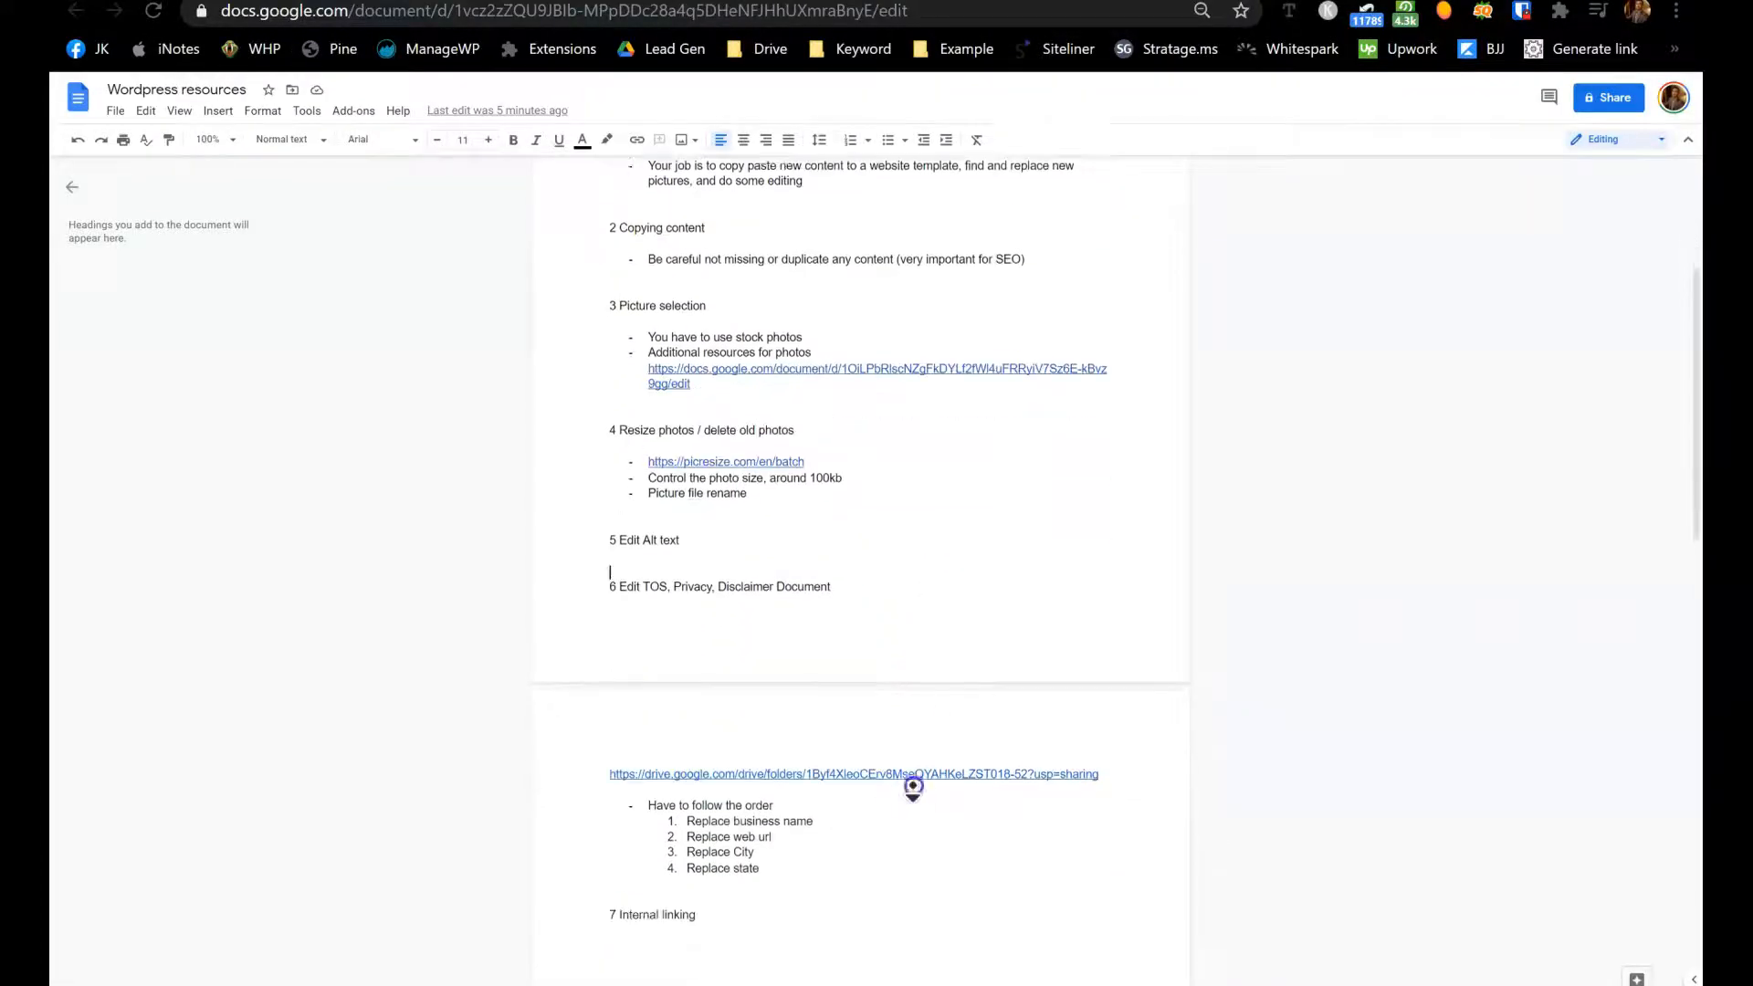
left_click(699, 778)
left_click(696, 791)
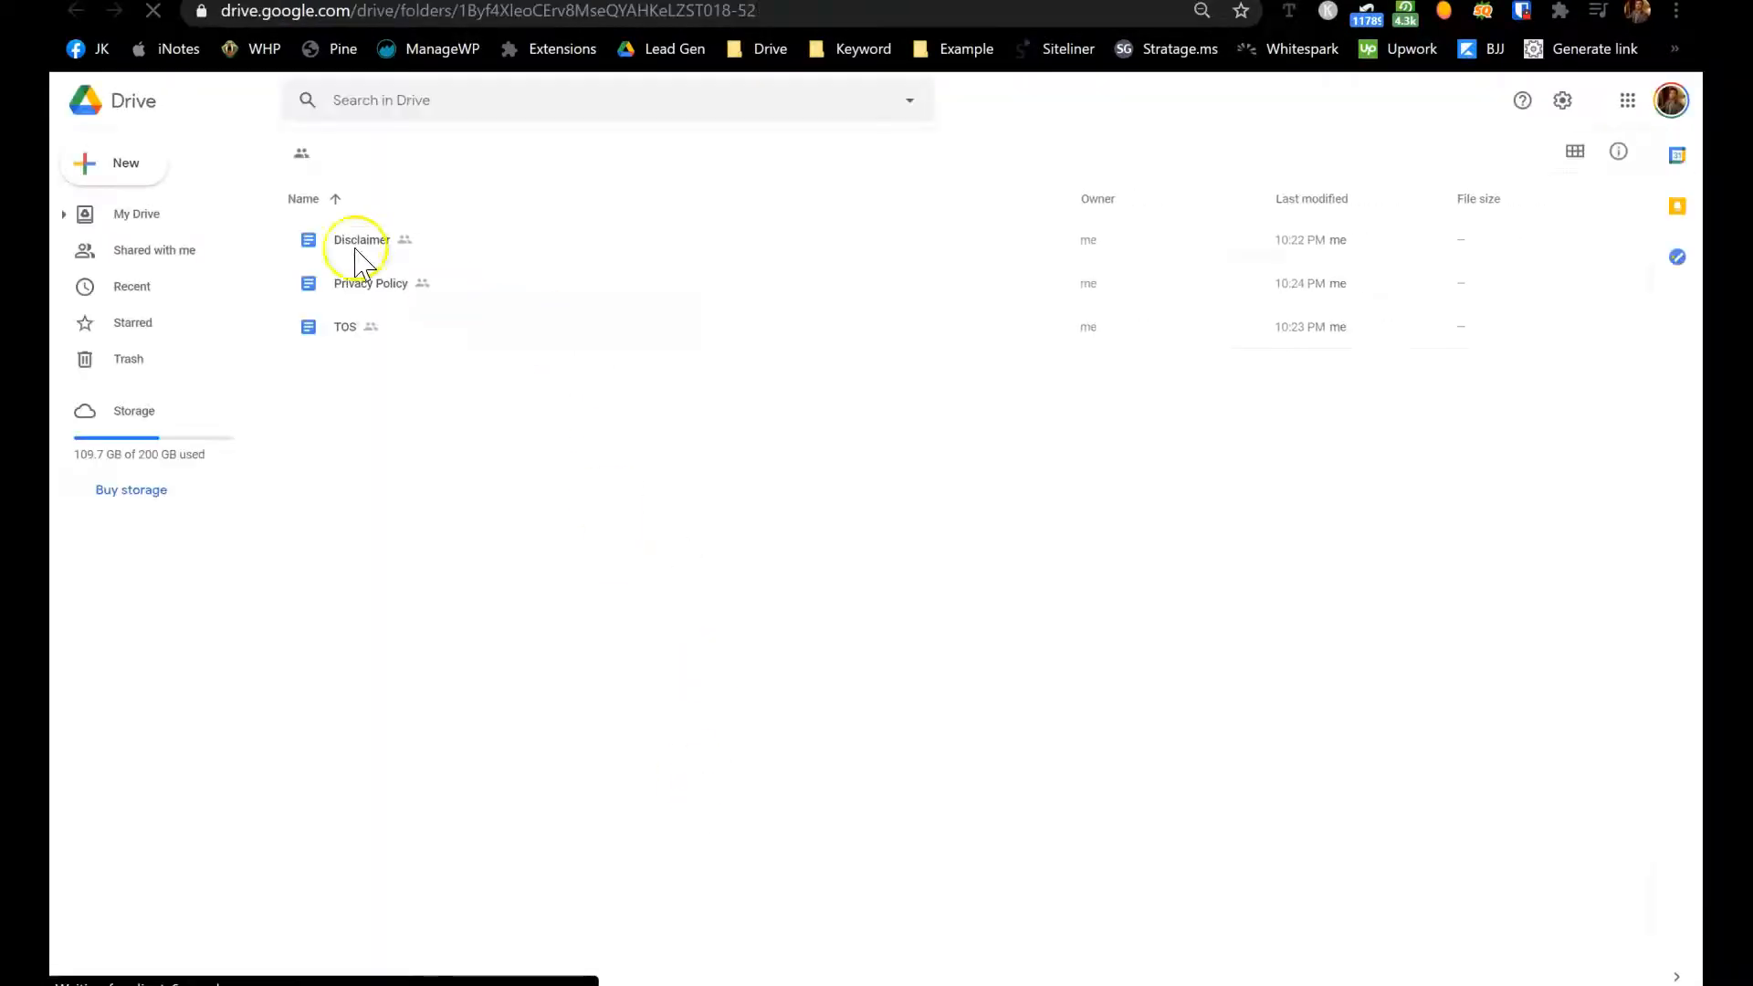
- Look over the Disclaimer, Privacy Policy and TOS files in the Drive folder, and check the website's Privacy Policy page
left_click(358, 243)
left_click(370, 288)
left_click(368, 330)
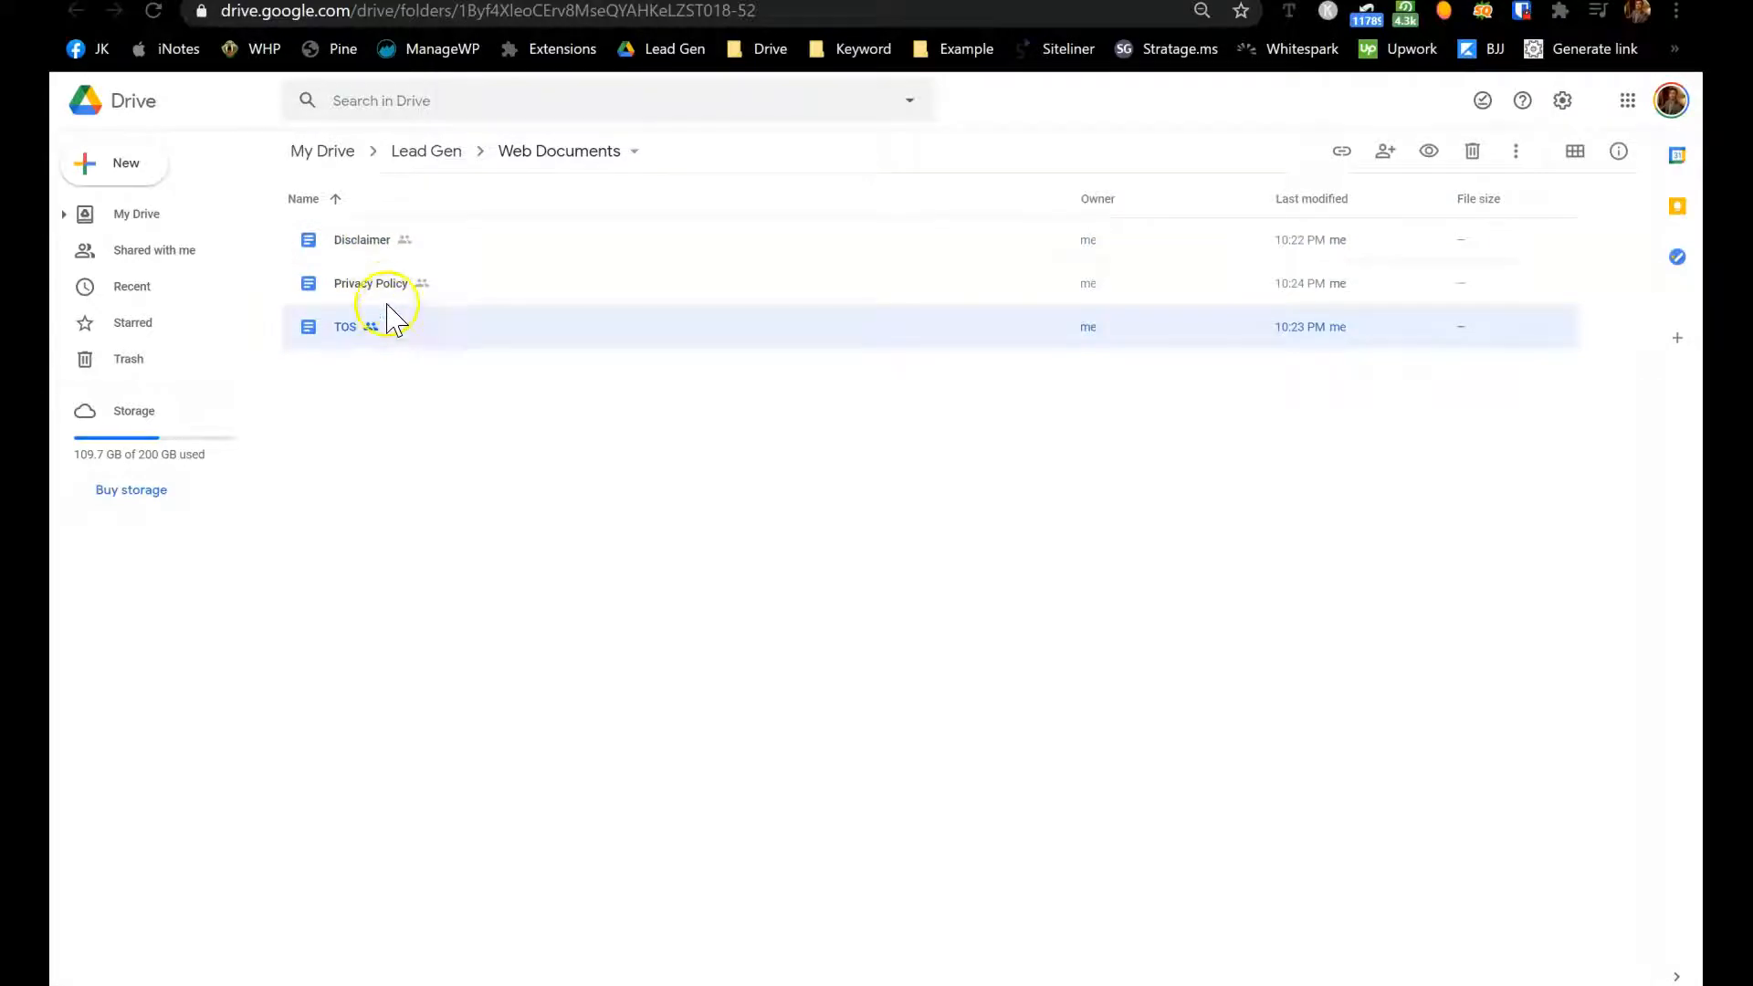
left_click(389, 294)
left_click(1361, 1)
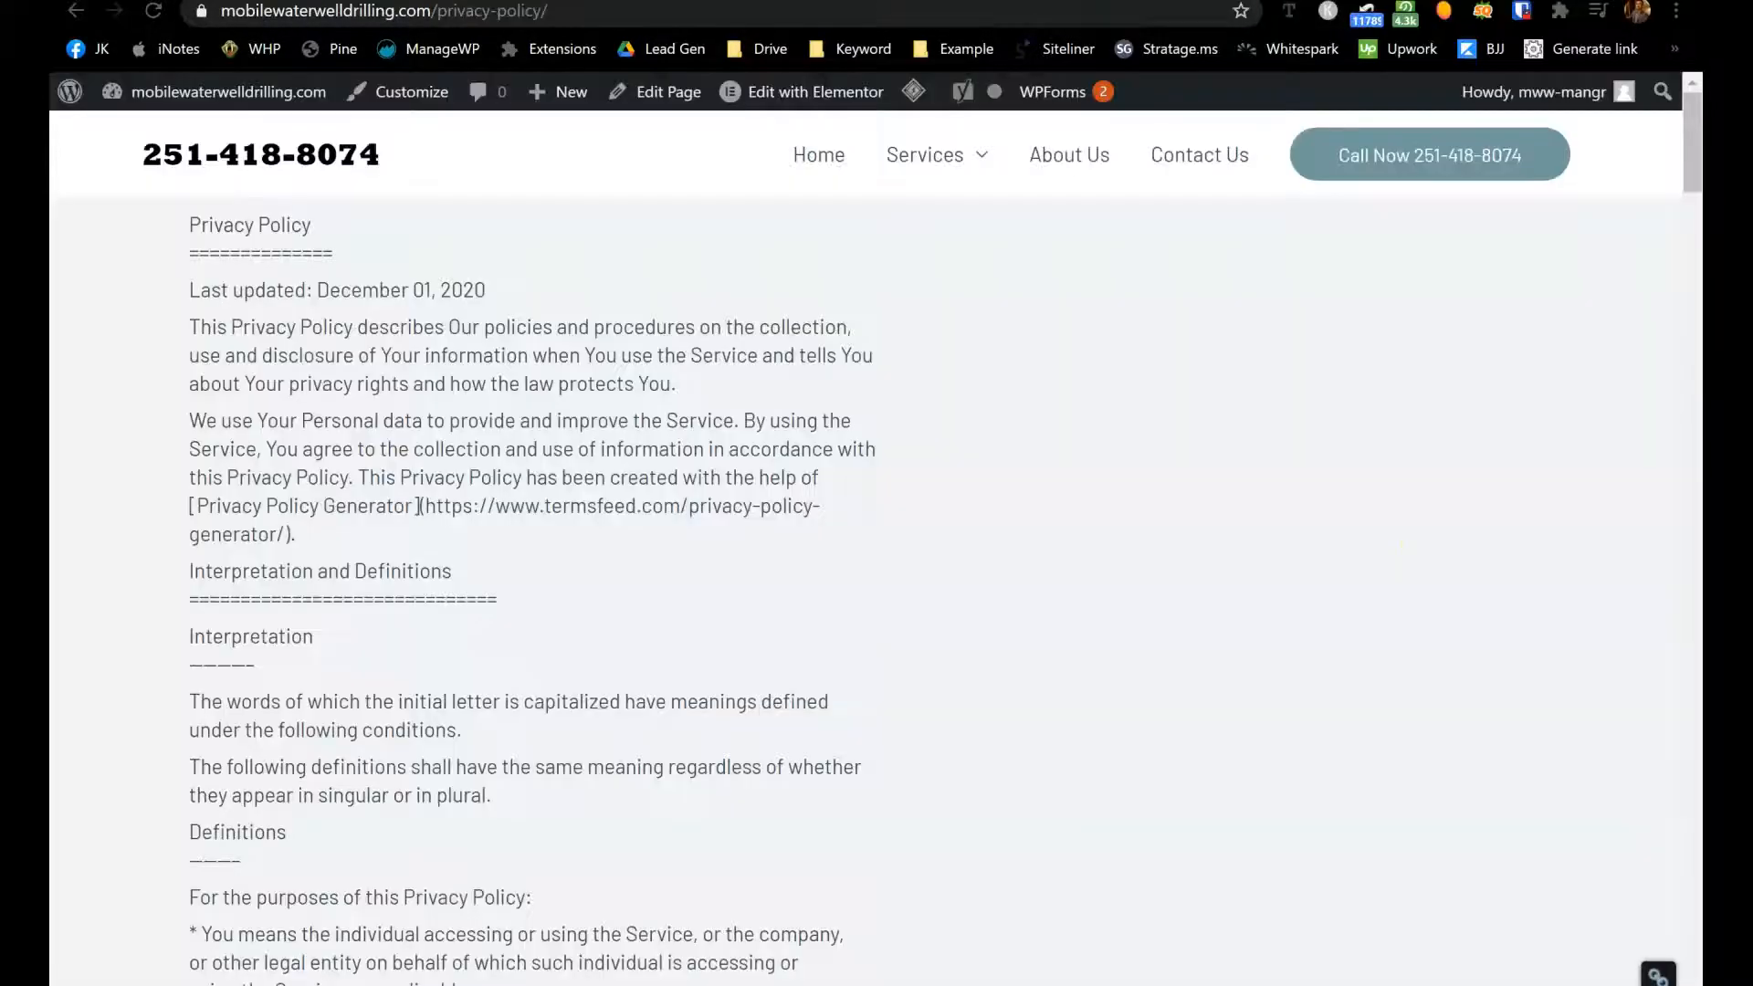
left_click_drag(1690, 156, 1674, 260)
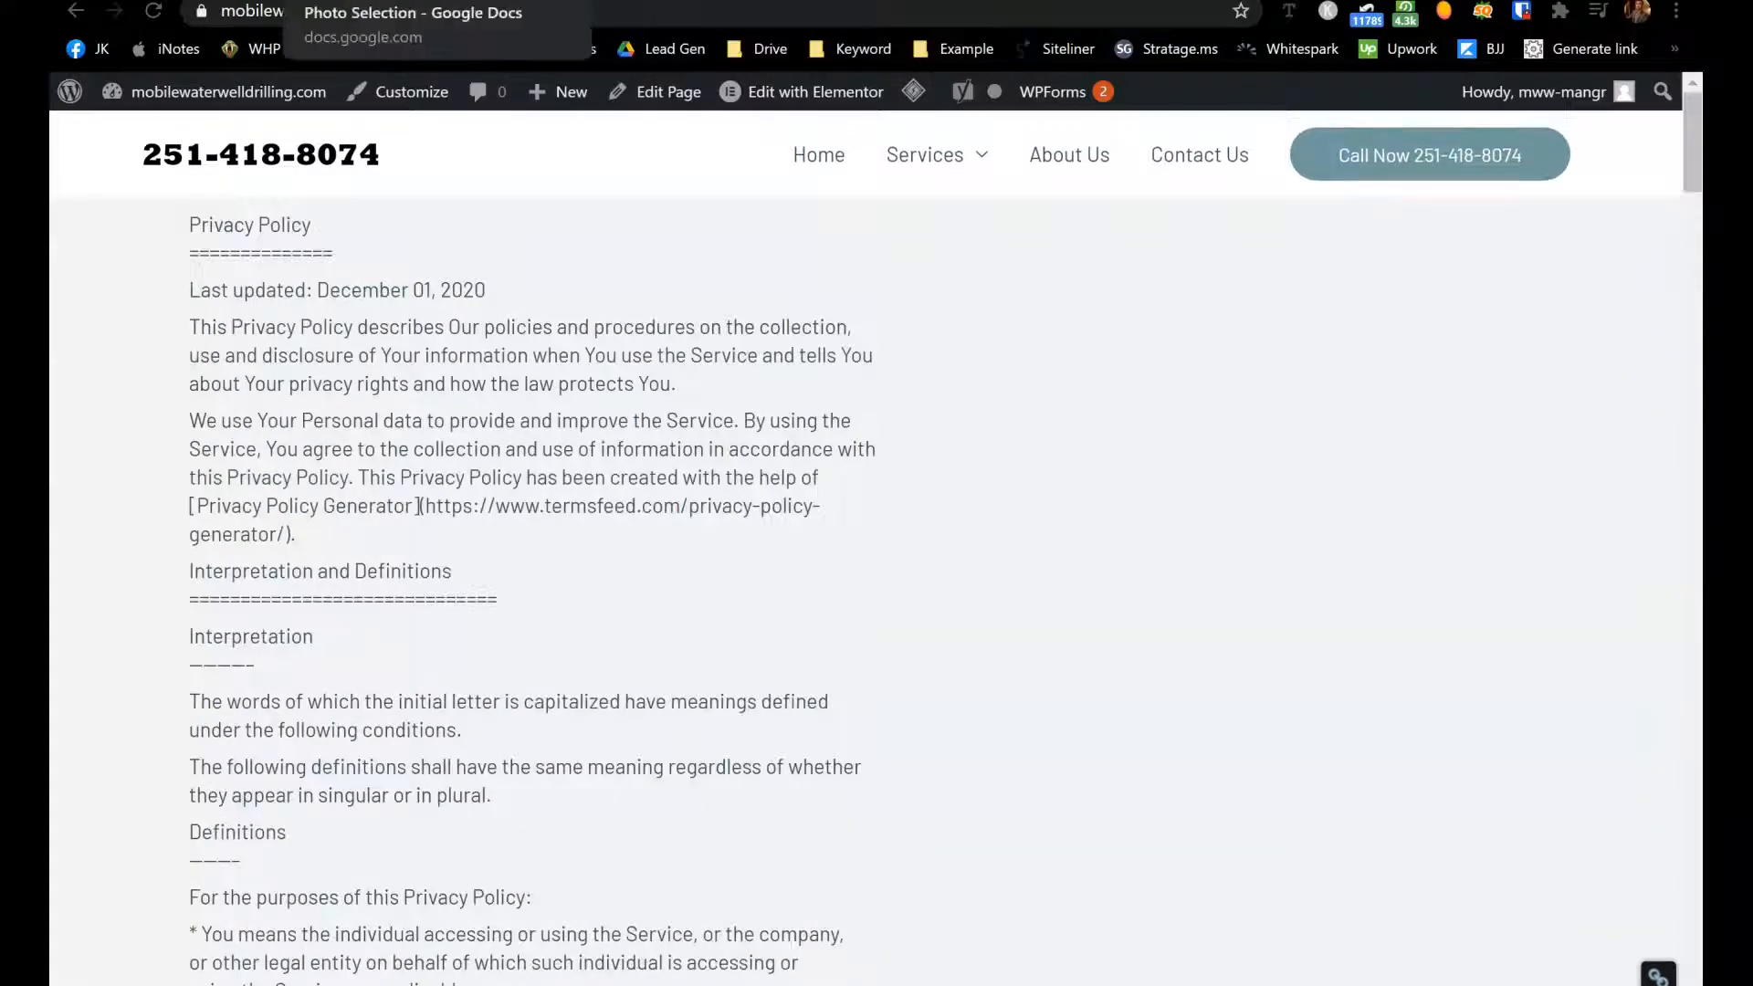
- Return to the Web Documents folder in Drive and open the TOS document
left_click(639, 4)
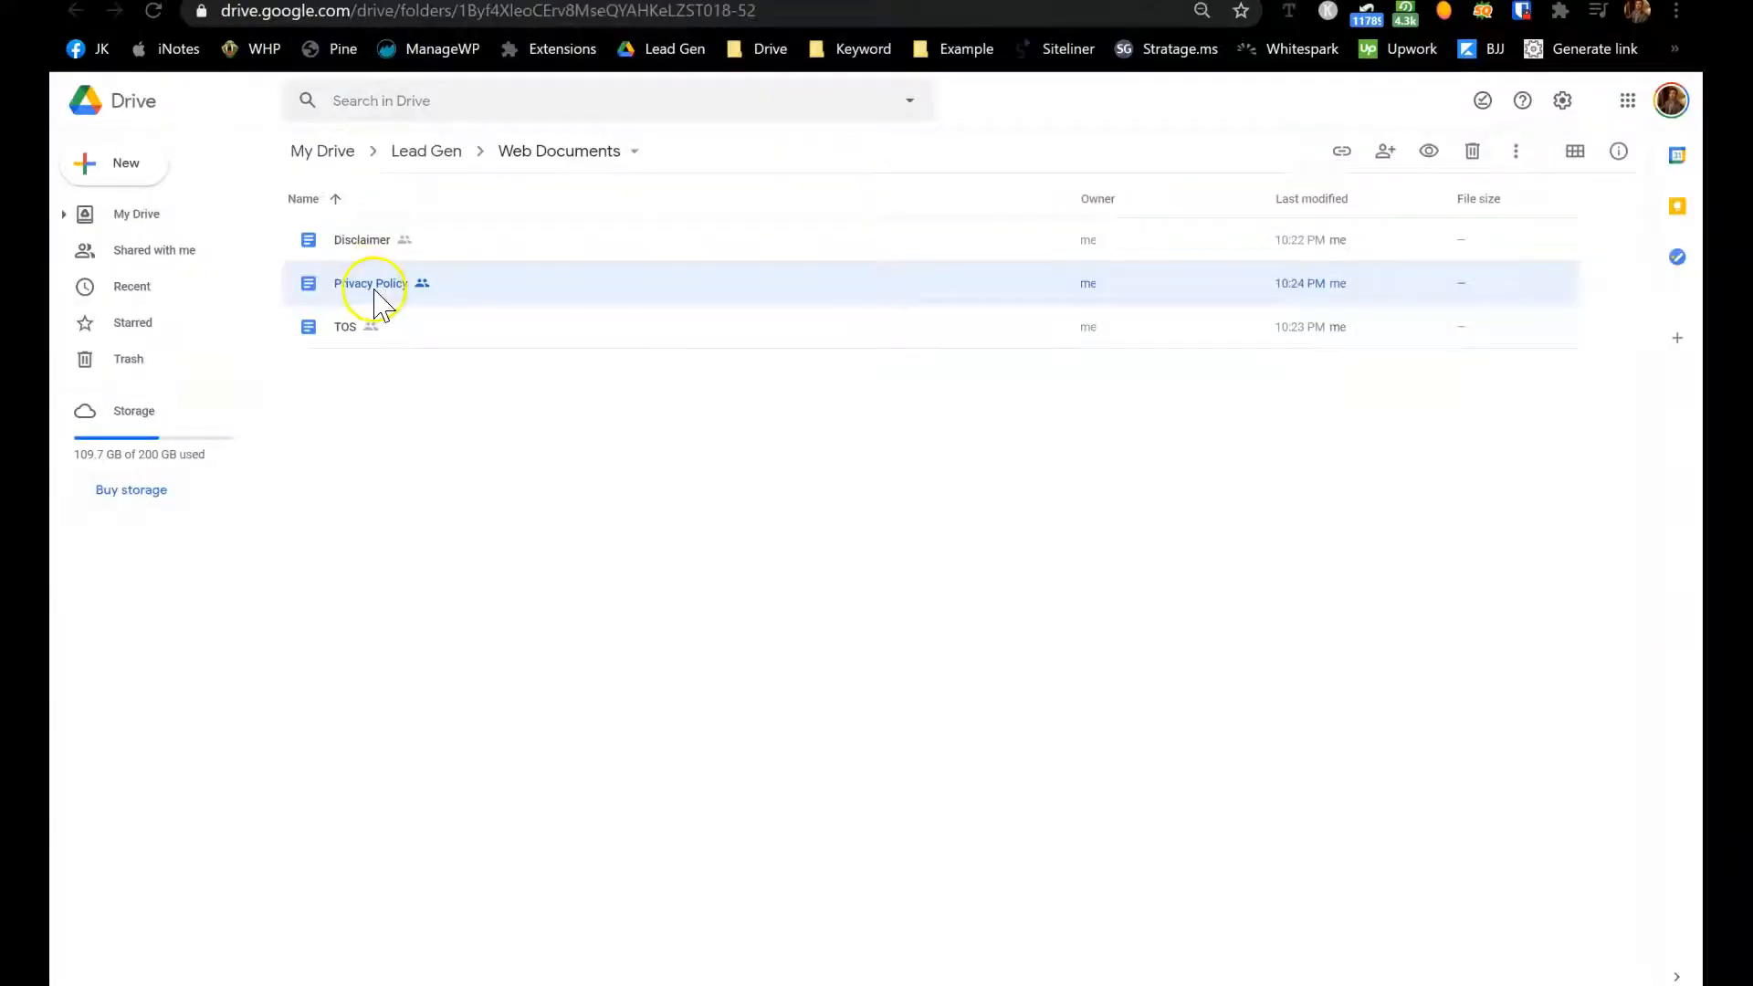
left_click(381, 240)
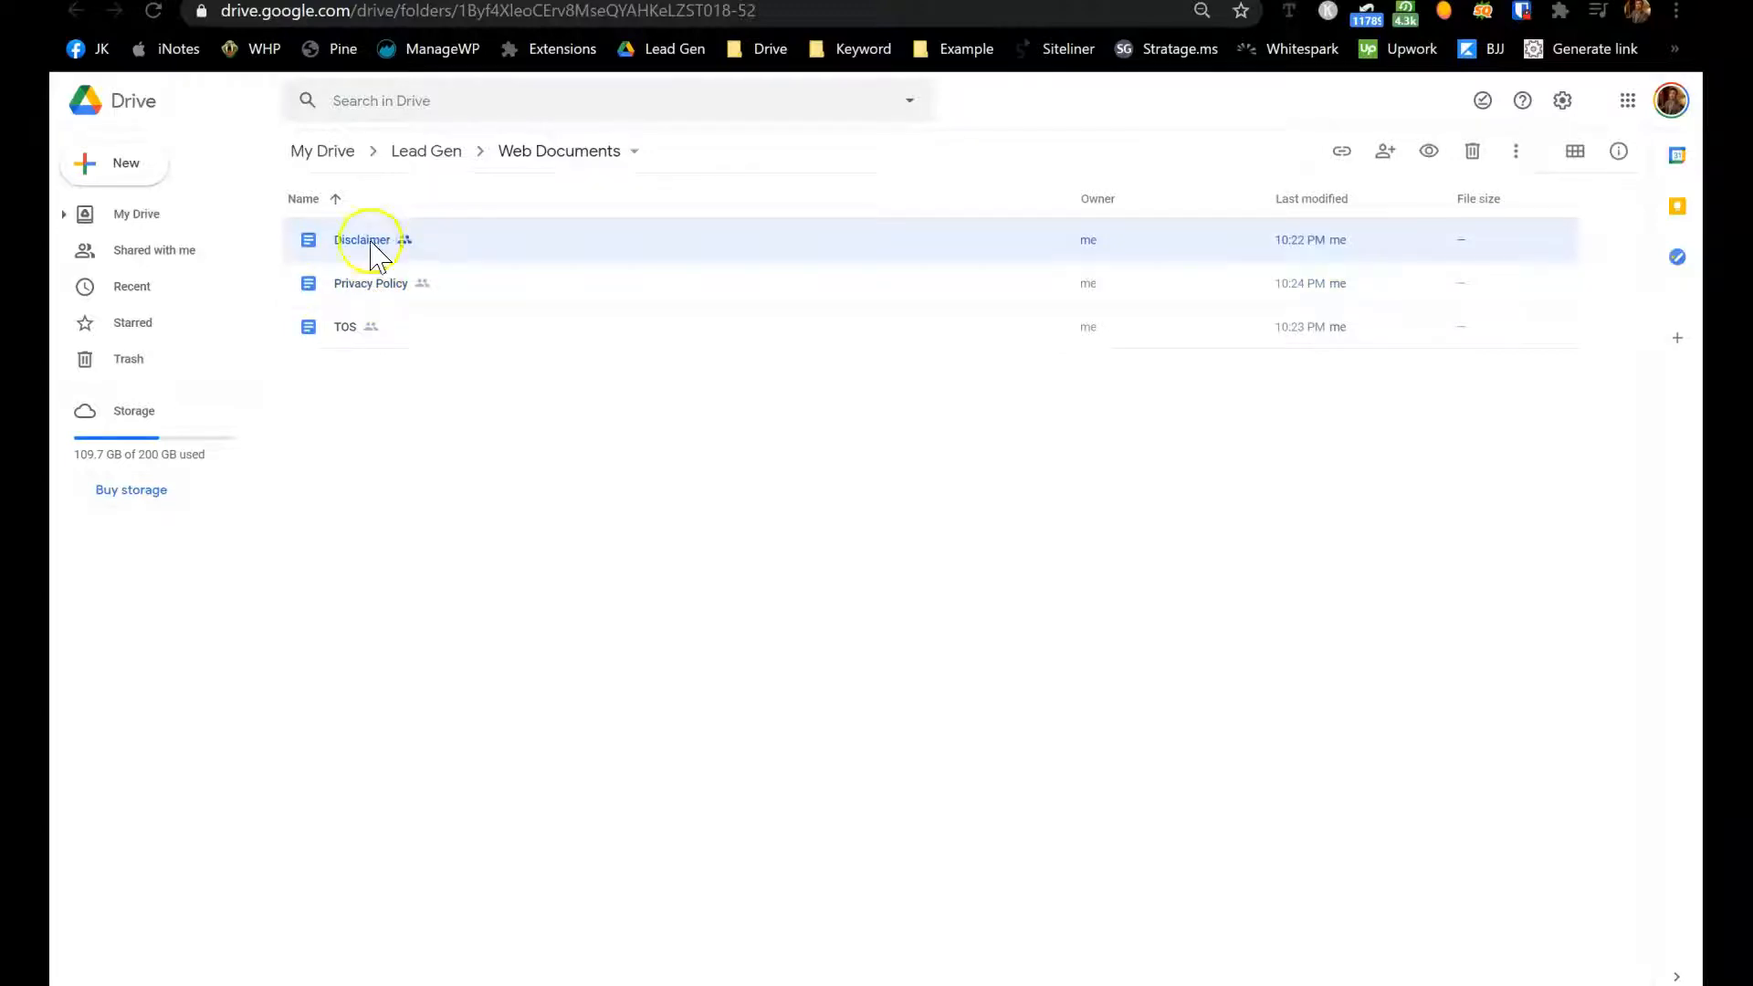
left_click(355, 330)
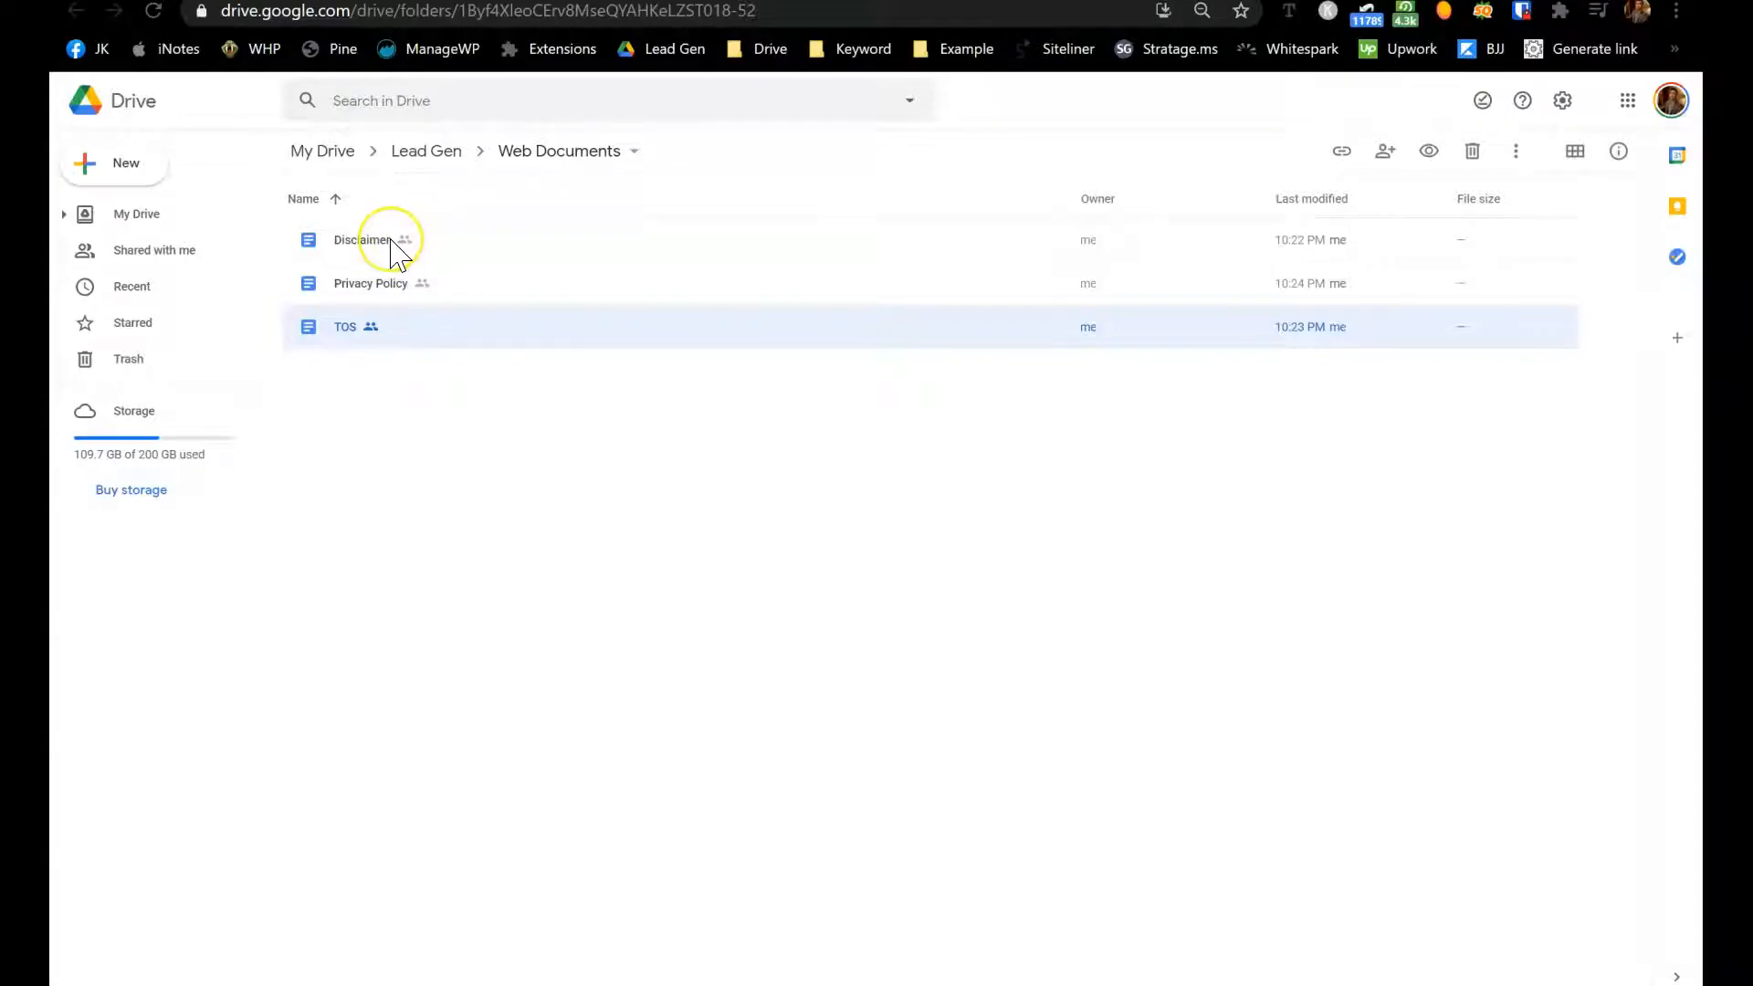
left_click(371, 399)
double_click(375, 325)
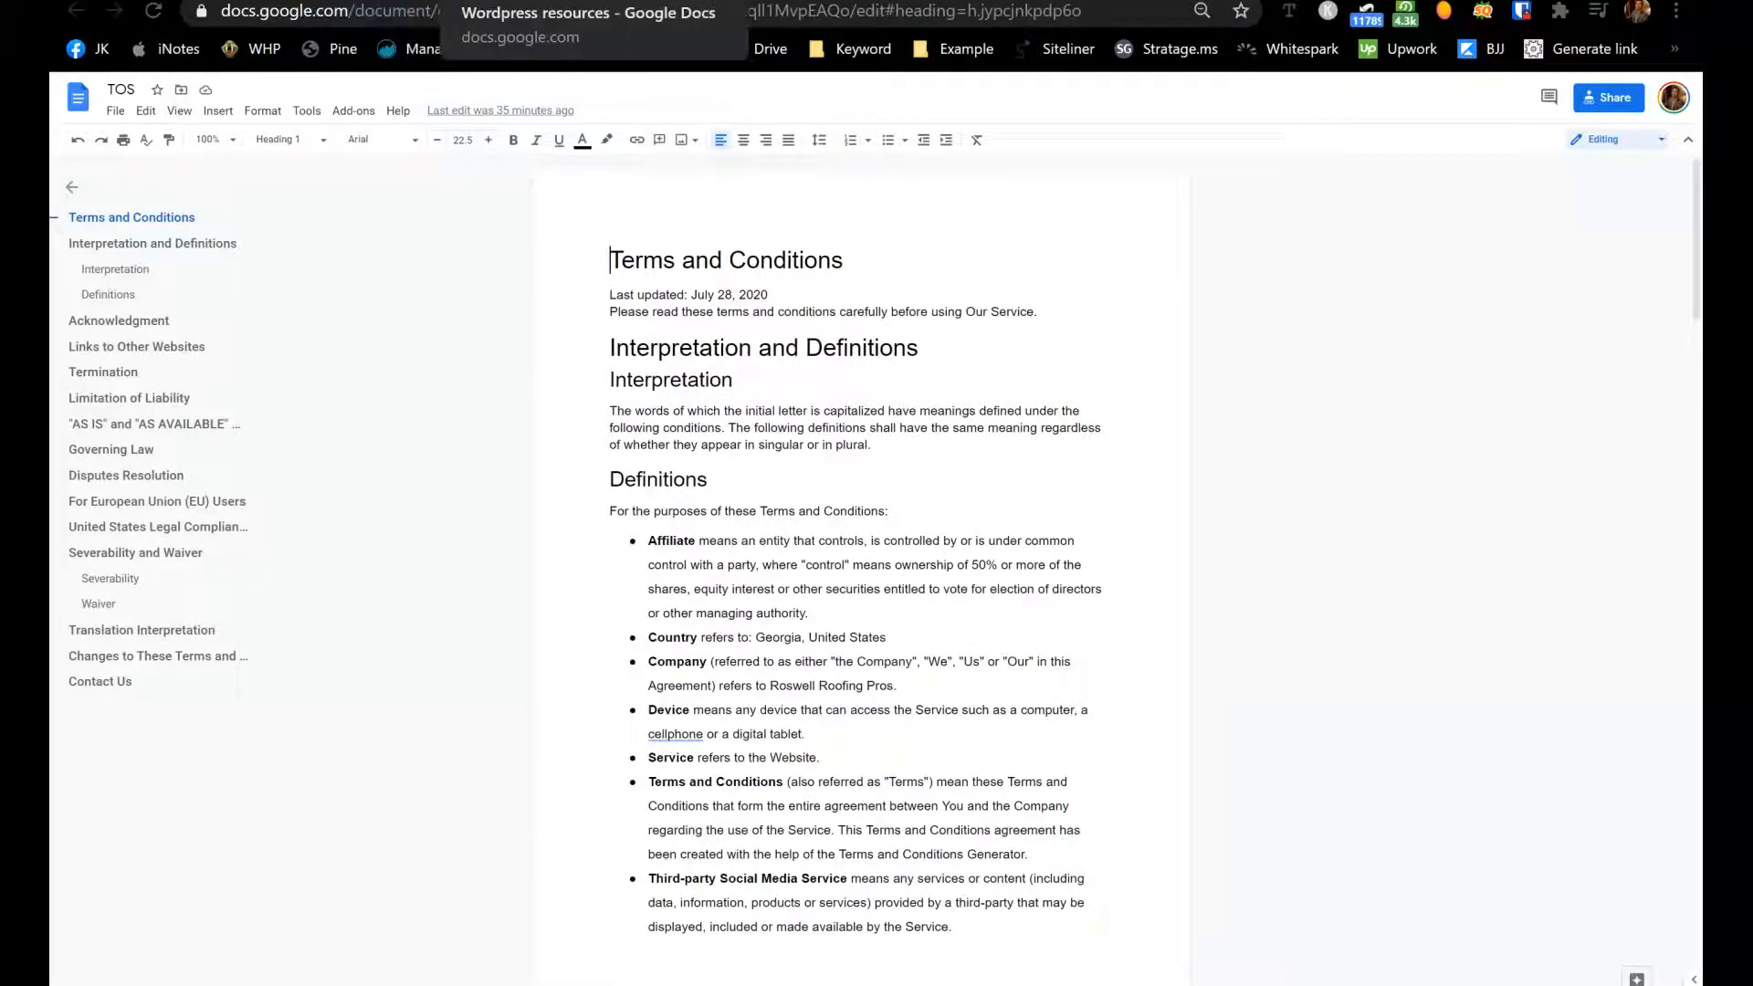
- Examine the Wordpress resources document's ordered list for replacing the business name, web URL, city and state
left_click(473, 1)
left_click_drag(683, 812, 785, 862)
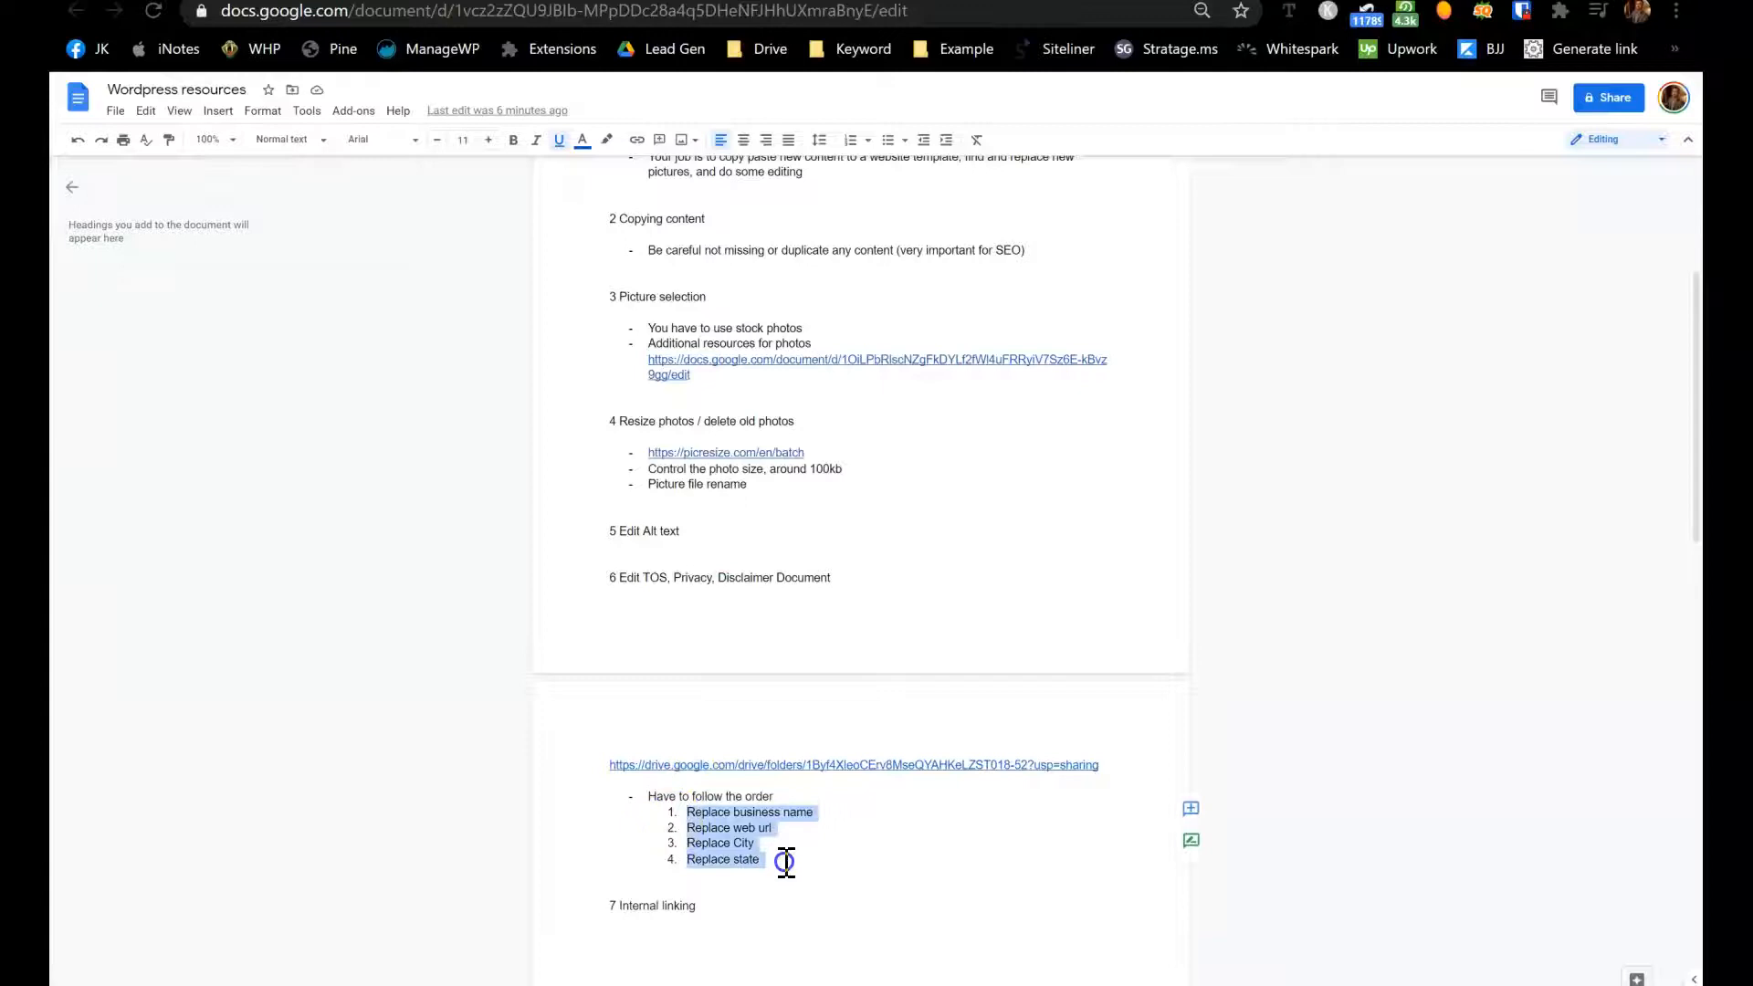
left_click(785, 866)
left_click(837, 814)
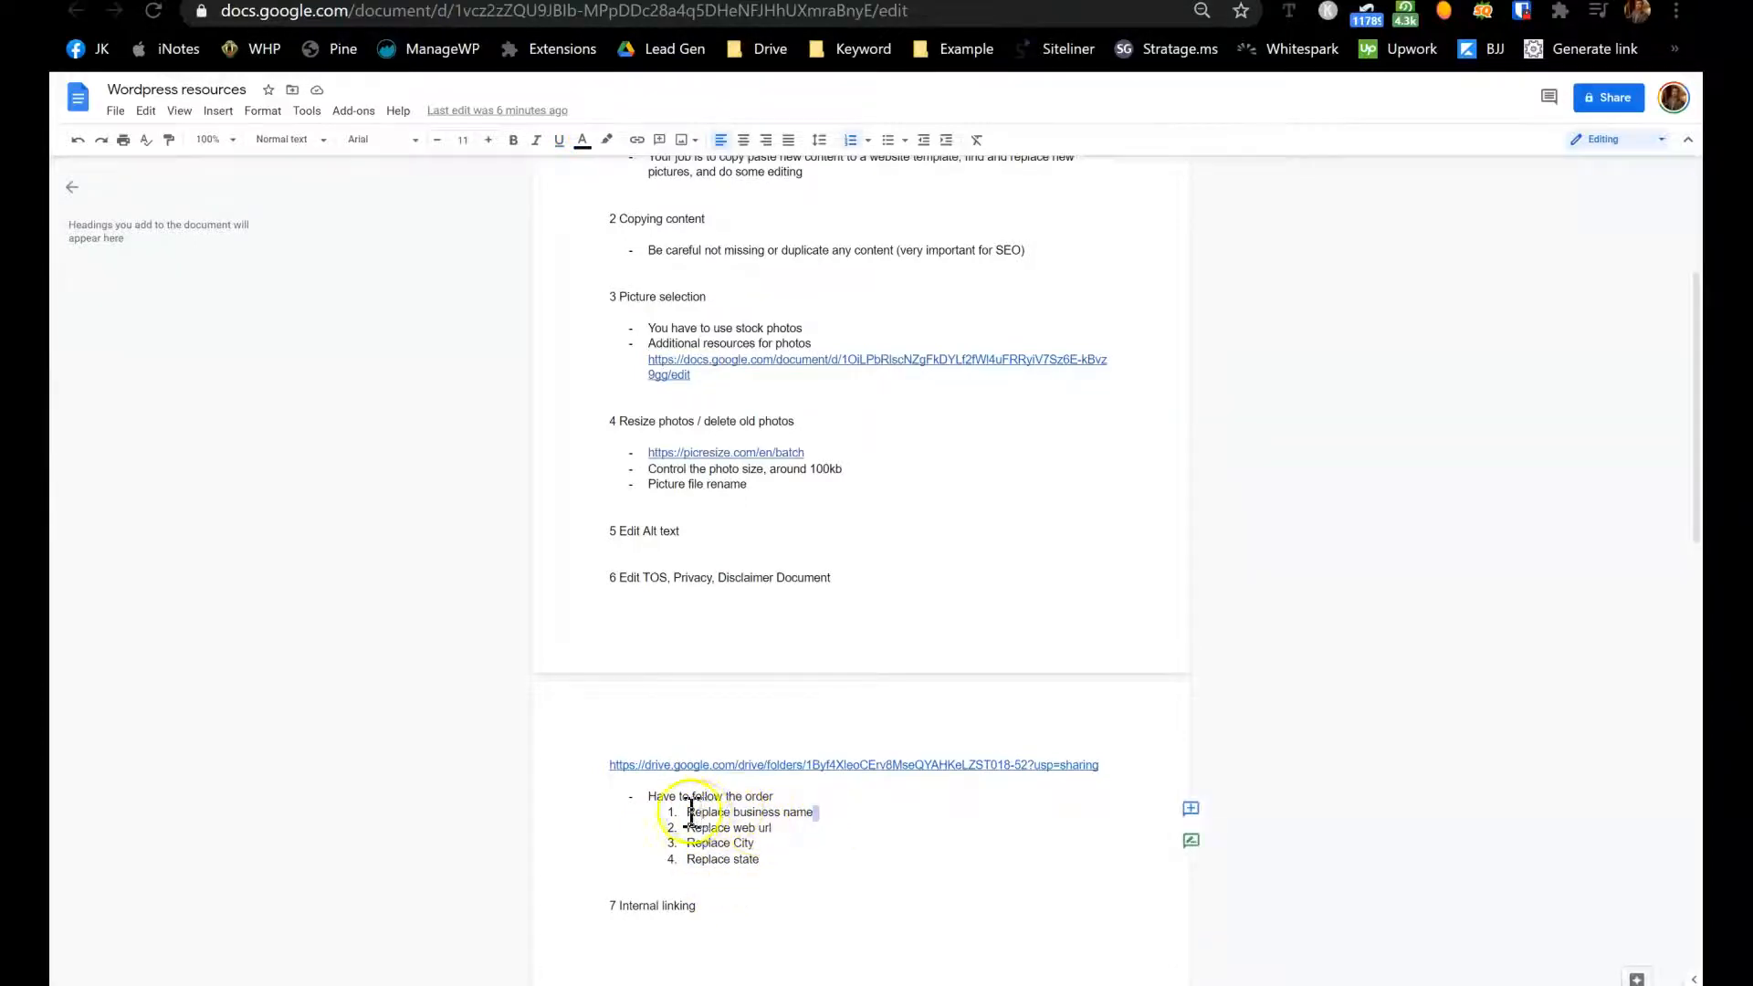
left_click_drag(709, 813, 804, 812)
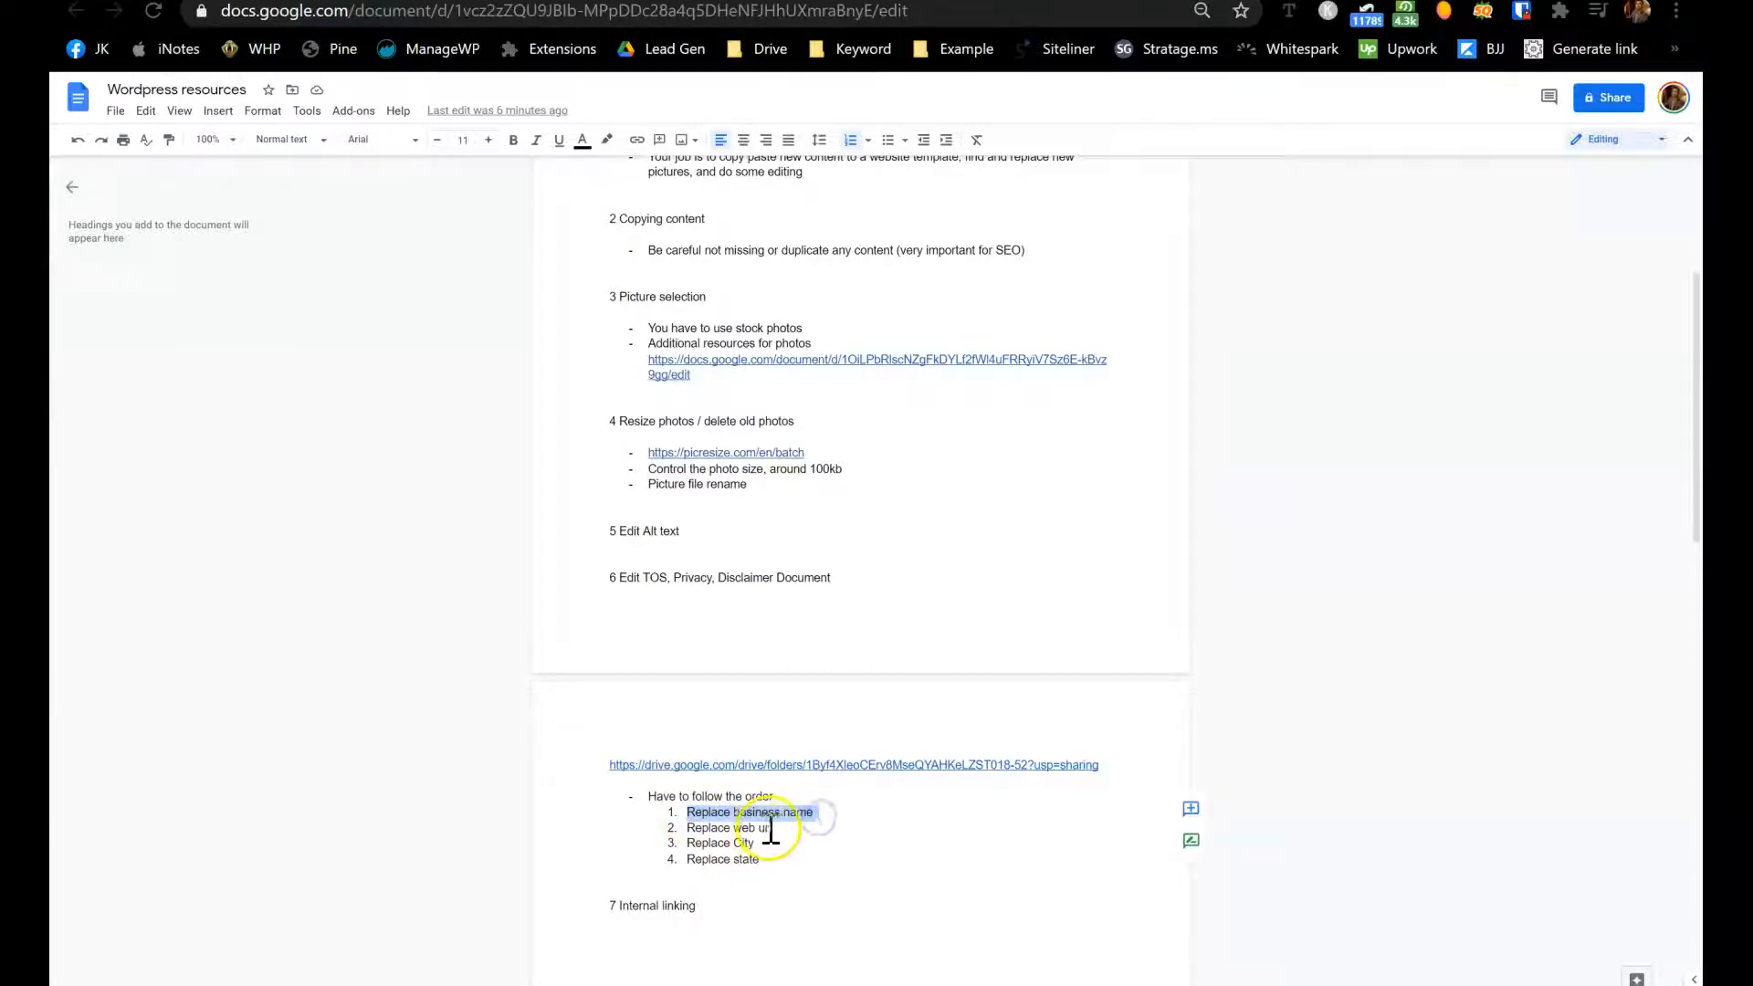
left_click(822, 819)
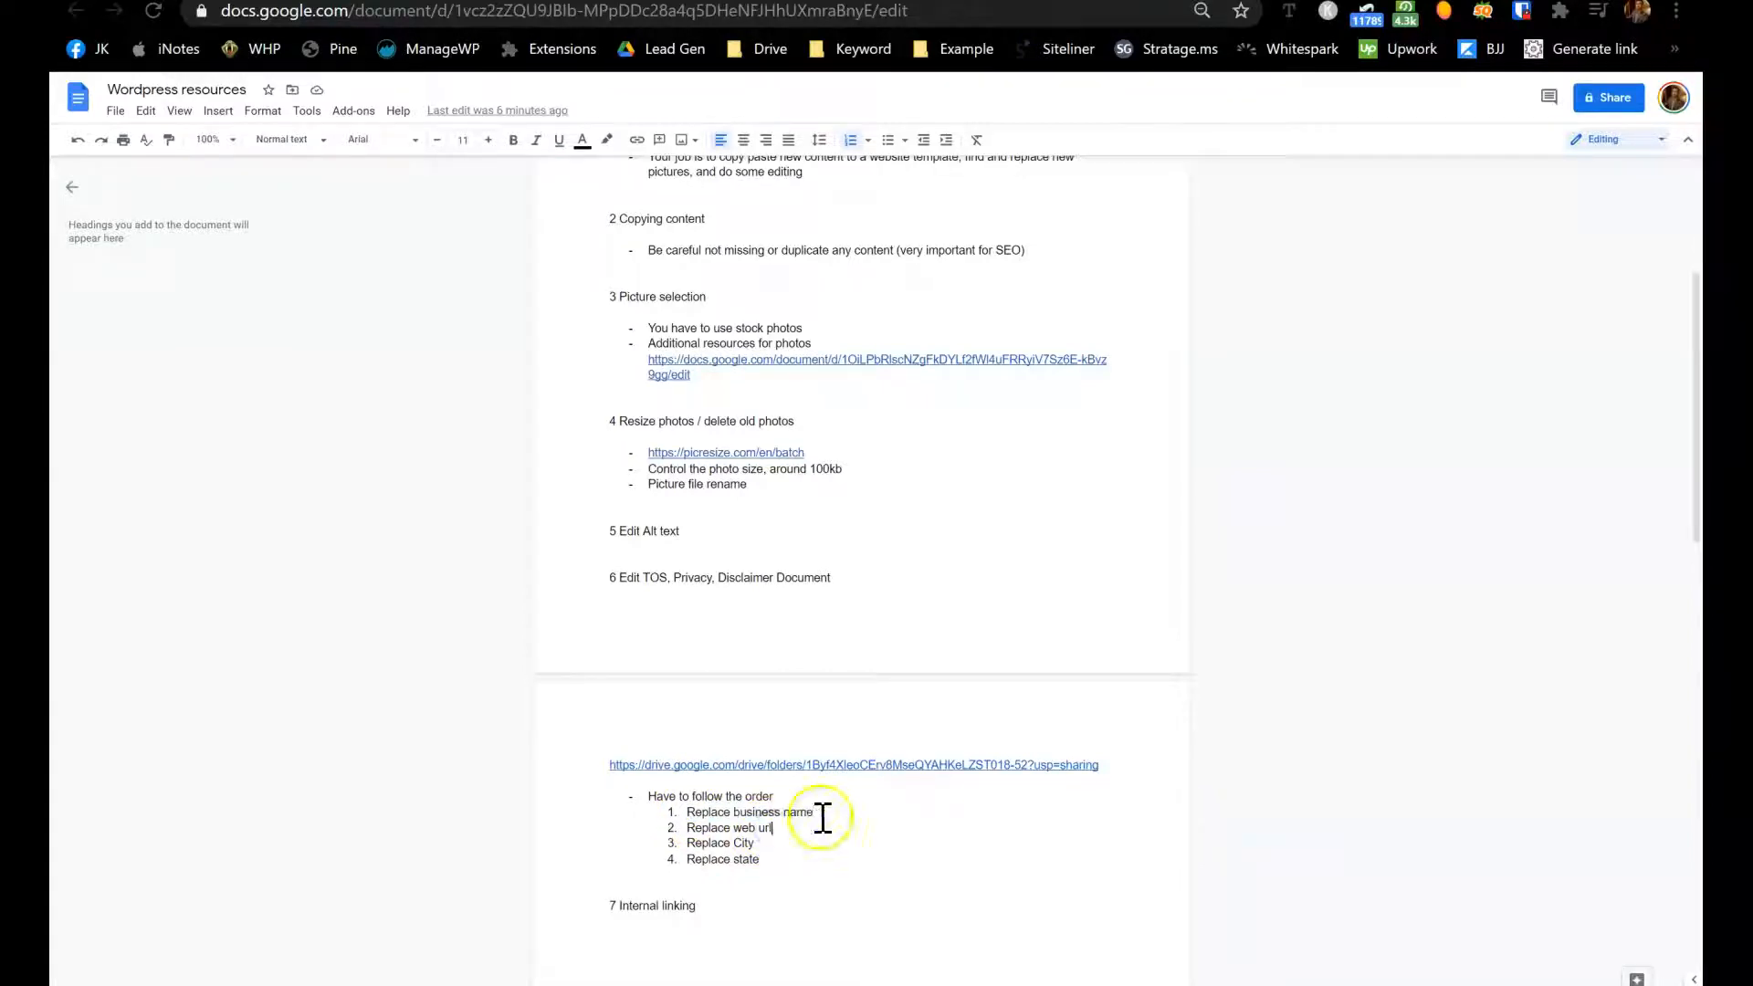
left_click_drag(819, 818, 740, 820)
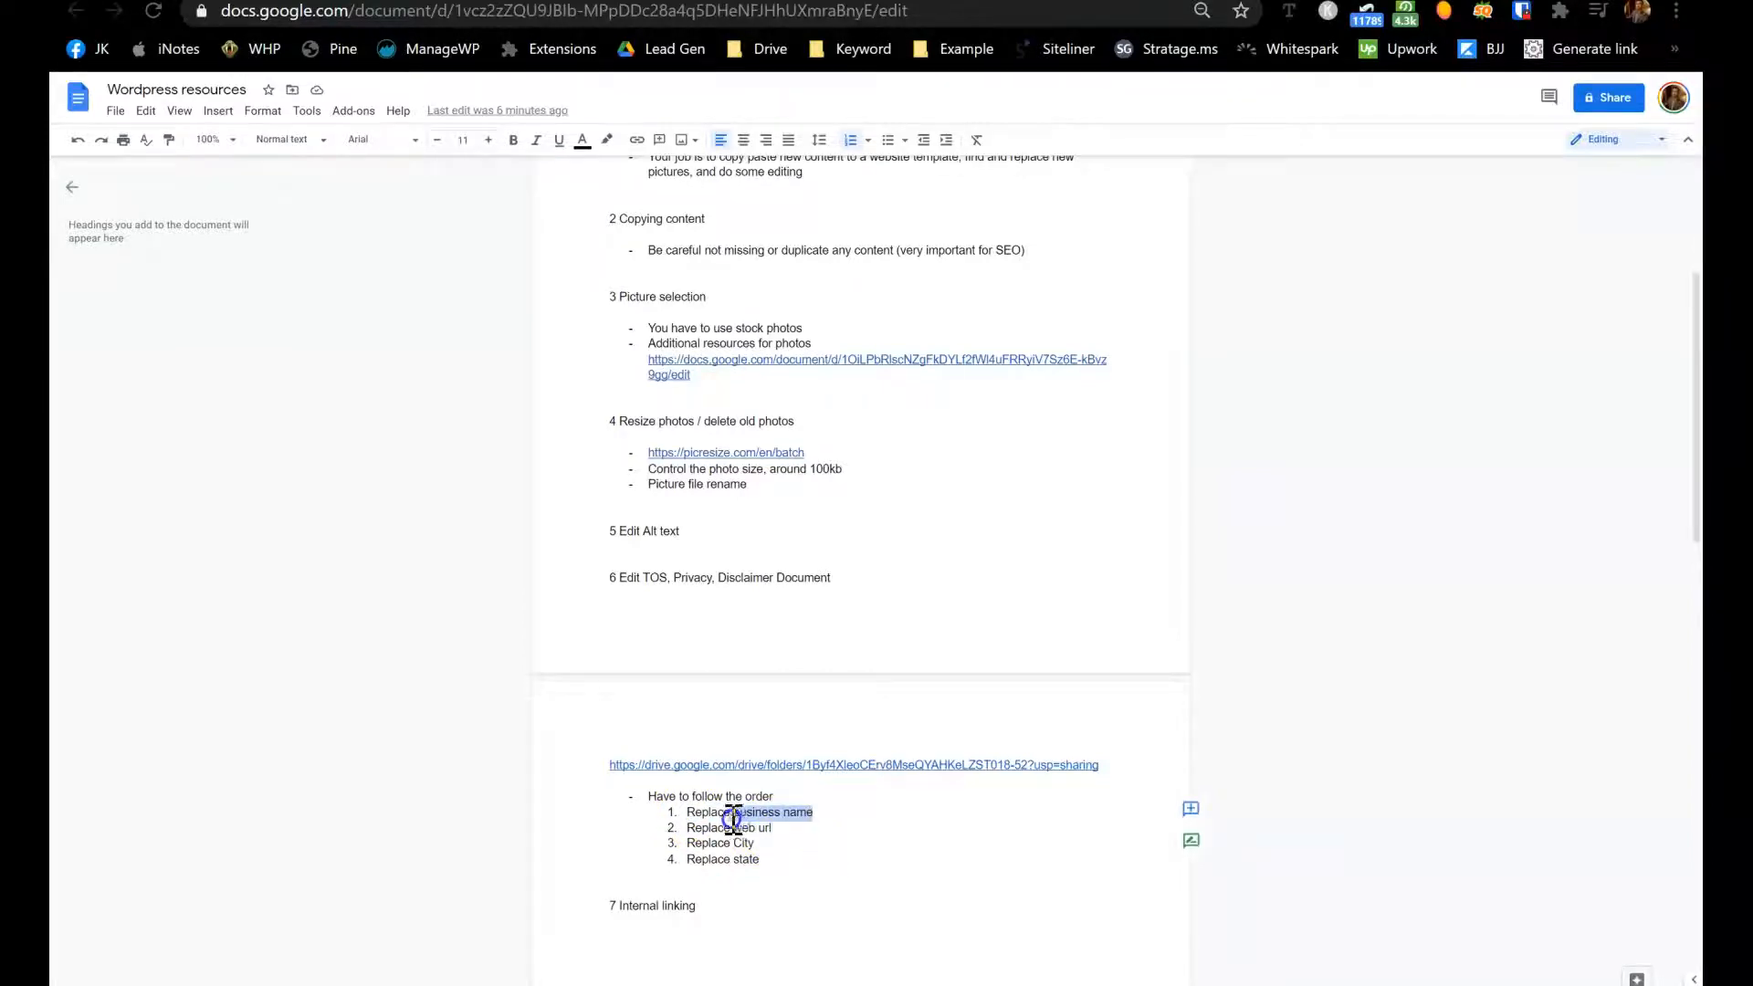
left_click(735, 848)
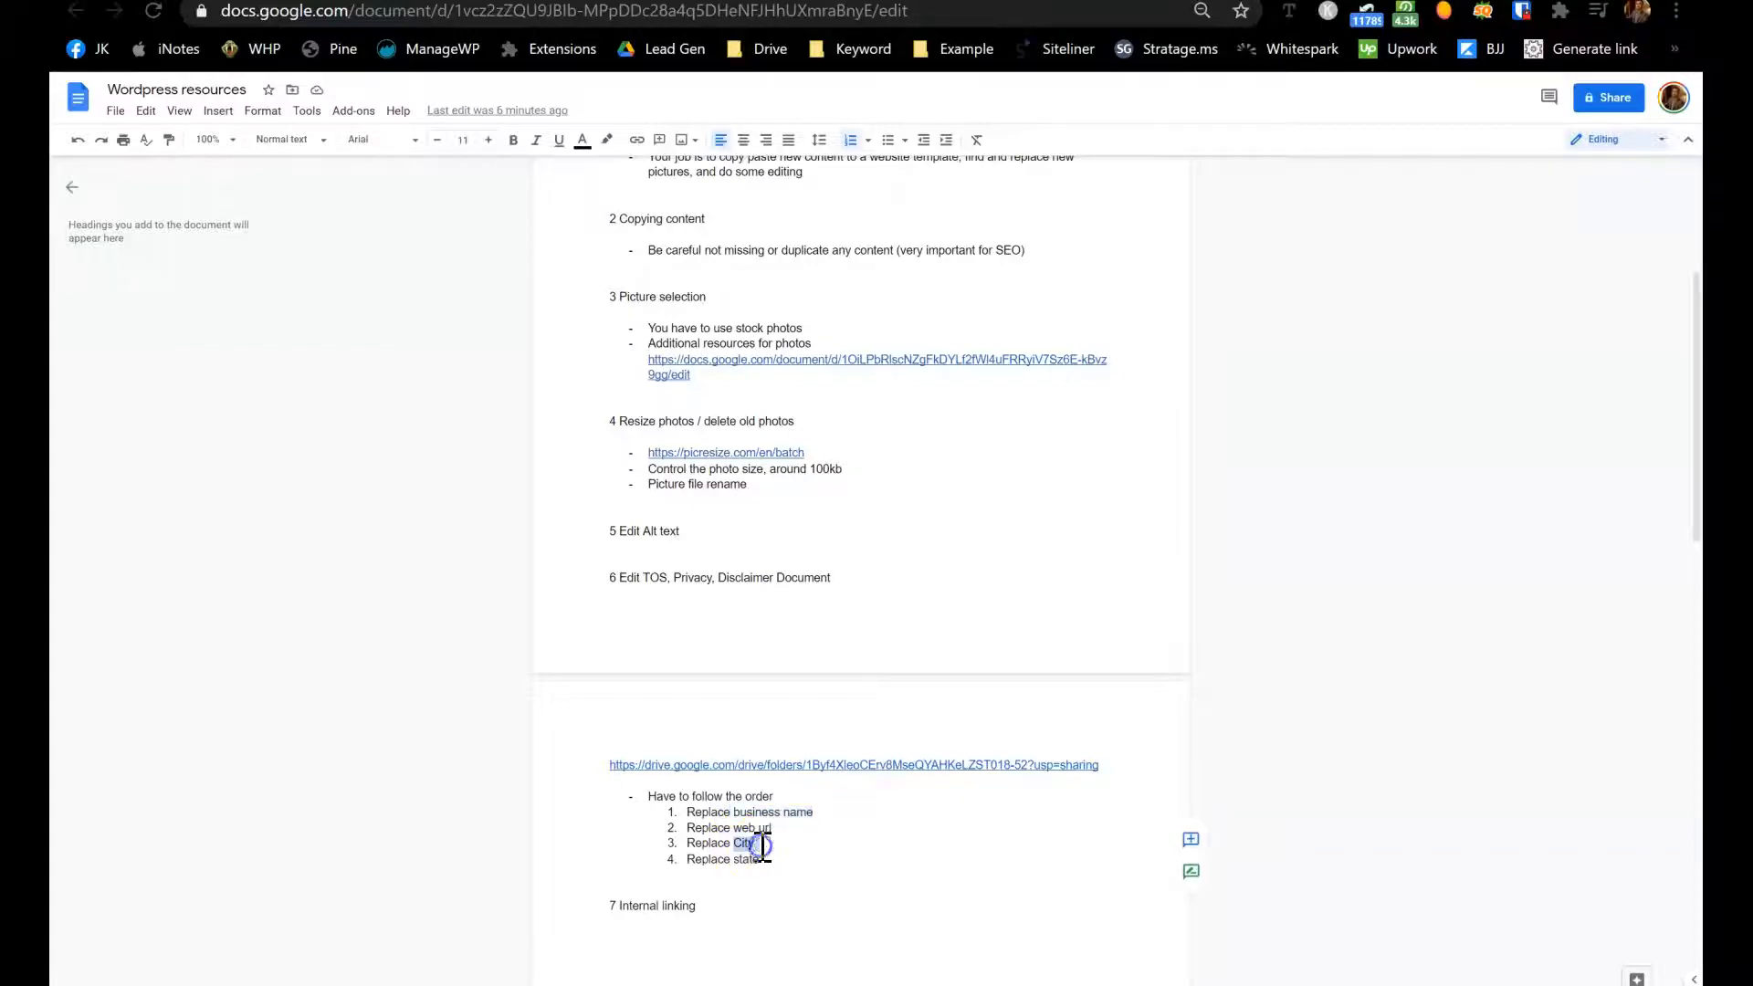
left_click_drag(742, 812, 772, 829)
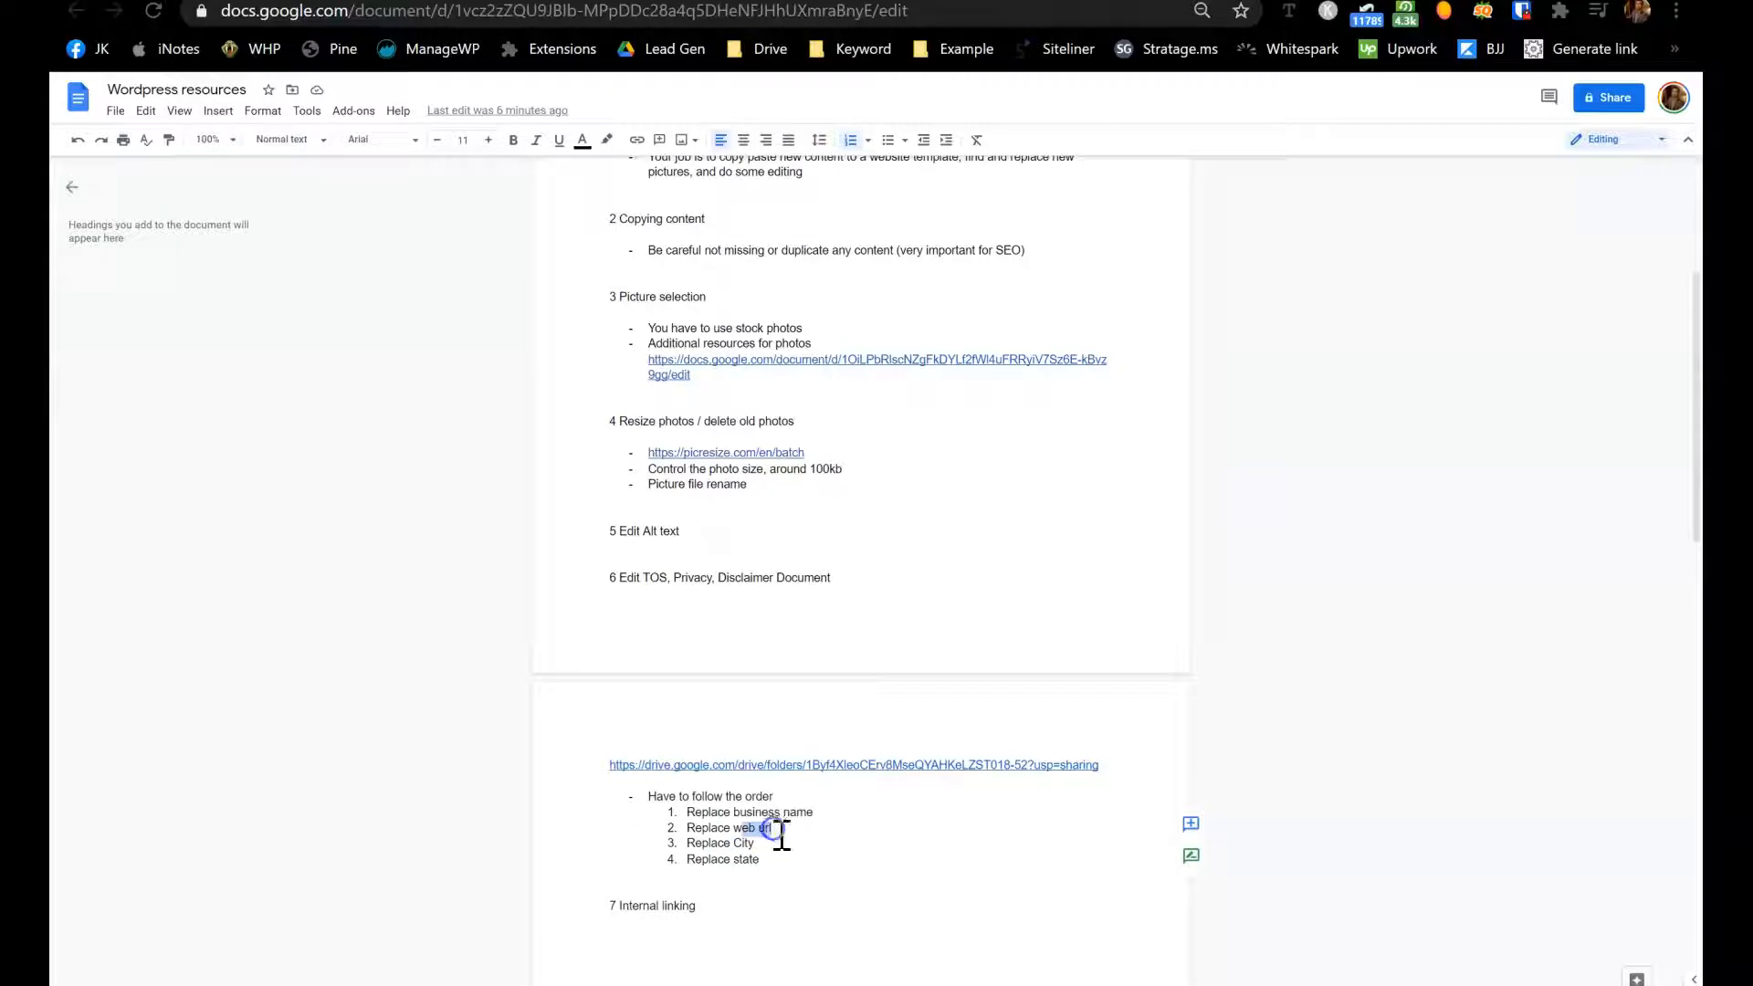
left_click(709, 815)
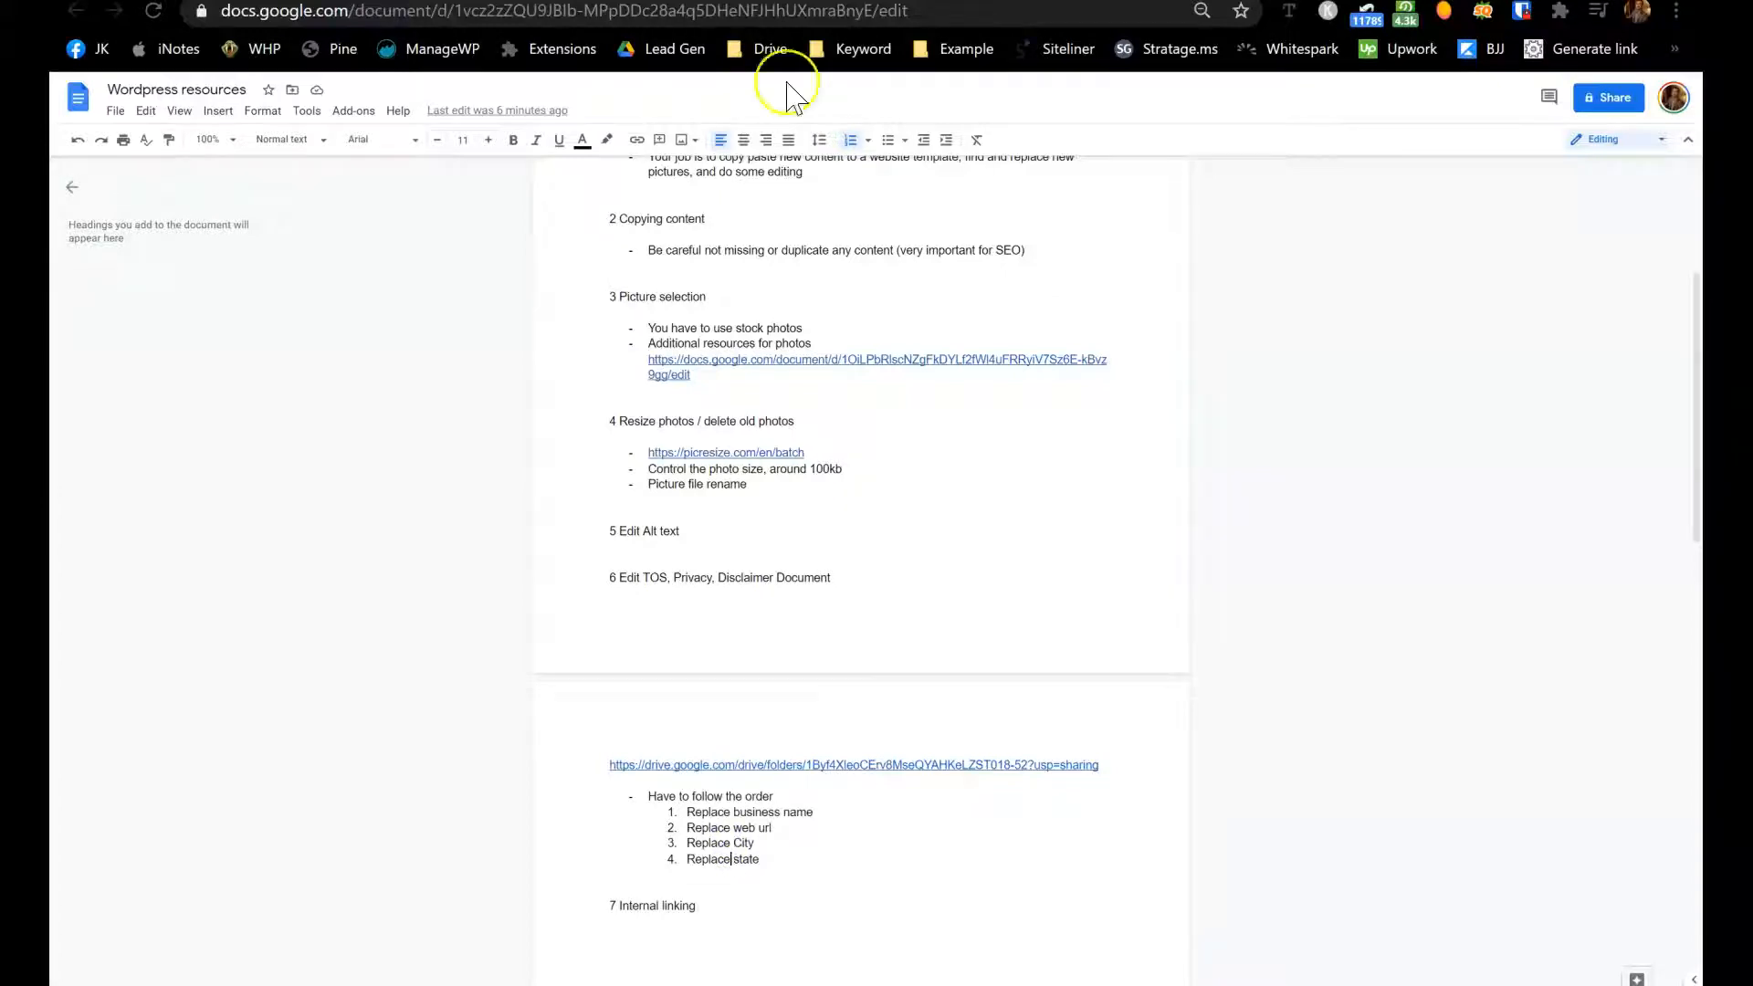
- Return to the TOS template document and look through its definitions as far as the Website entry
left_click(639, 3)
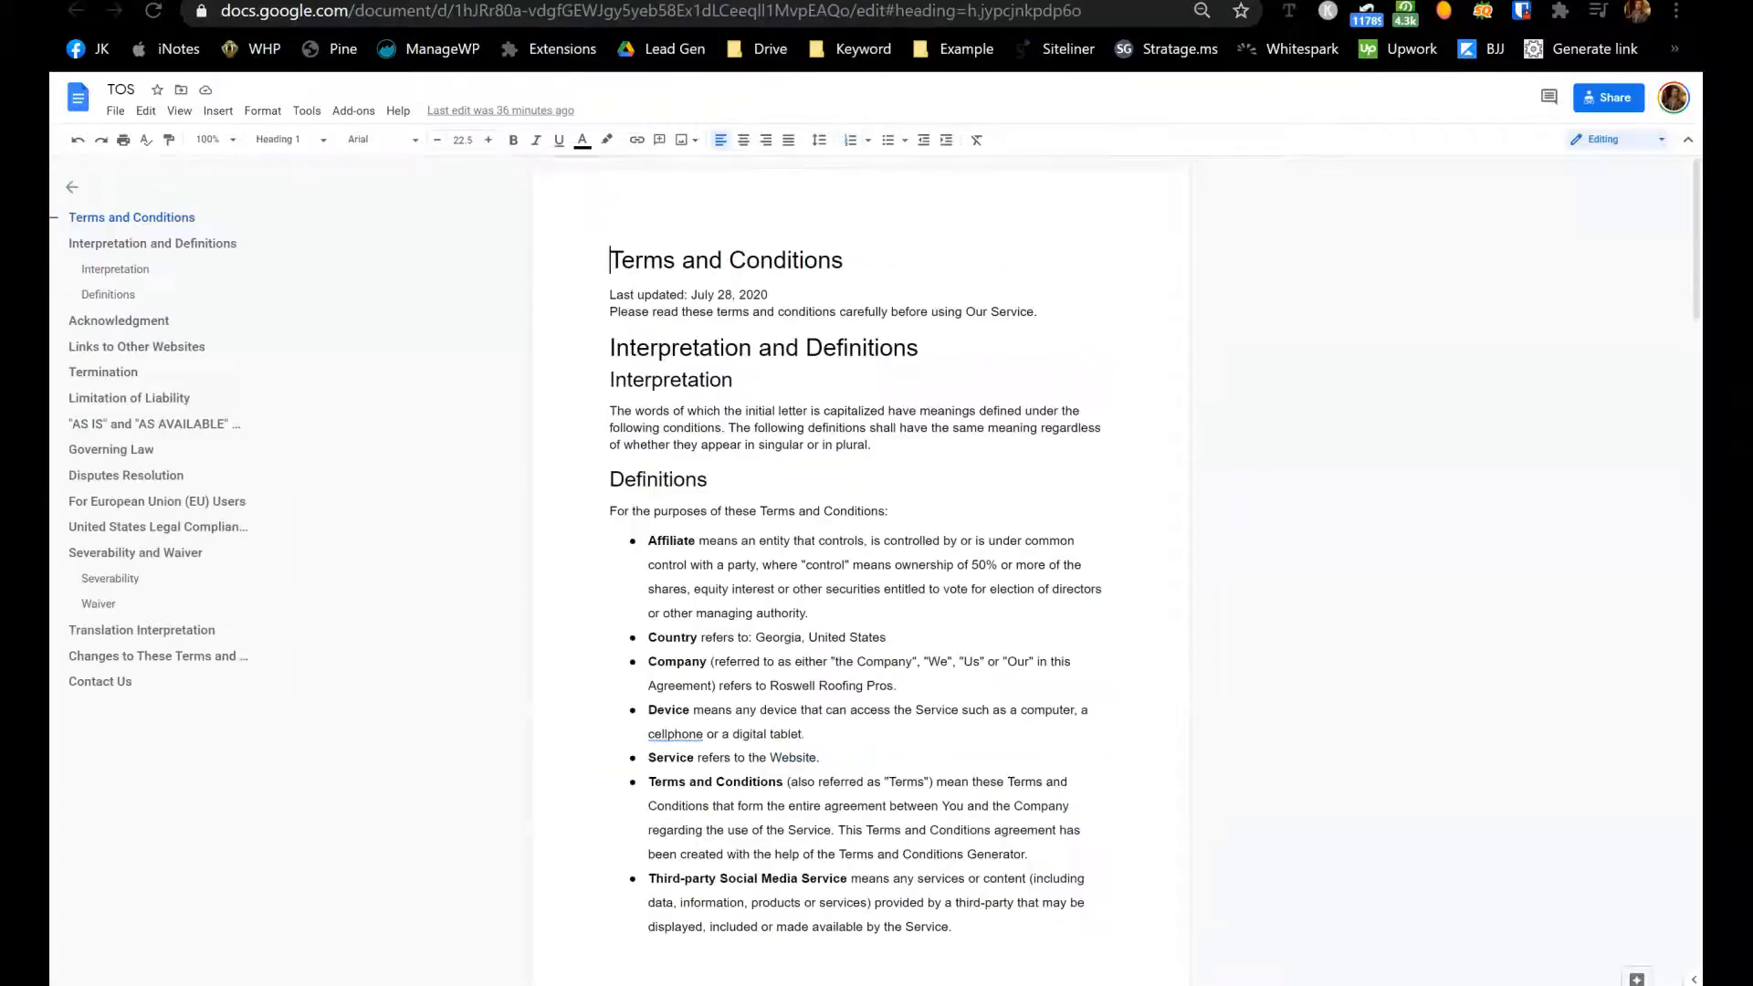
middle_click(876, 467)
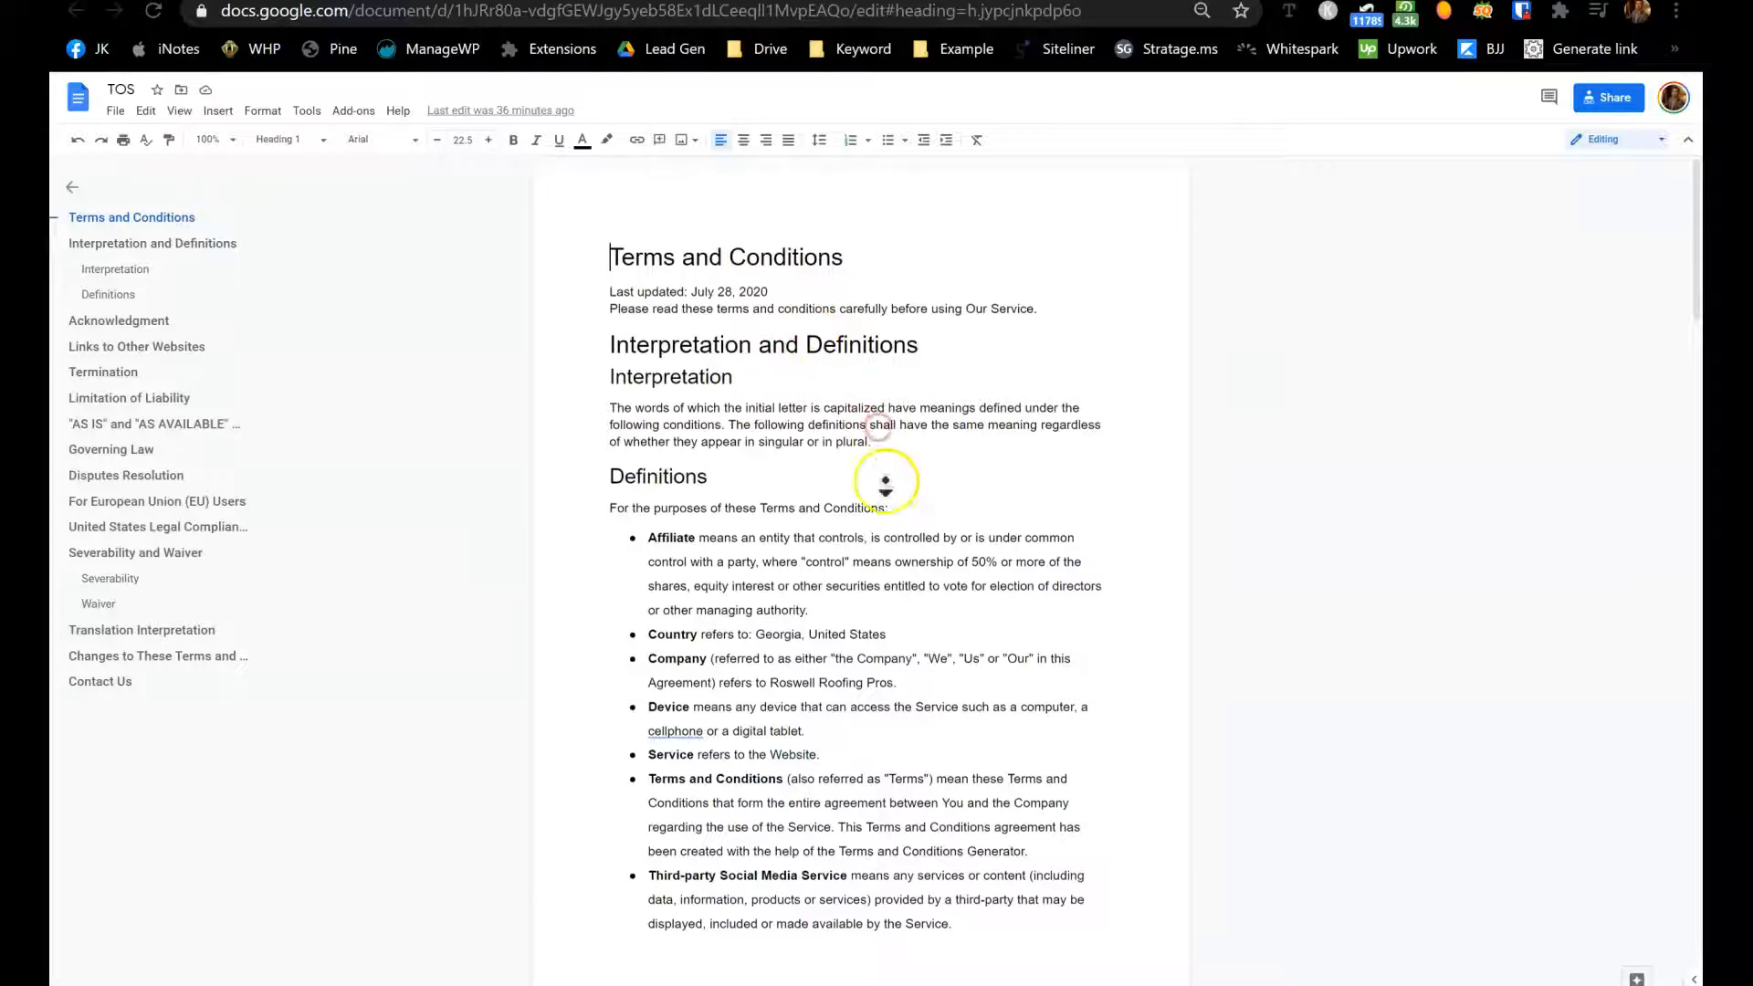
left_click(880, 501)
middle_click(1035, 424)
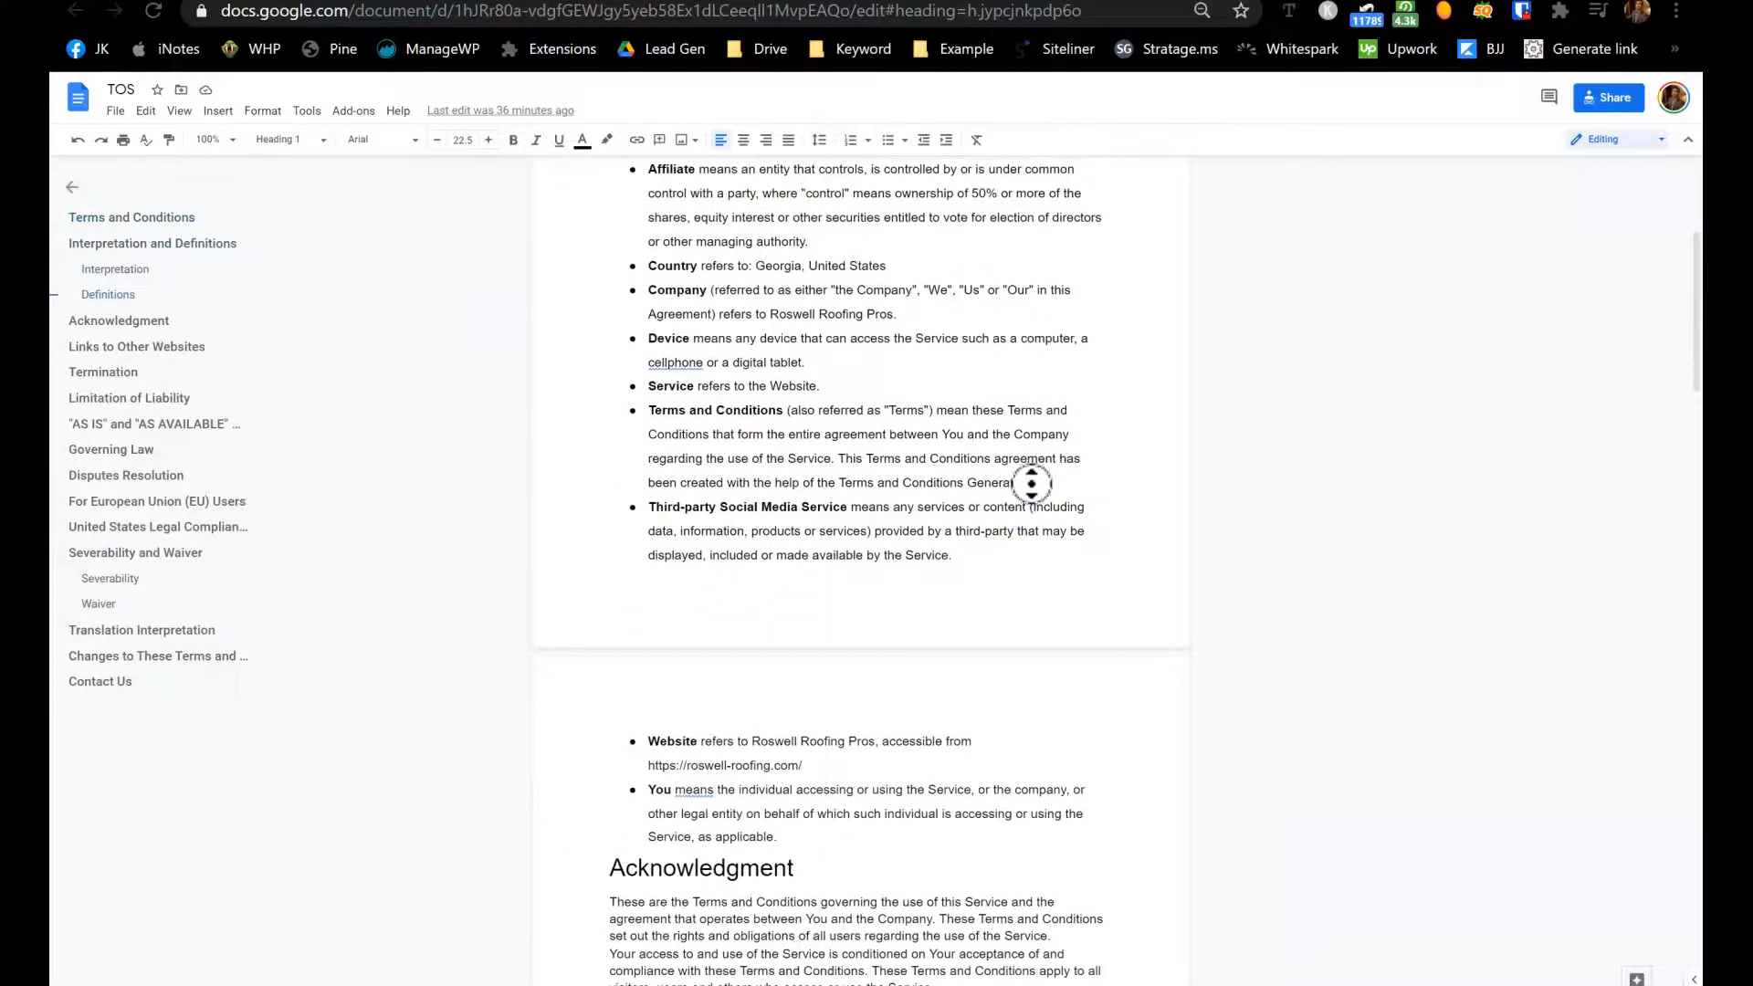
left_click(1003, 600)
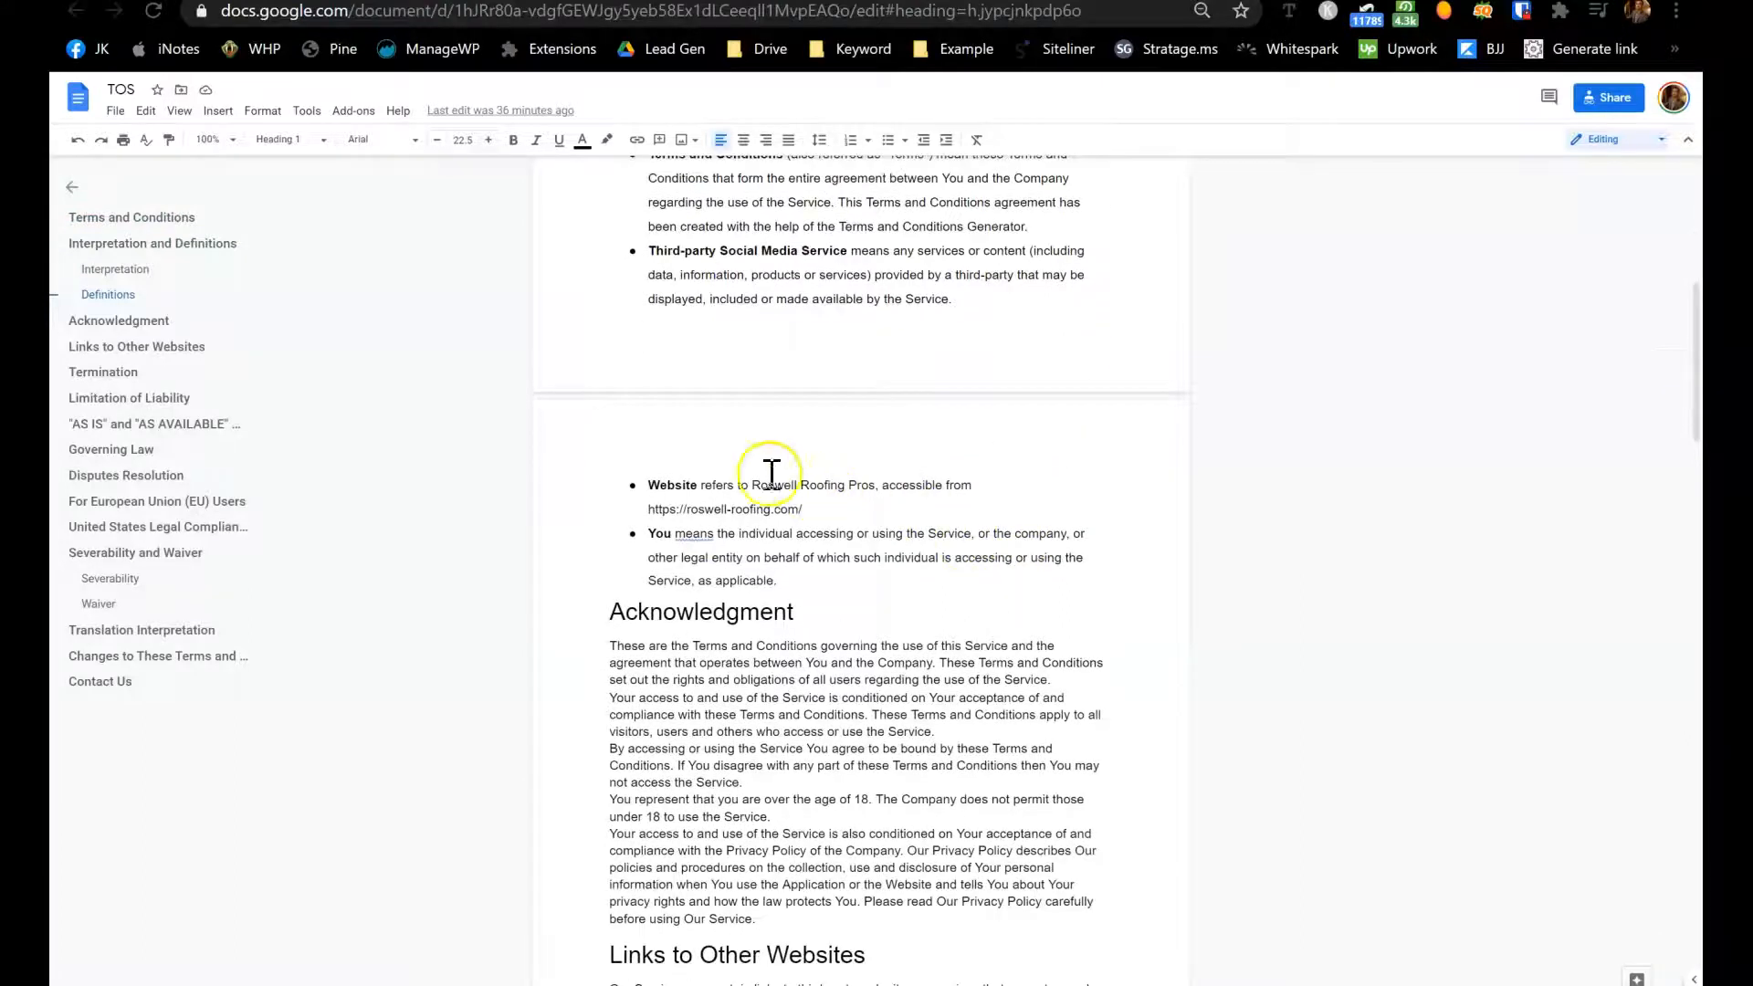
- Check the business name in the TOS Website entry against the first replacement item in the Wordpress resources document, and return to the TOS
left_click_drag(753, 484, 816, 478)
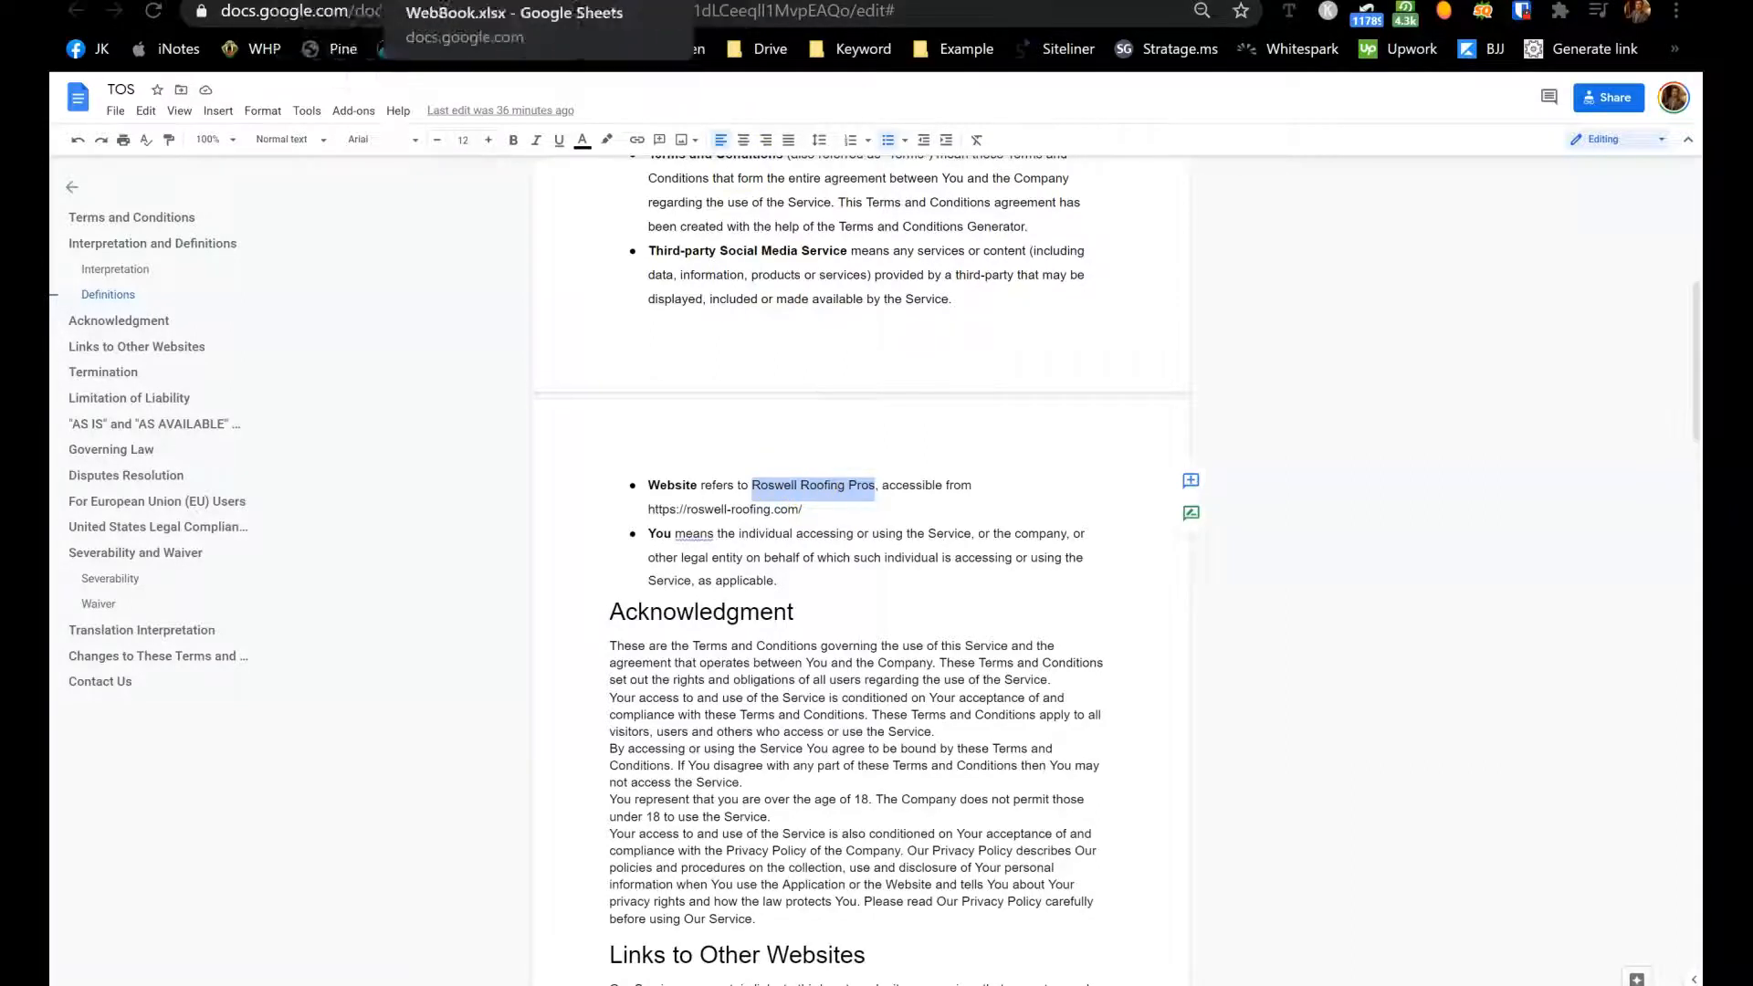
left_click(402, 1)
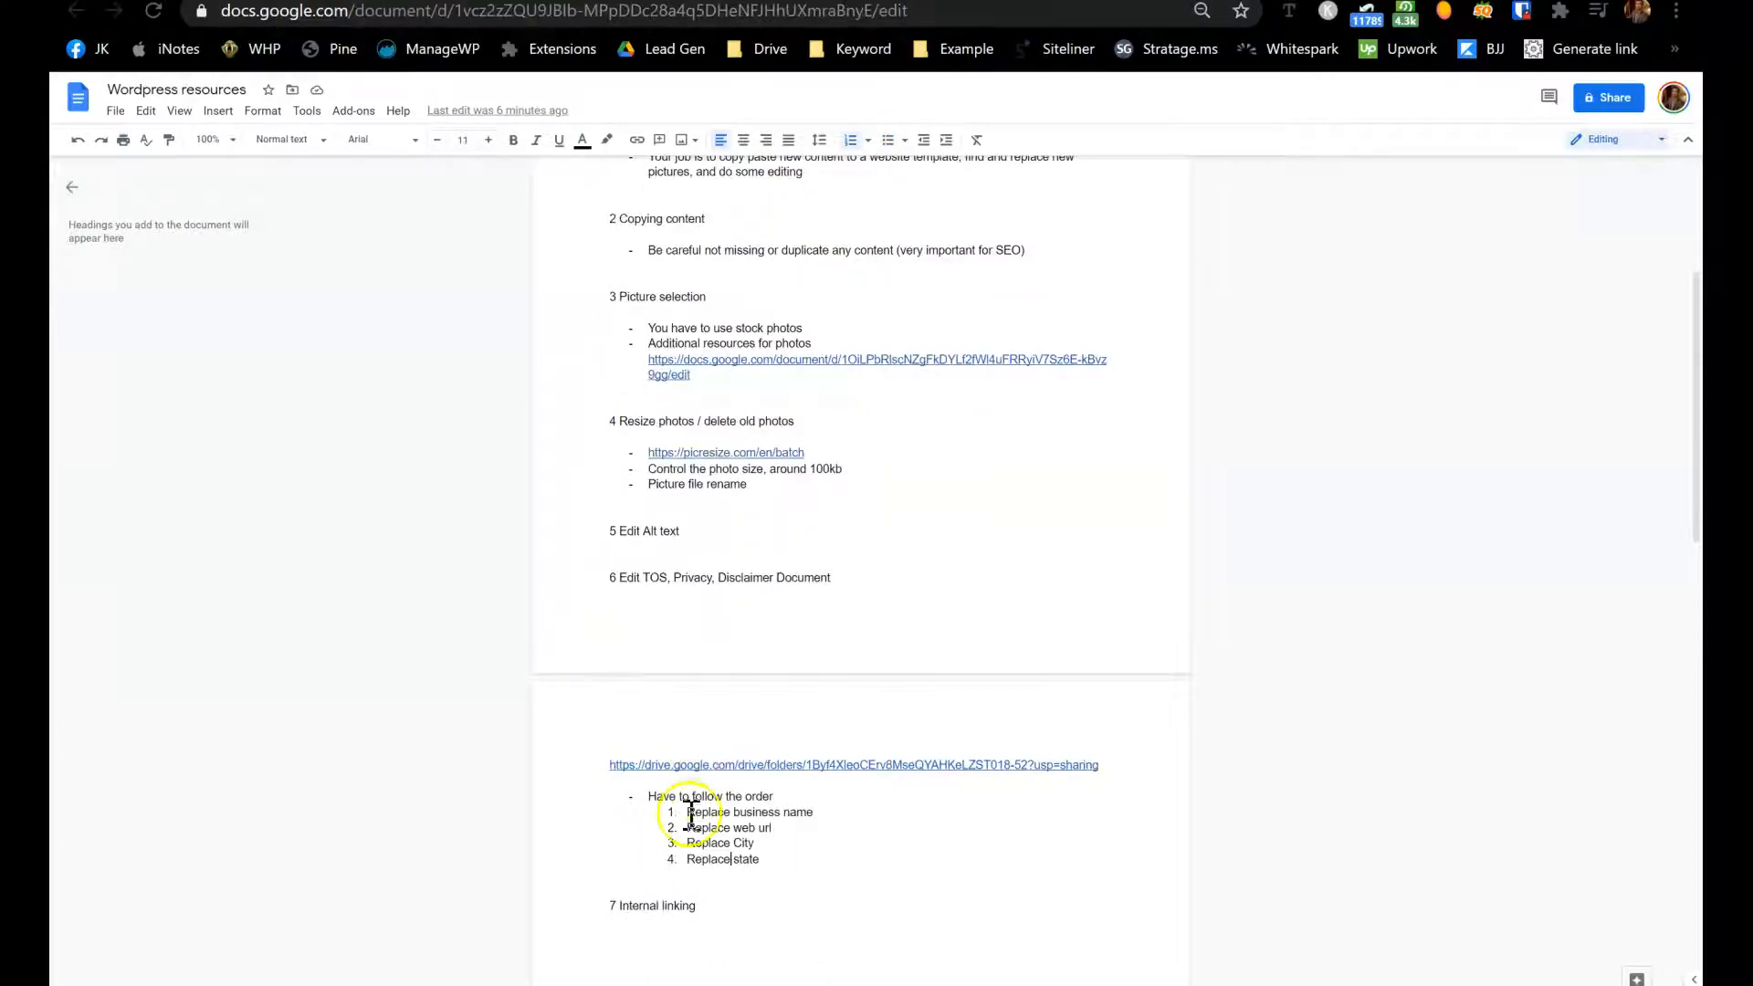
left_click_drag(688, 813, 784, 819)
left_click(571, 2)
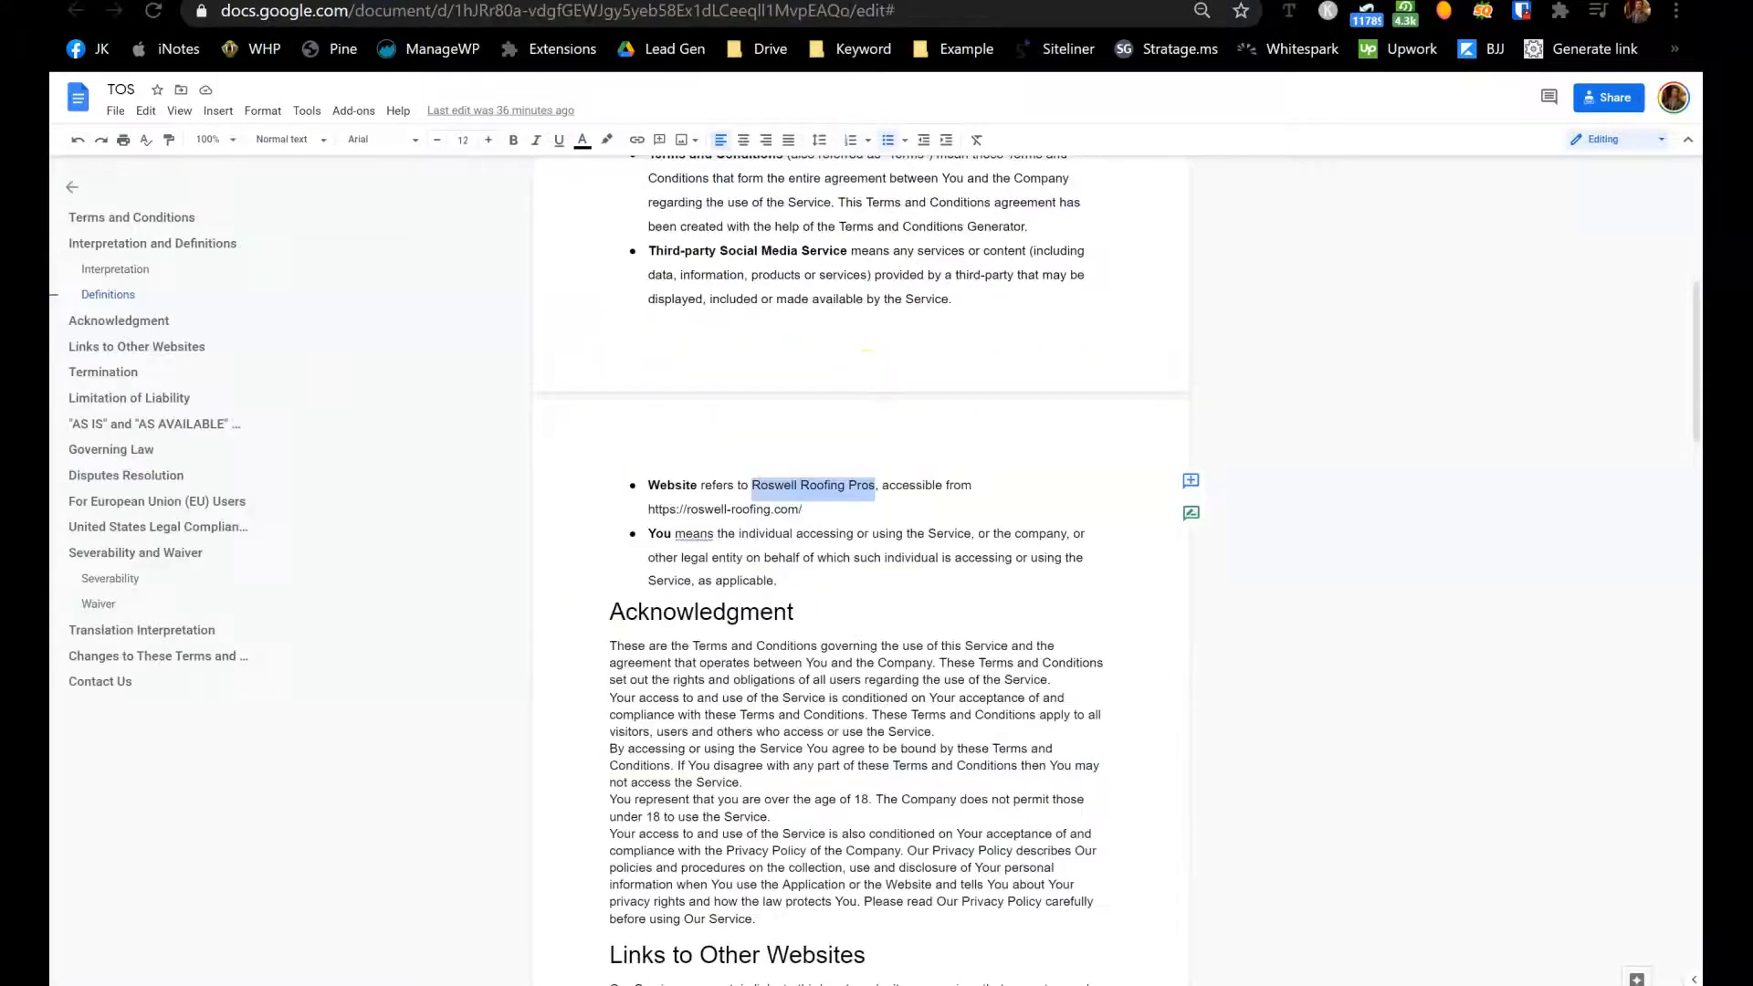
- Copy "Roswell Roofing Pros" from the Website entry and open Find and replace, placing the dialog clear of the document text
left_click(806, 484)
left_click_drag(752, 485, 876, 484)
key("ctrl+c")
key("ctrl+f")
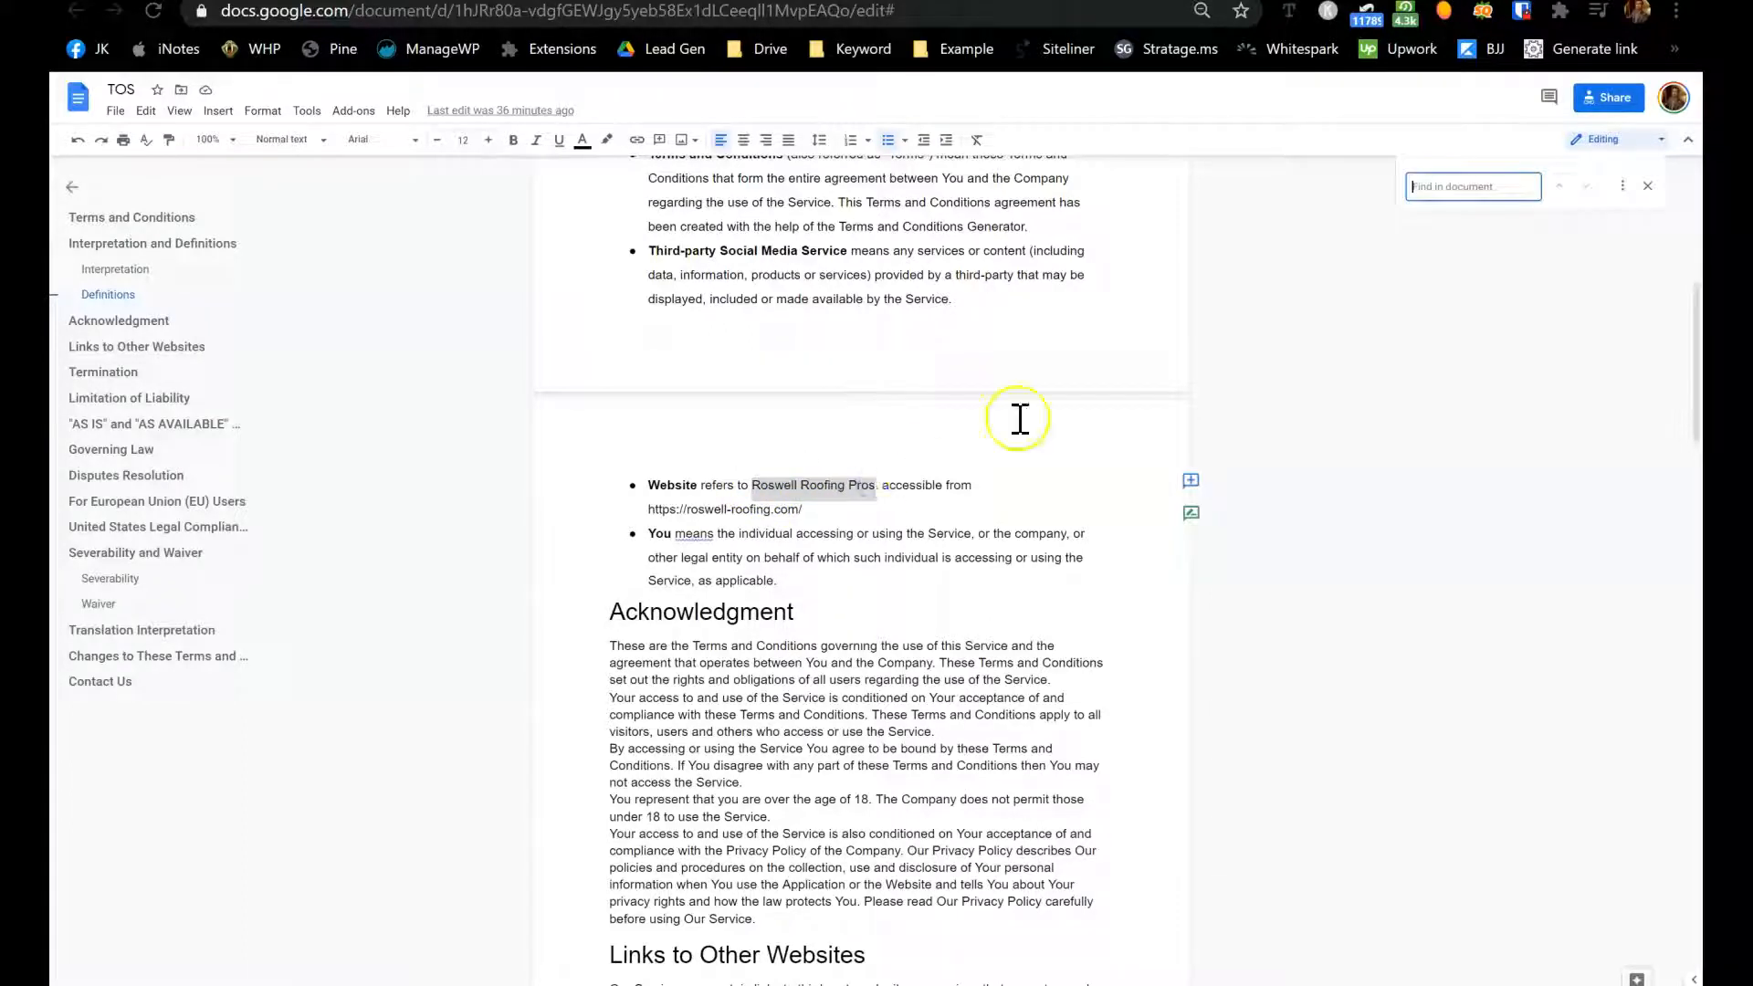
left_click(1632, 205)
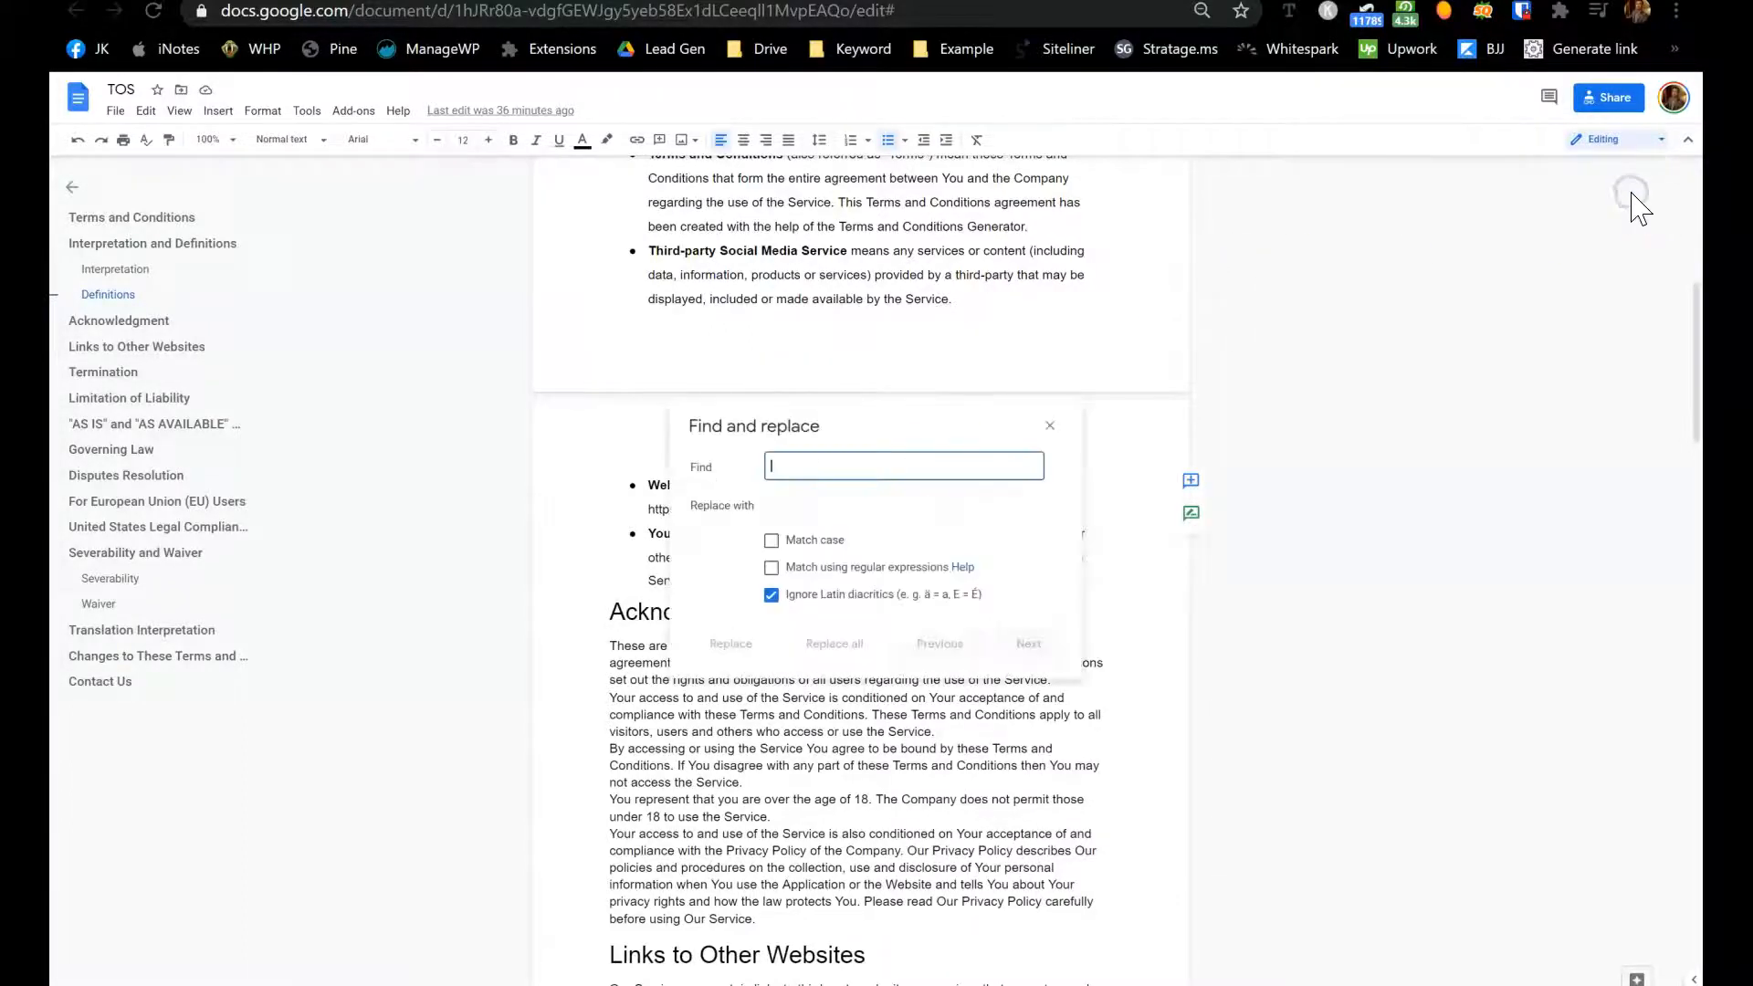
left_click_drag(816, 424, 1318, 352)
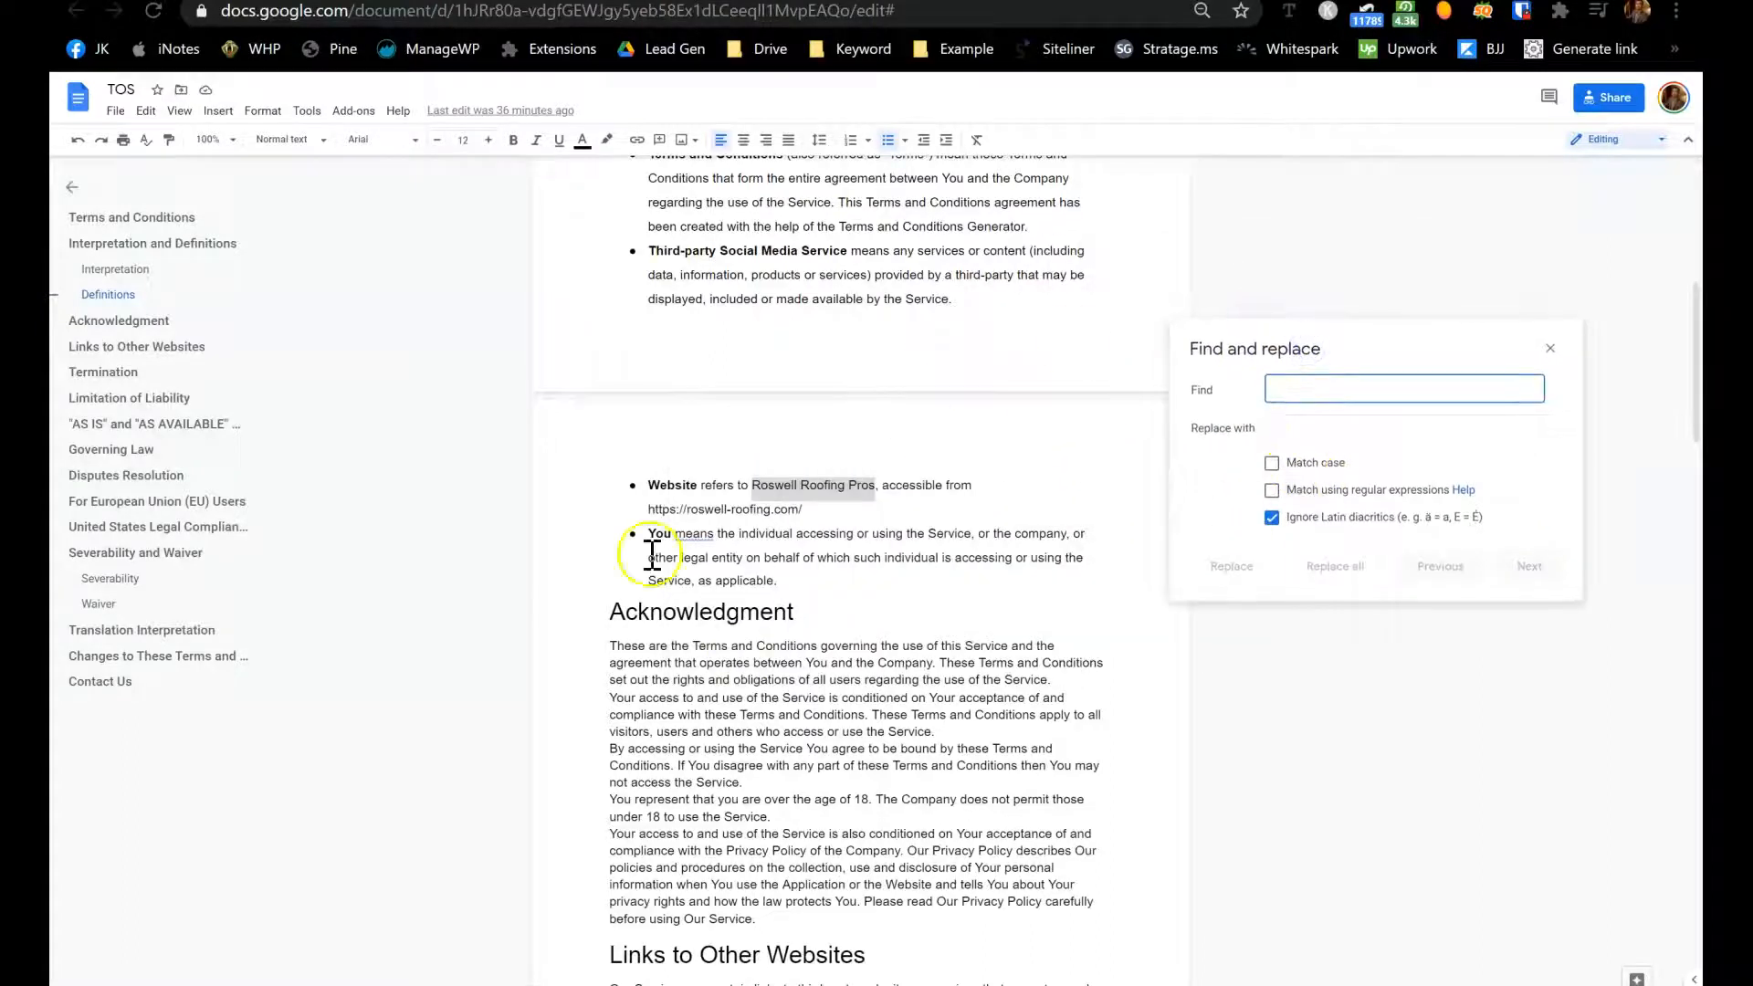
- Set the text to find to "Roswell Roofing Pros", copied from the Website entry
left_click(877, 488)
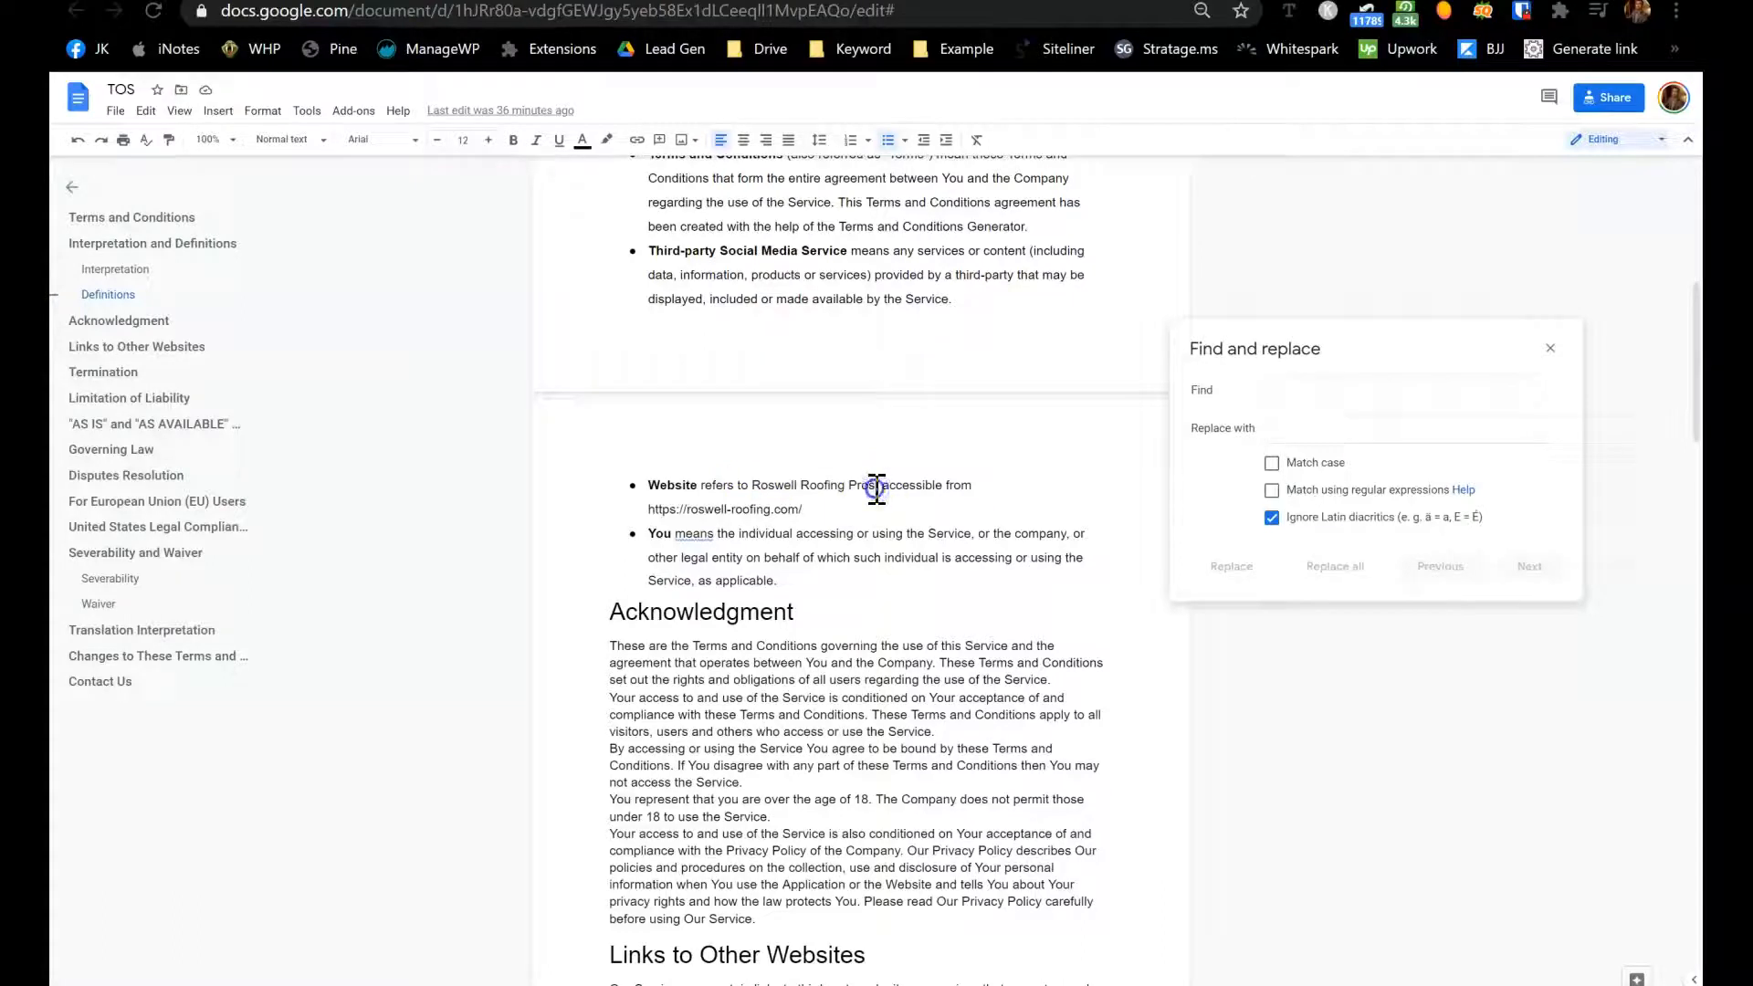
left_click_drag(877, 488, 799, 496)
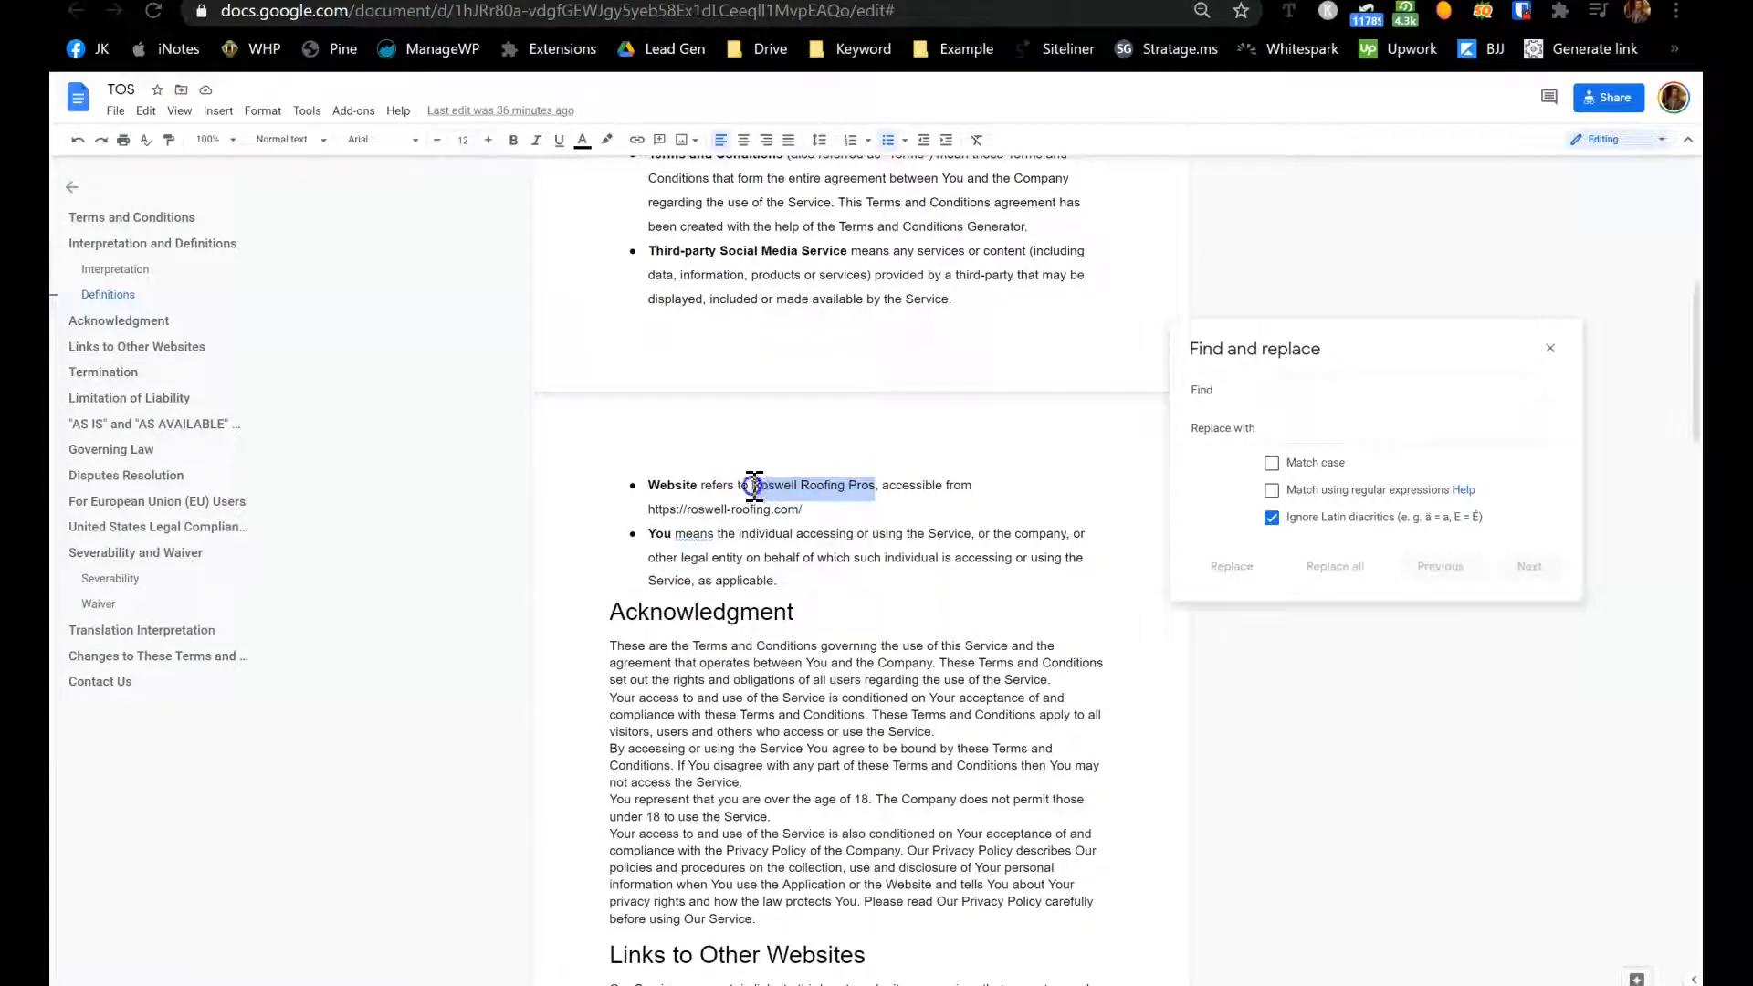
left_click(1313, 394)
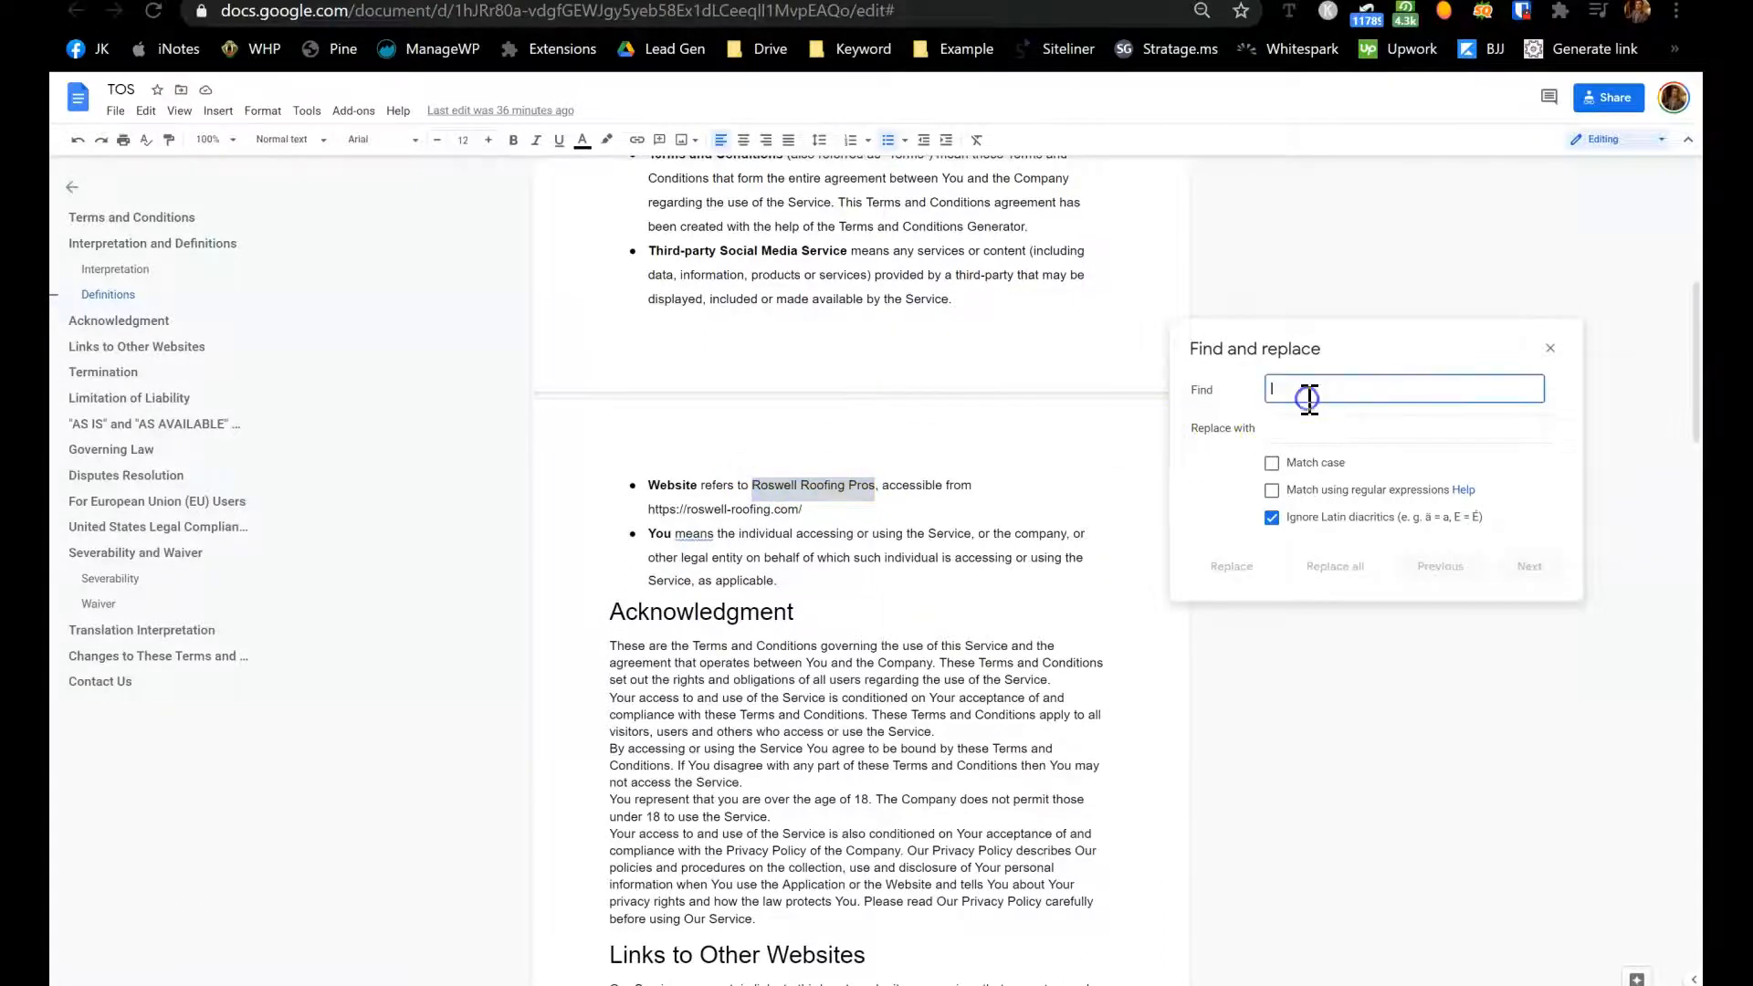
key("ctrl+v")
left_click(746, 491)
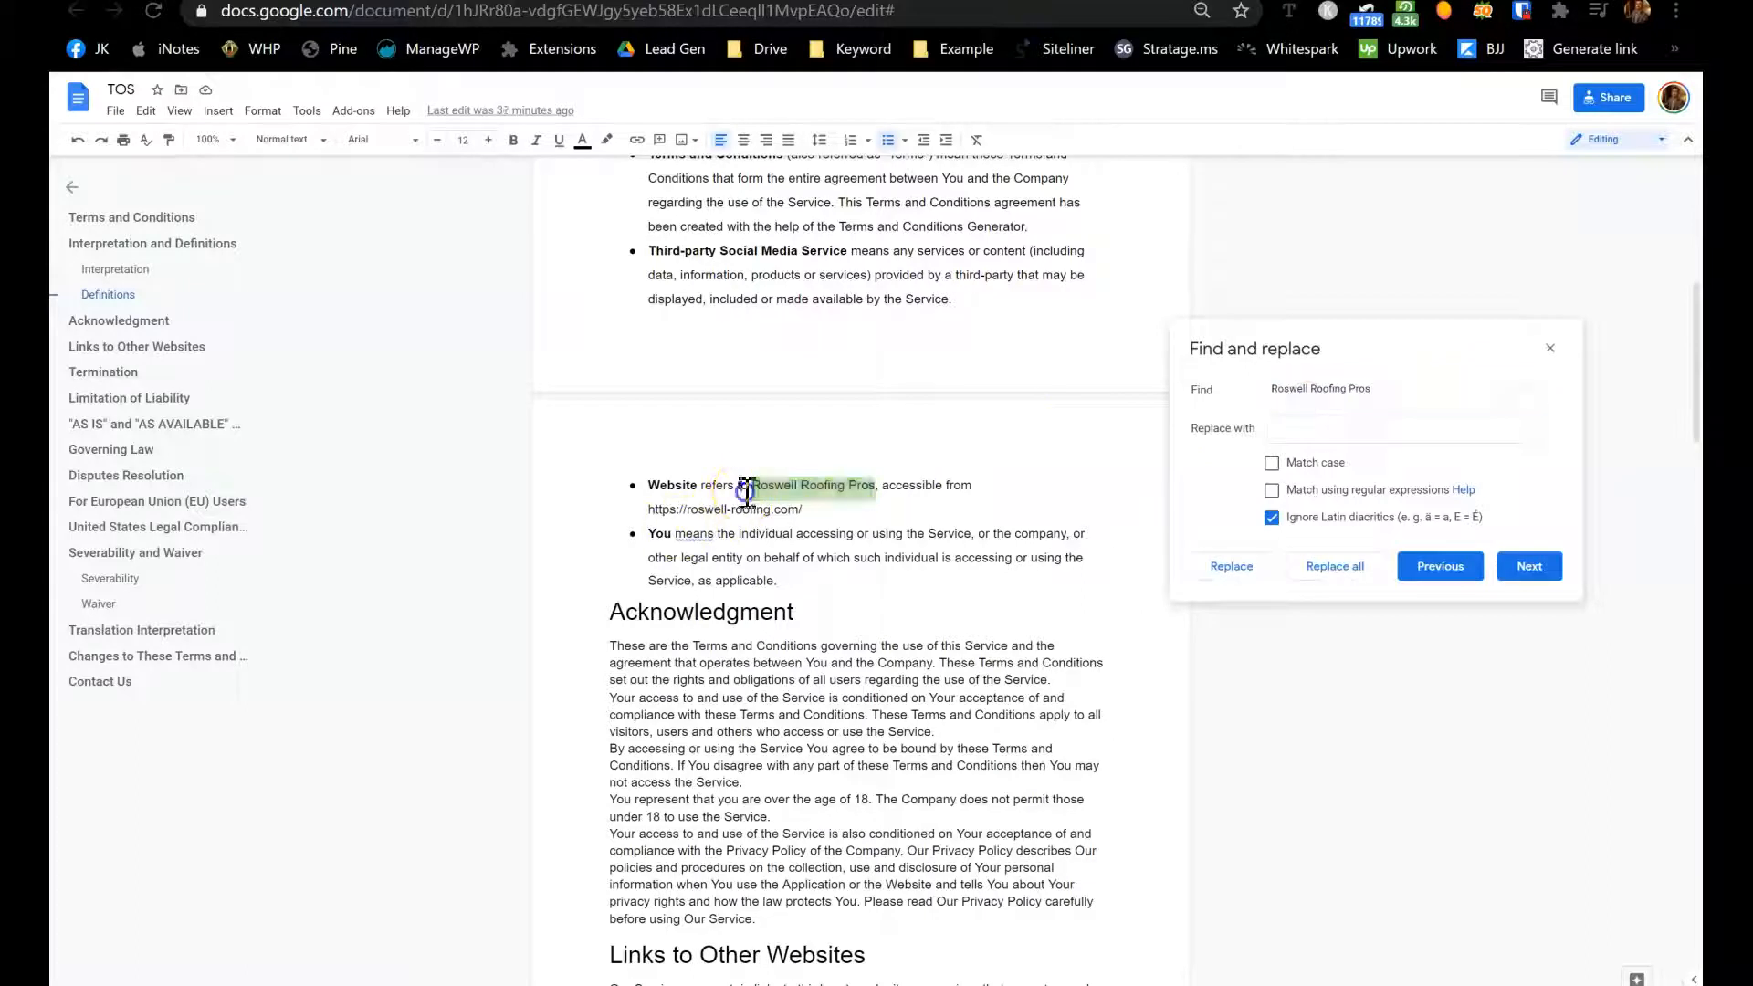
left_click(887, 487)
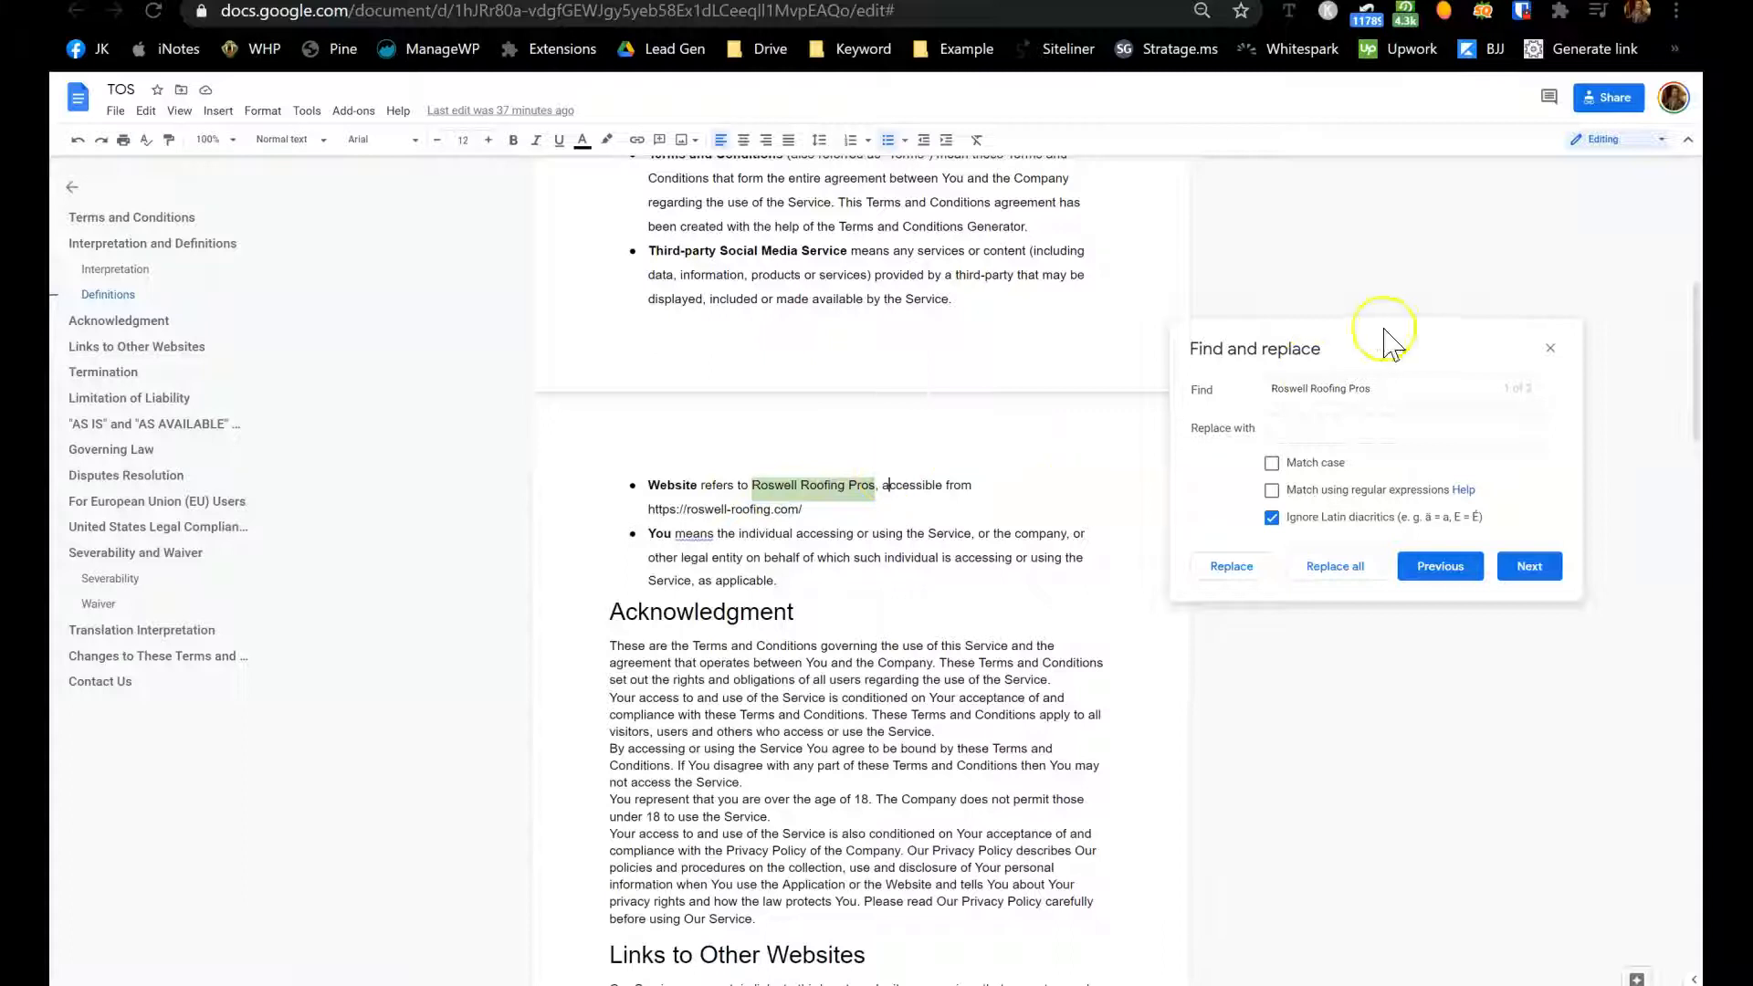
- Replace all occurrences of the business name with "Mobile Water Well Drillers" and check the Website entry
left_click(1365, 430)
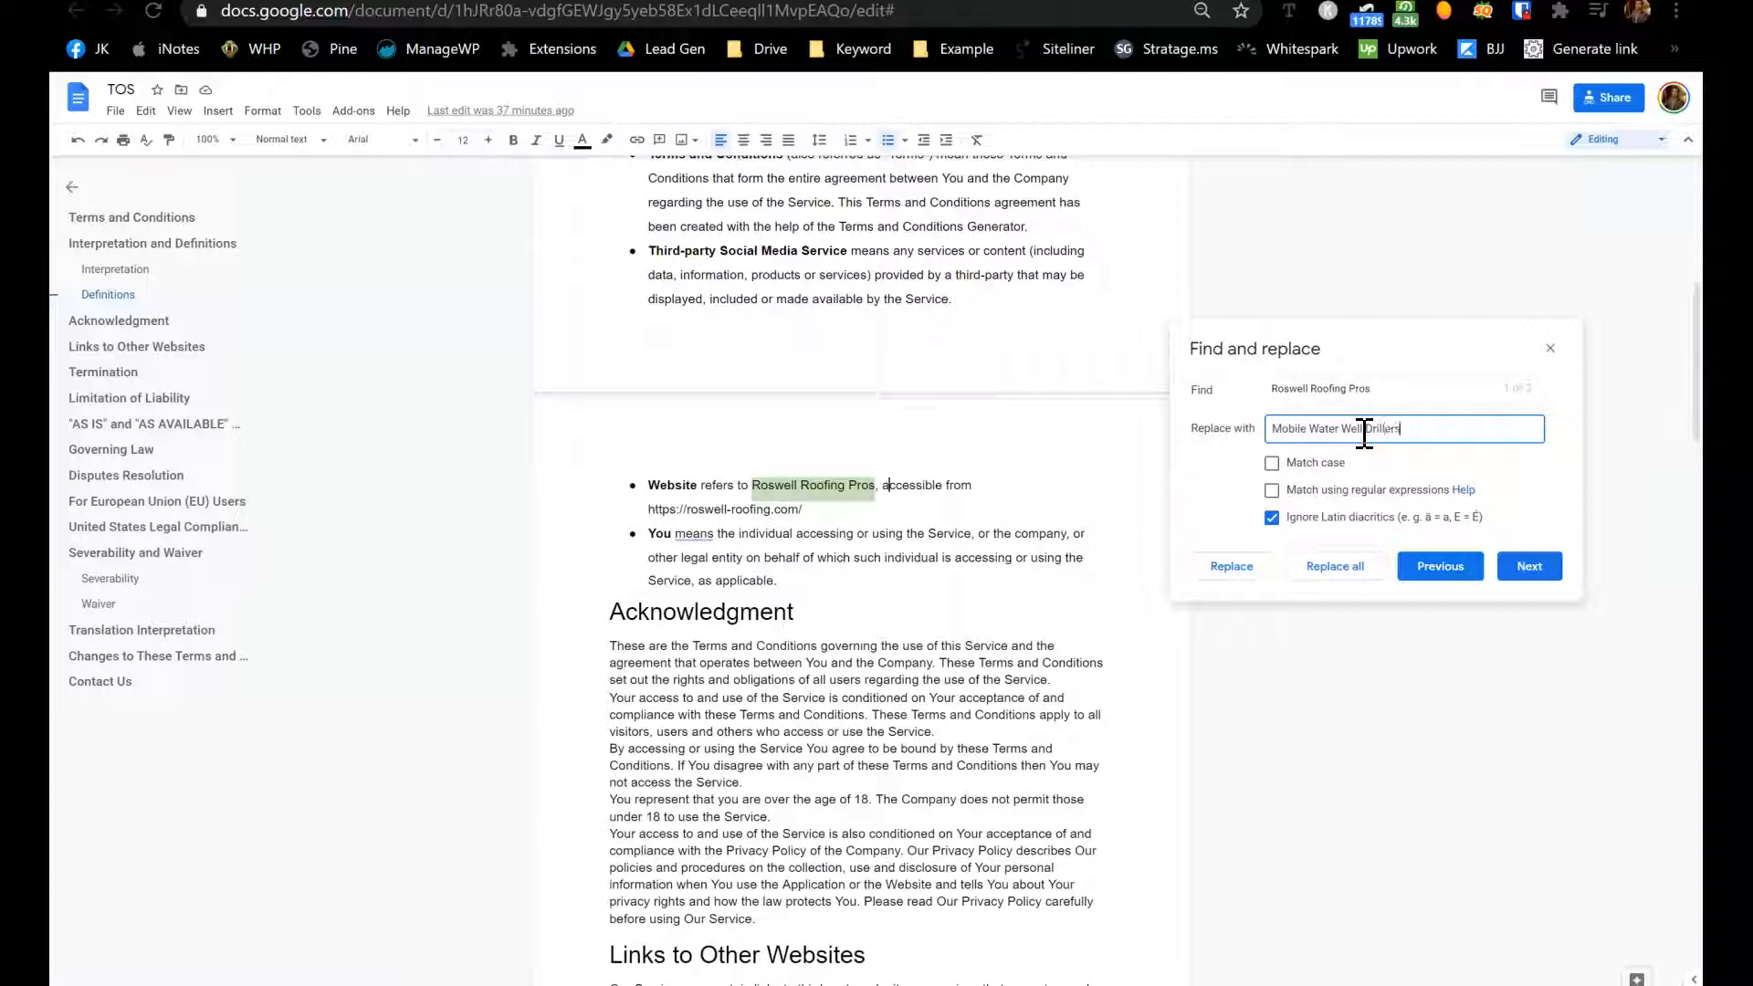
left_click(1356, 572)
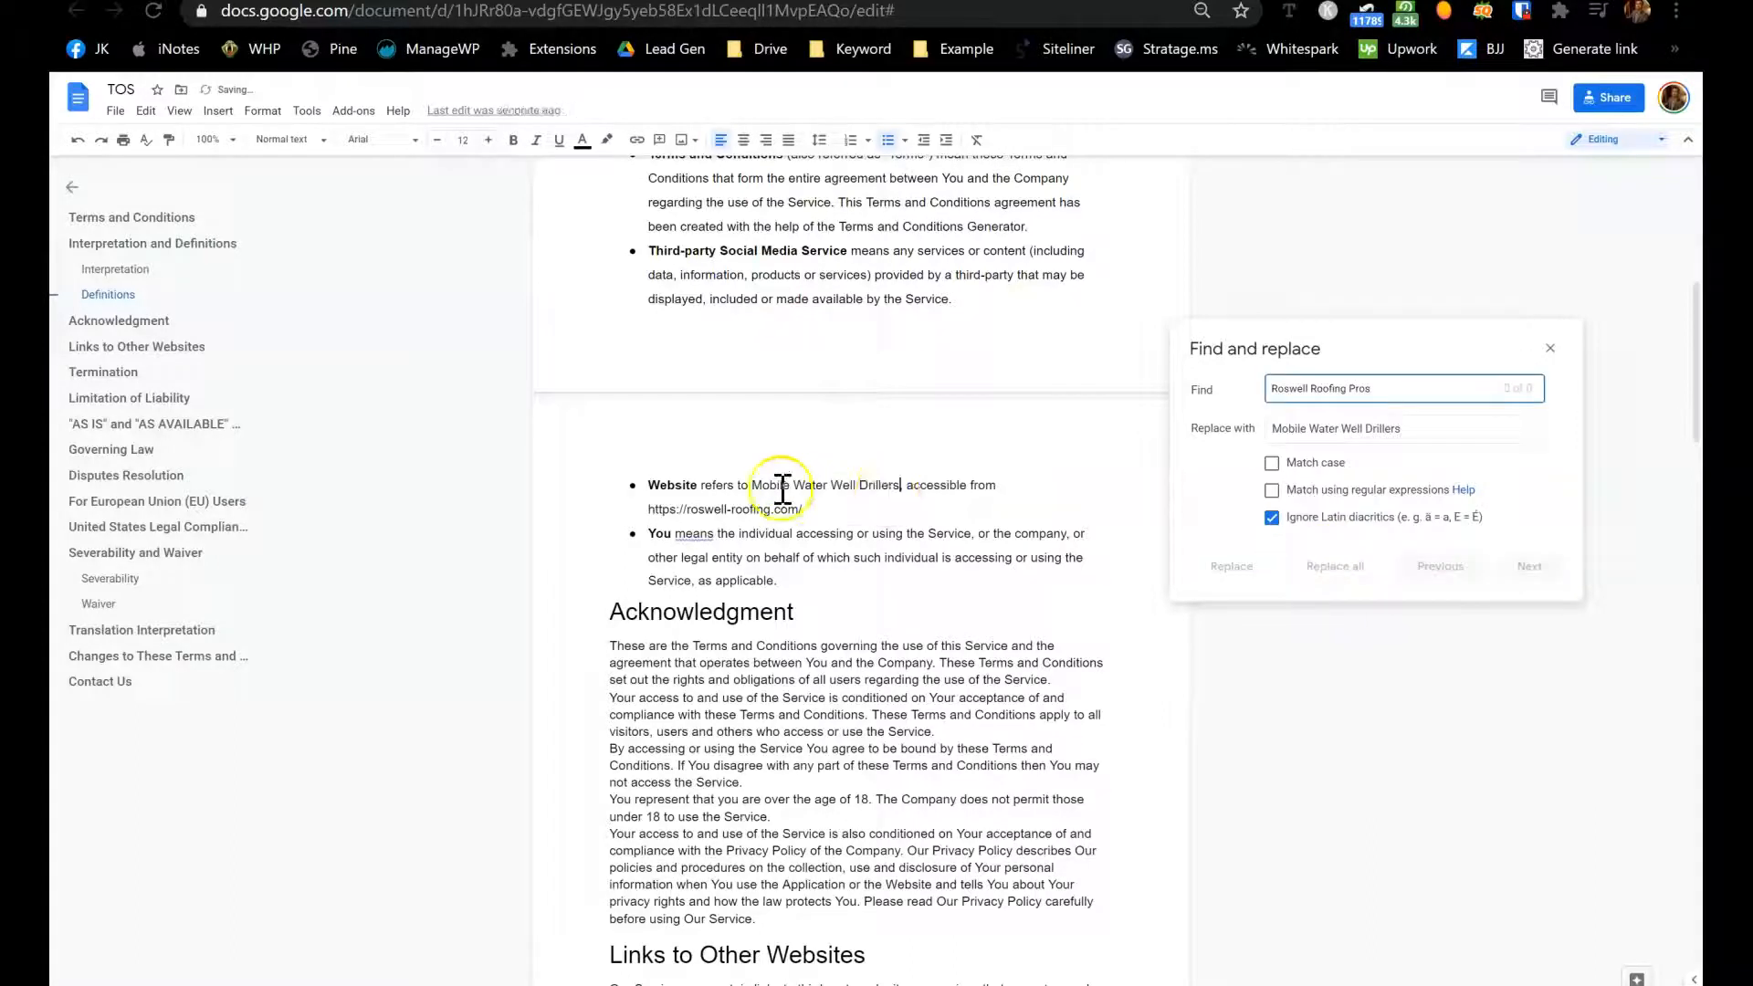
left_click_drag(760, 487, 878, 481)
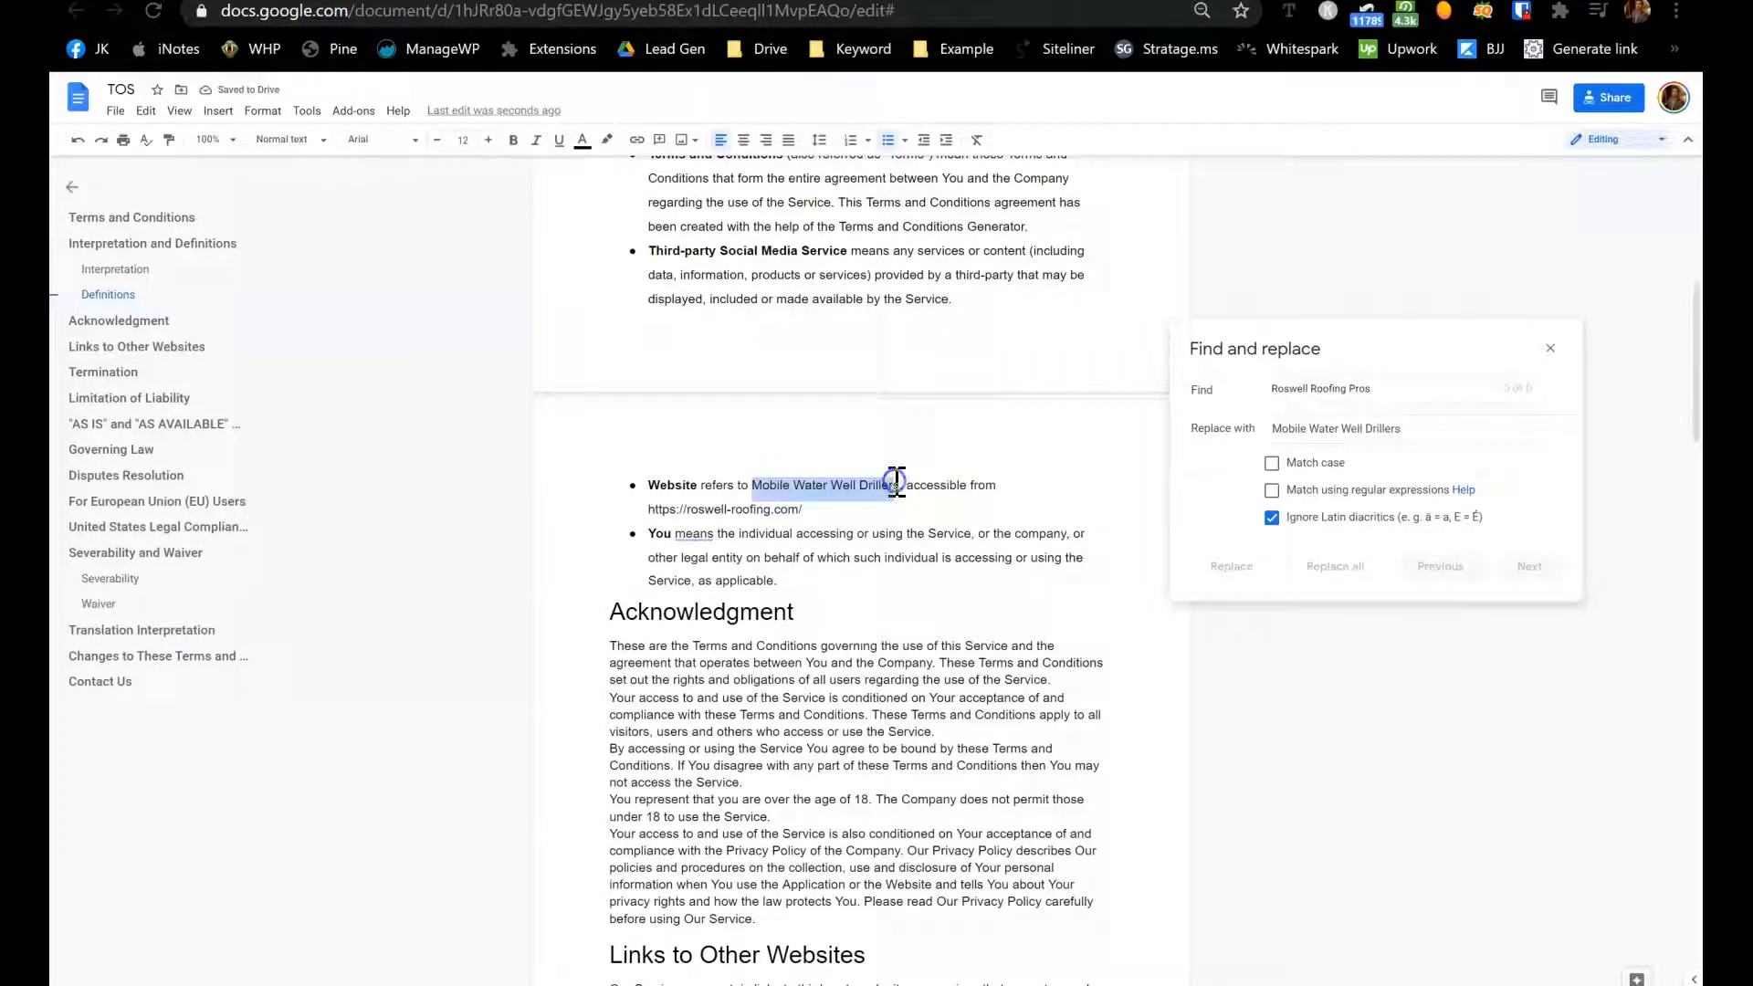
left_click(895, 481)
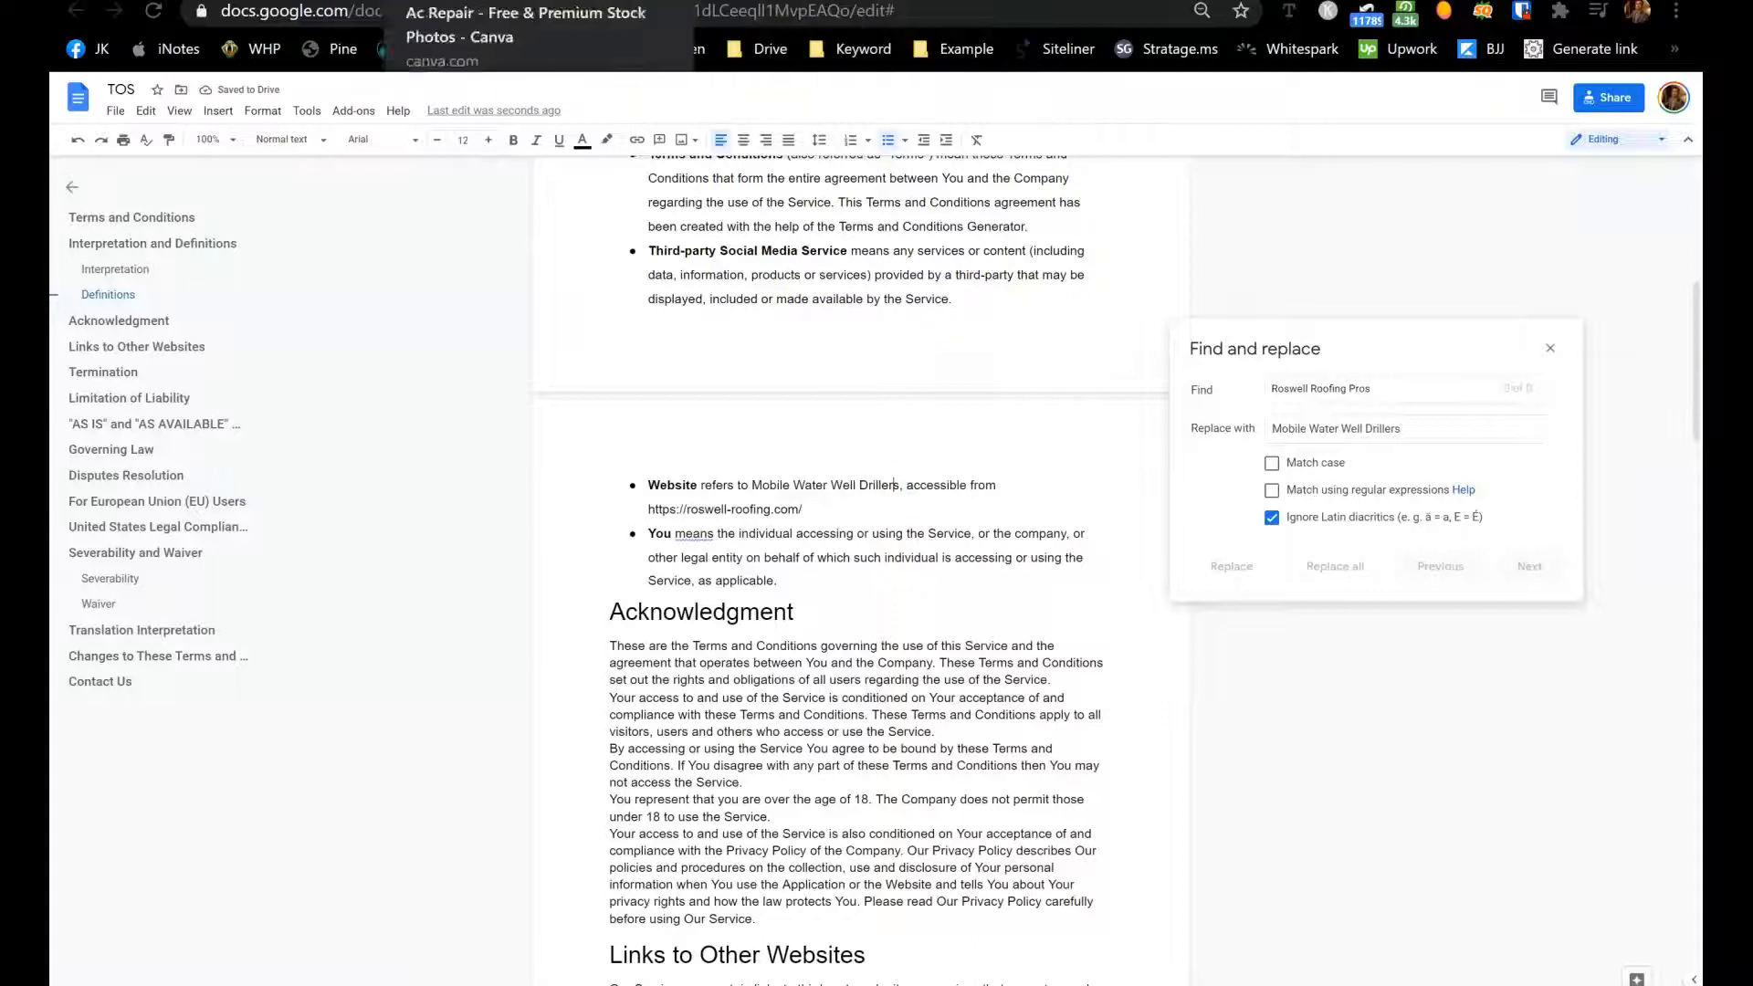
- Check the second replacement item, the web URL, in the Wordpress resources document and return to the TOS document
left_click(498, 0)
left_click(704, 845)
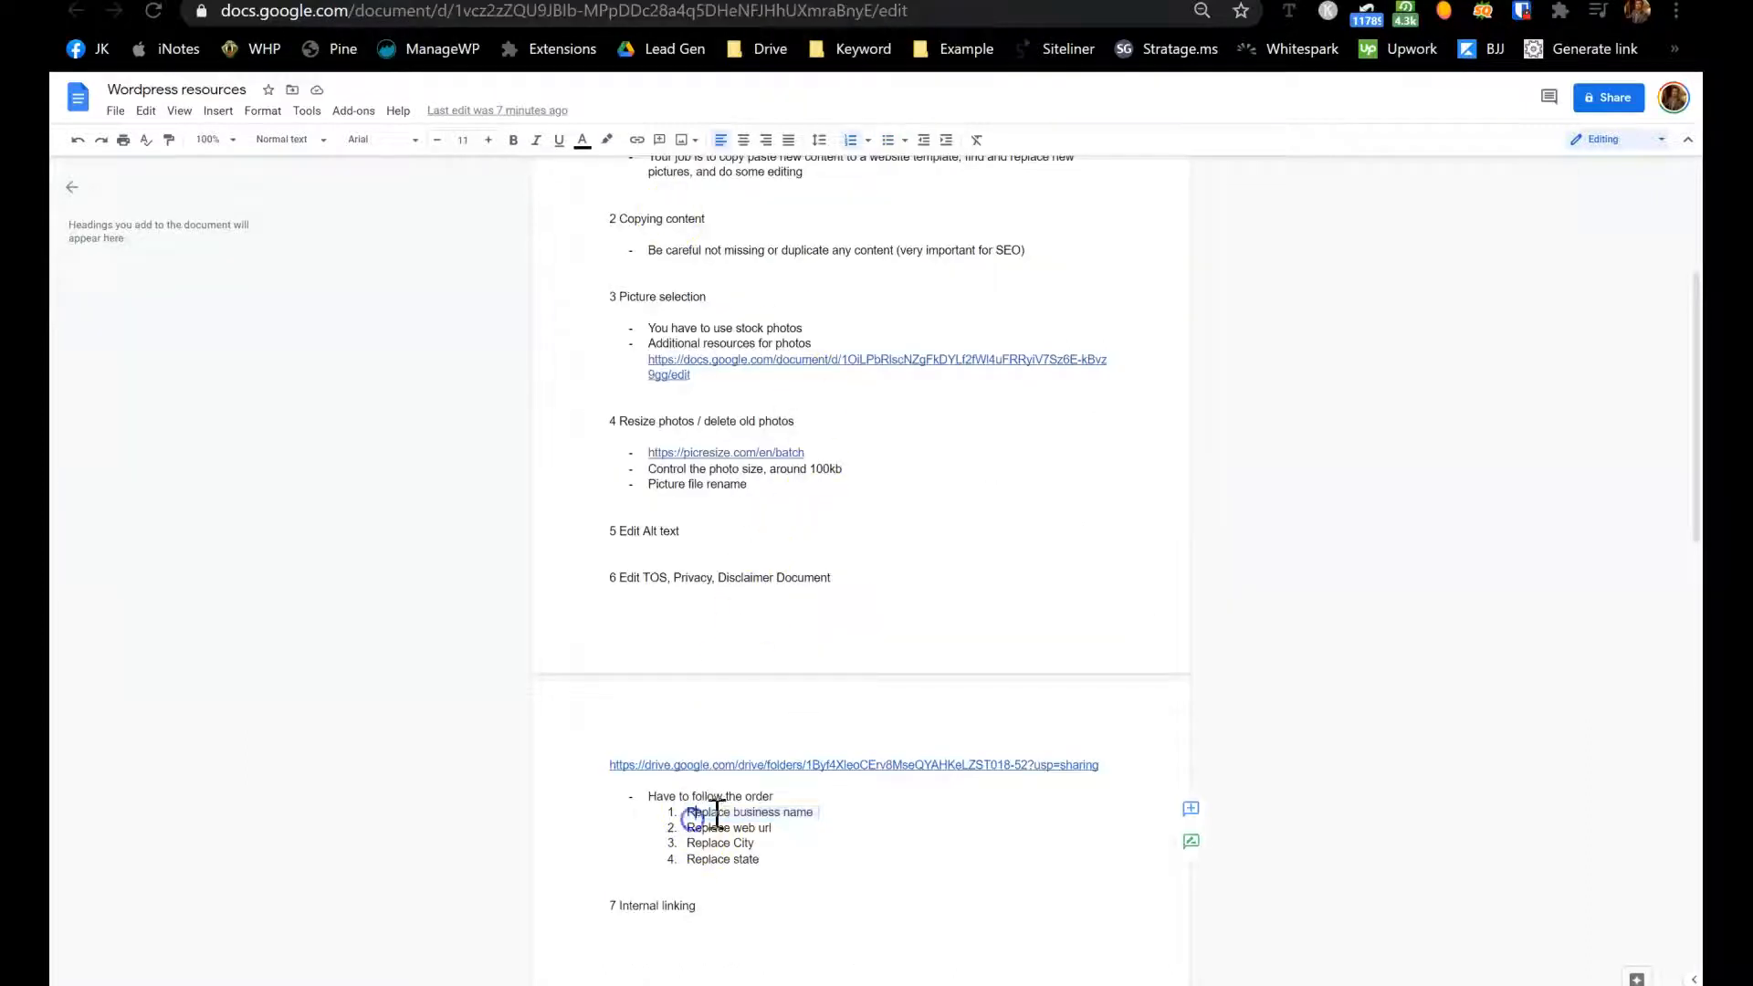
left_click_drag(756, 828, 774, 830)
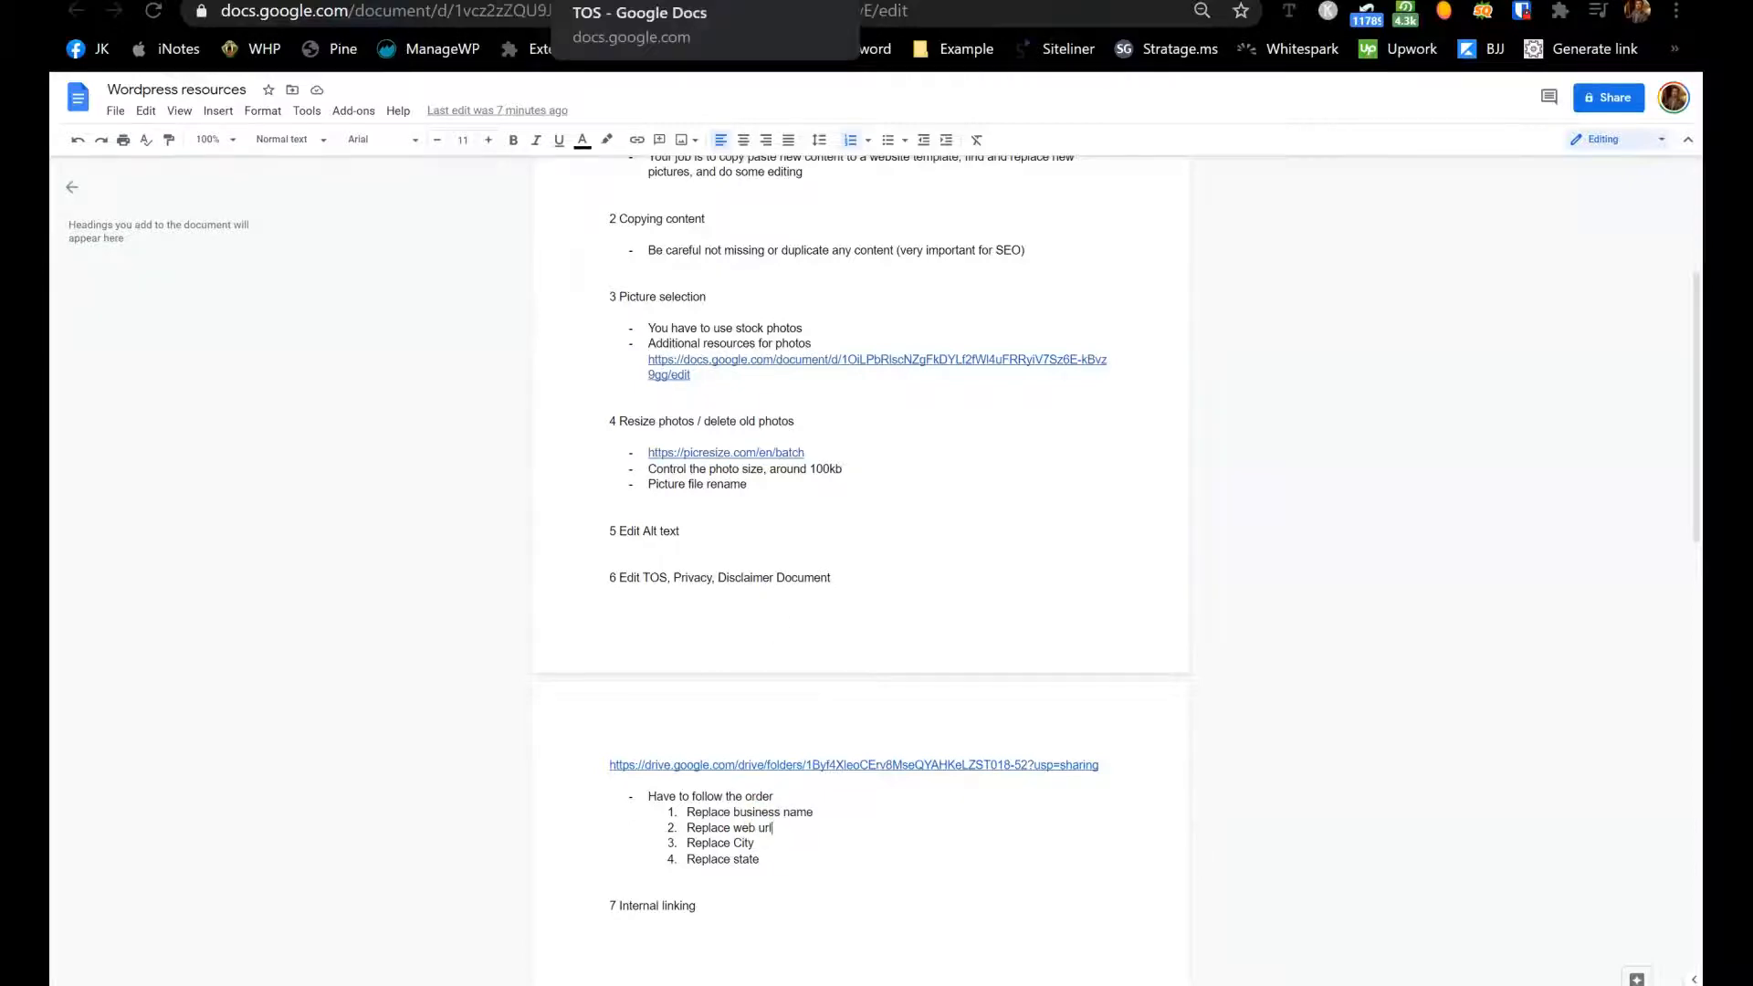
left_click(639, 5)
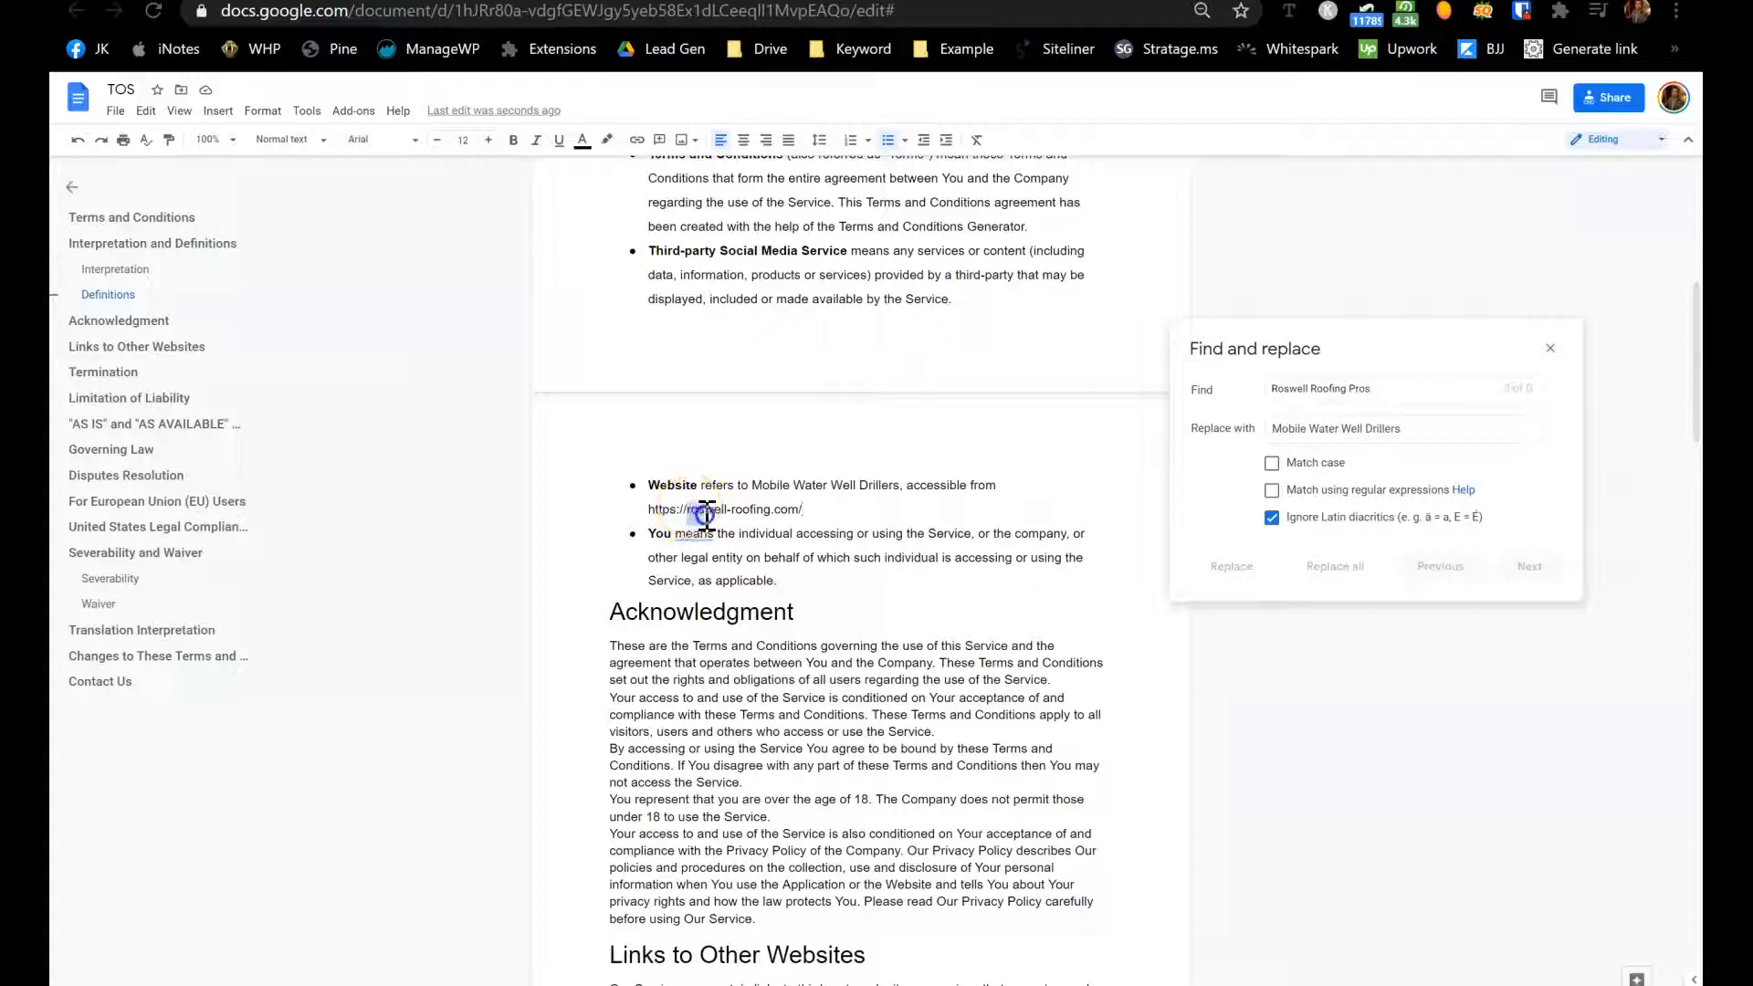
- Copy the domain roswell-roofing.com from the Website entry and set it as the text to find
left_click_drag(706, 514, 795, 510)
key("ctrl+c")
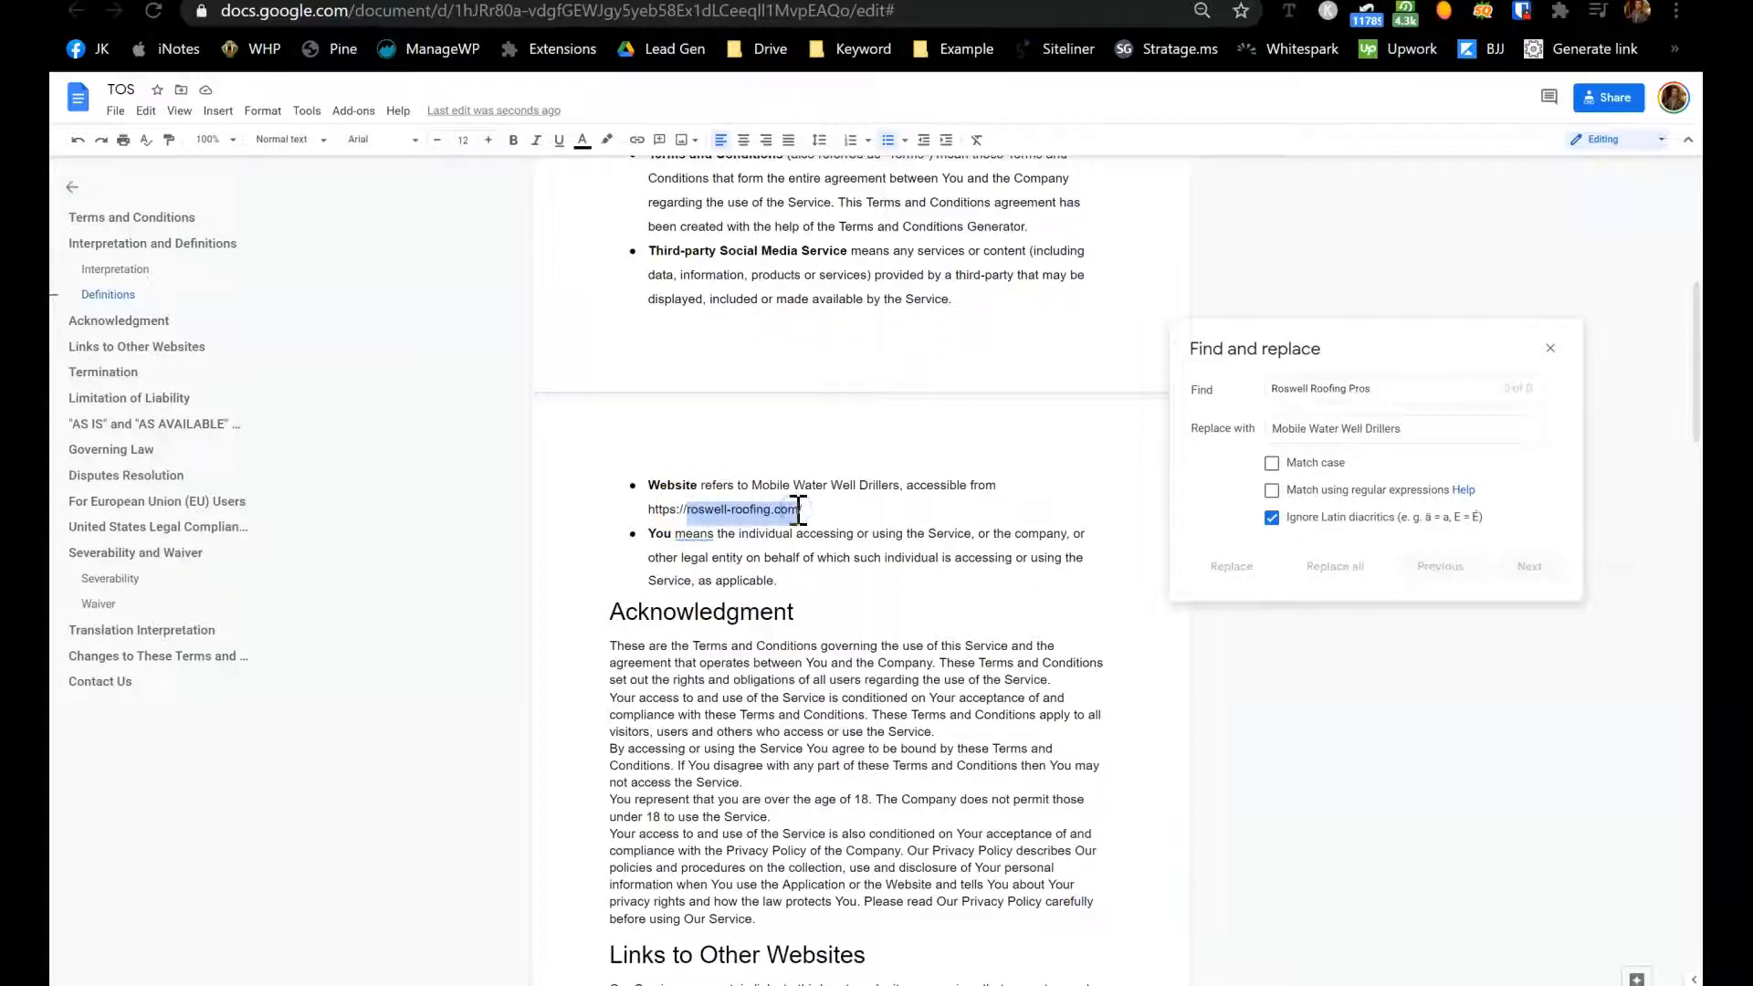
triple_click(1380, 386)
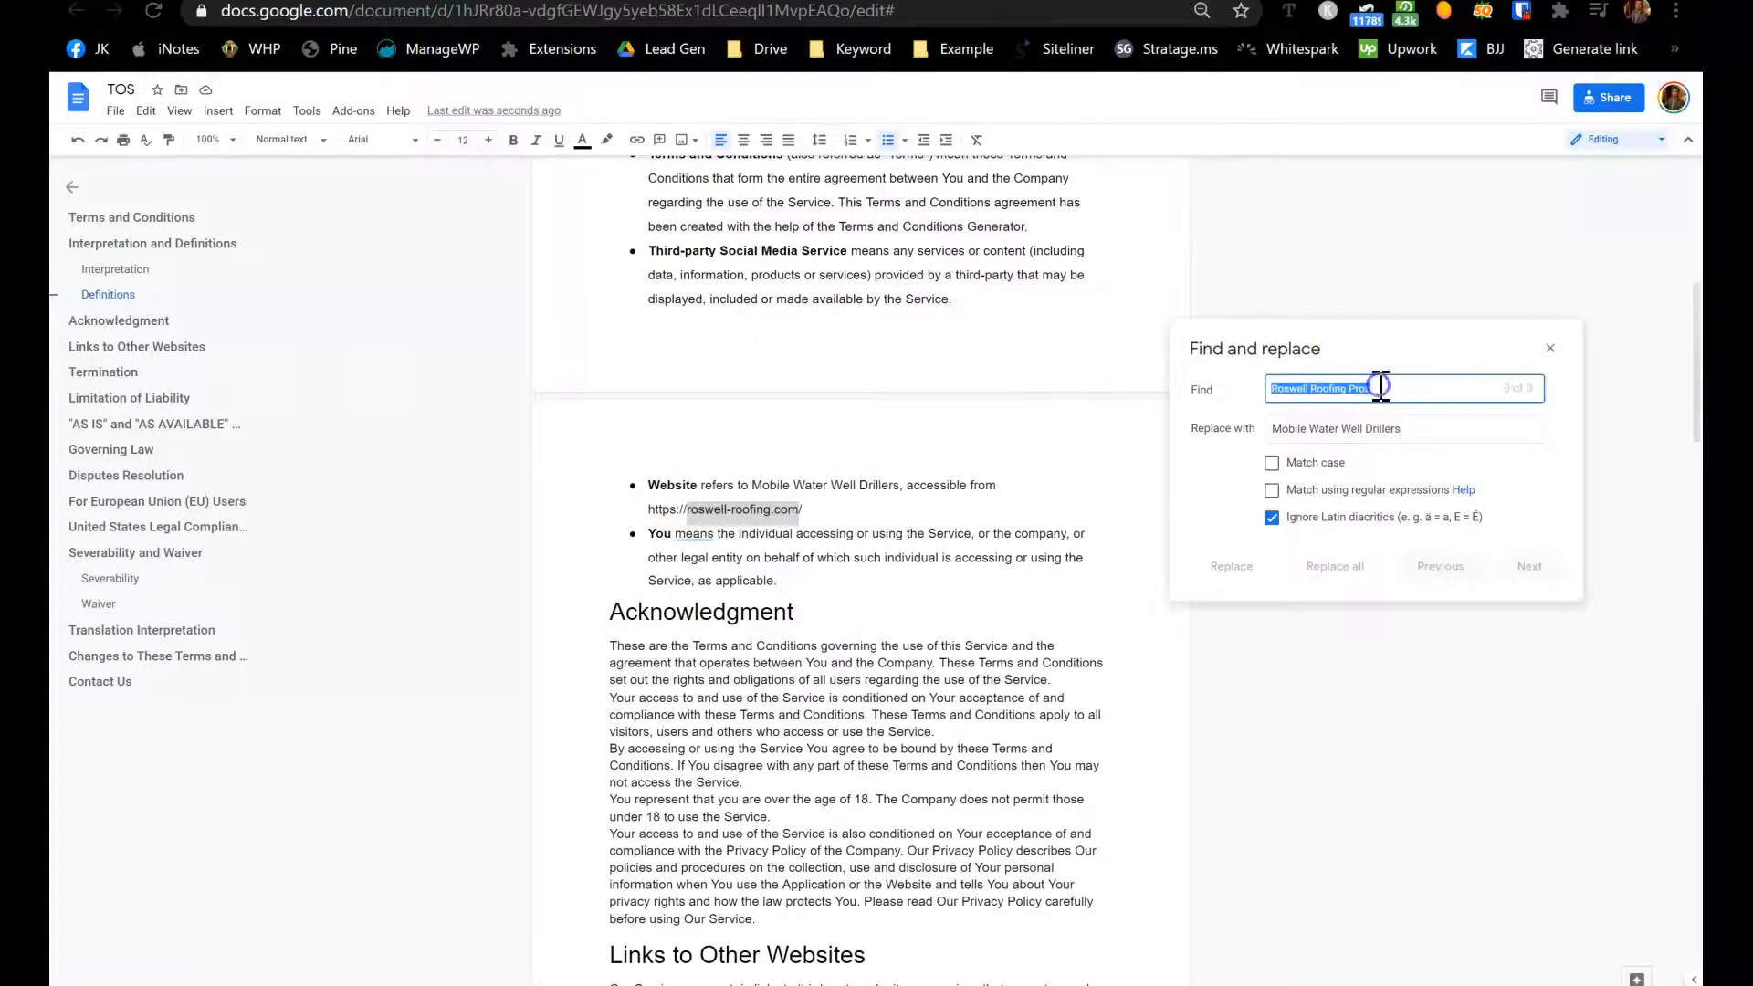
key("ctrl+v")
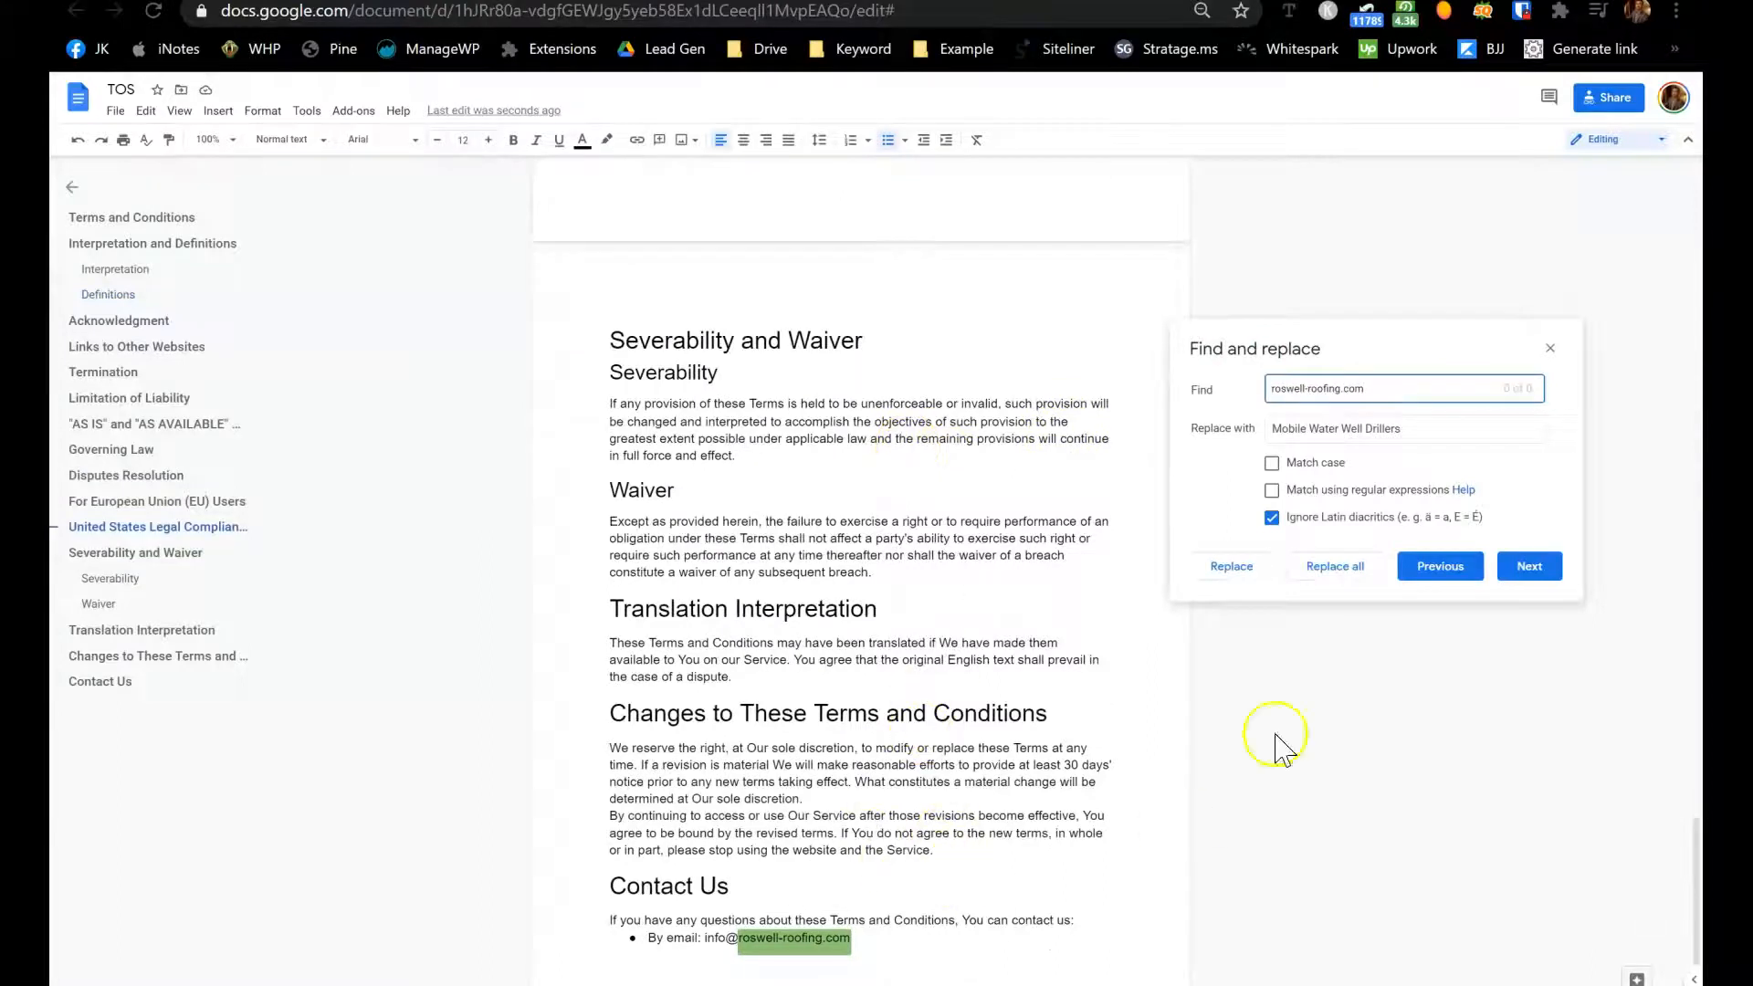
- Examine the highlighted occurrences of roswell-roofing.com in the Website entry and in the Contact Us email line
left_click(1683, 339)
left_click_drag(1695, 890, 1695, 296)
left_click(664, 719)
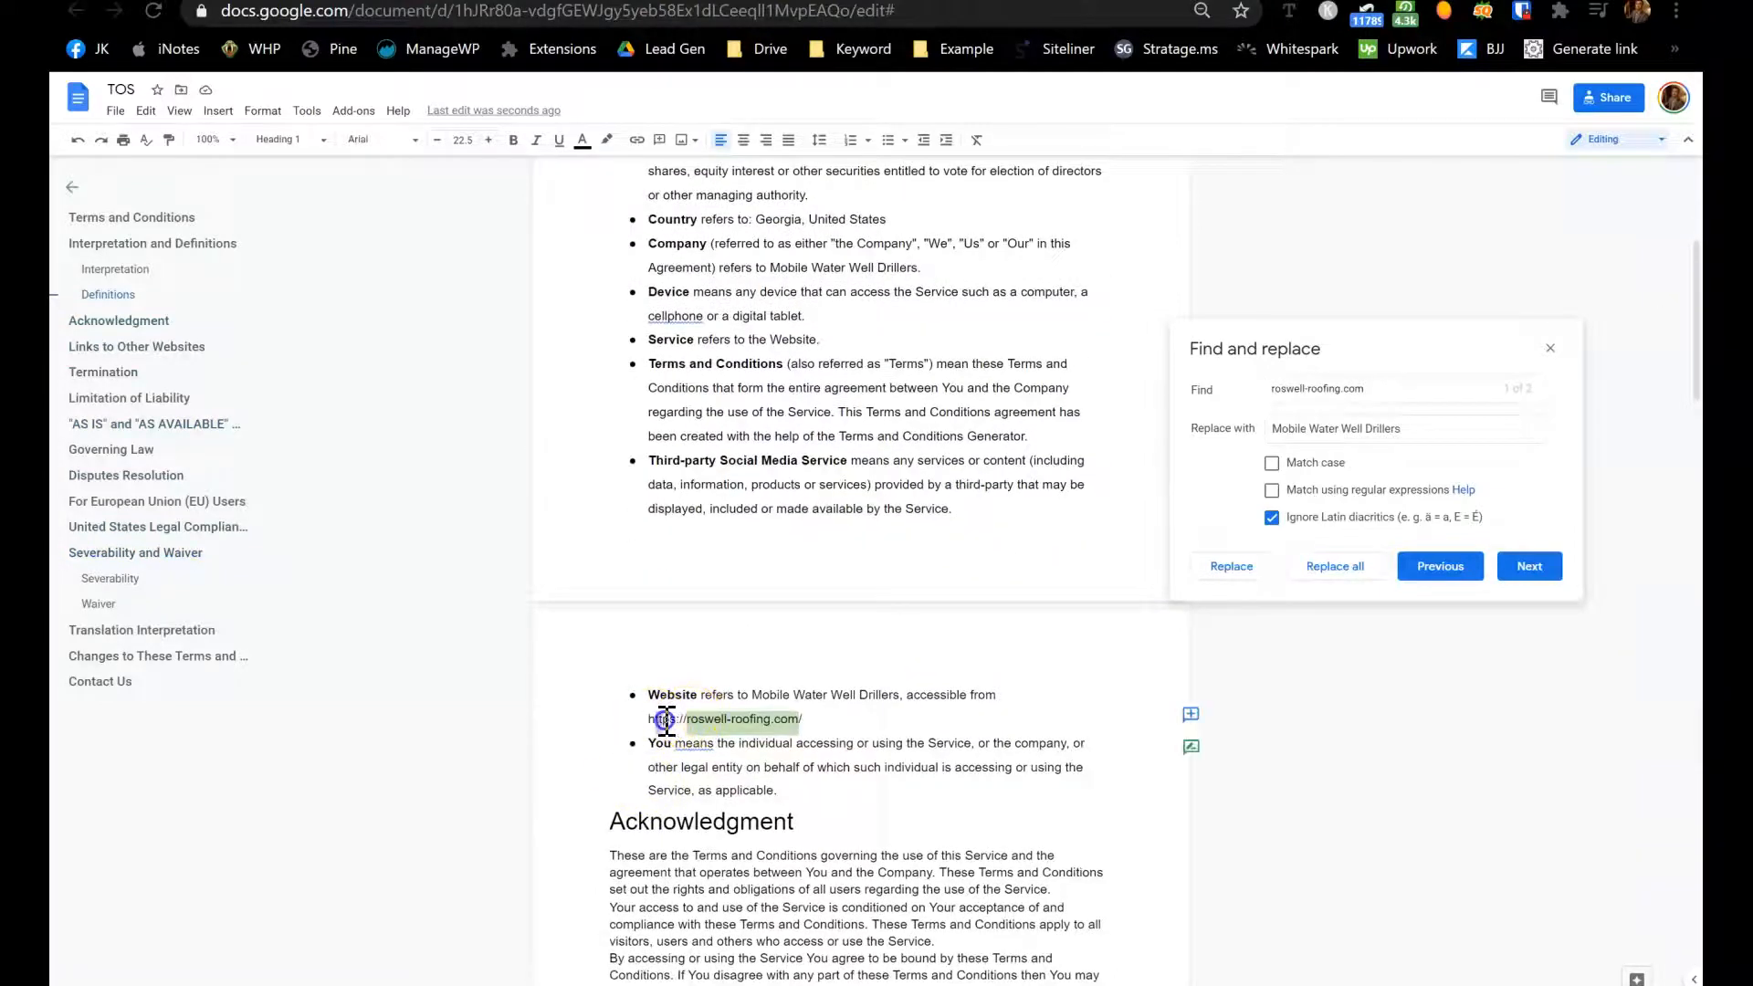
left_click_drag(688, 720, 806, 722)
left_click(842, 707)
left_click_drag(1380, 389, 1248, 385)
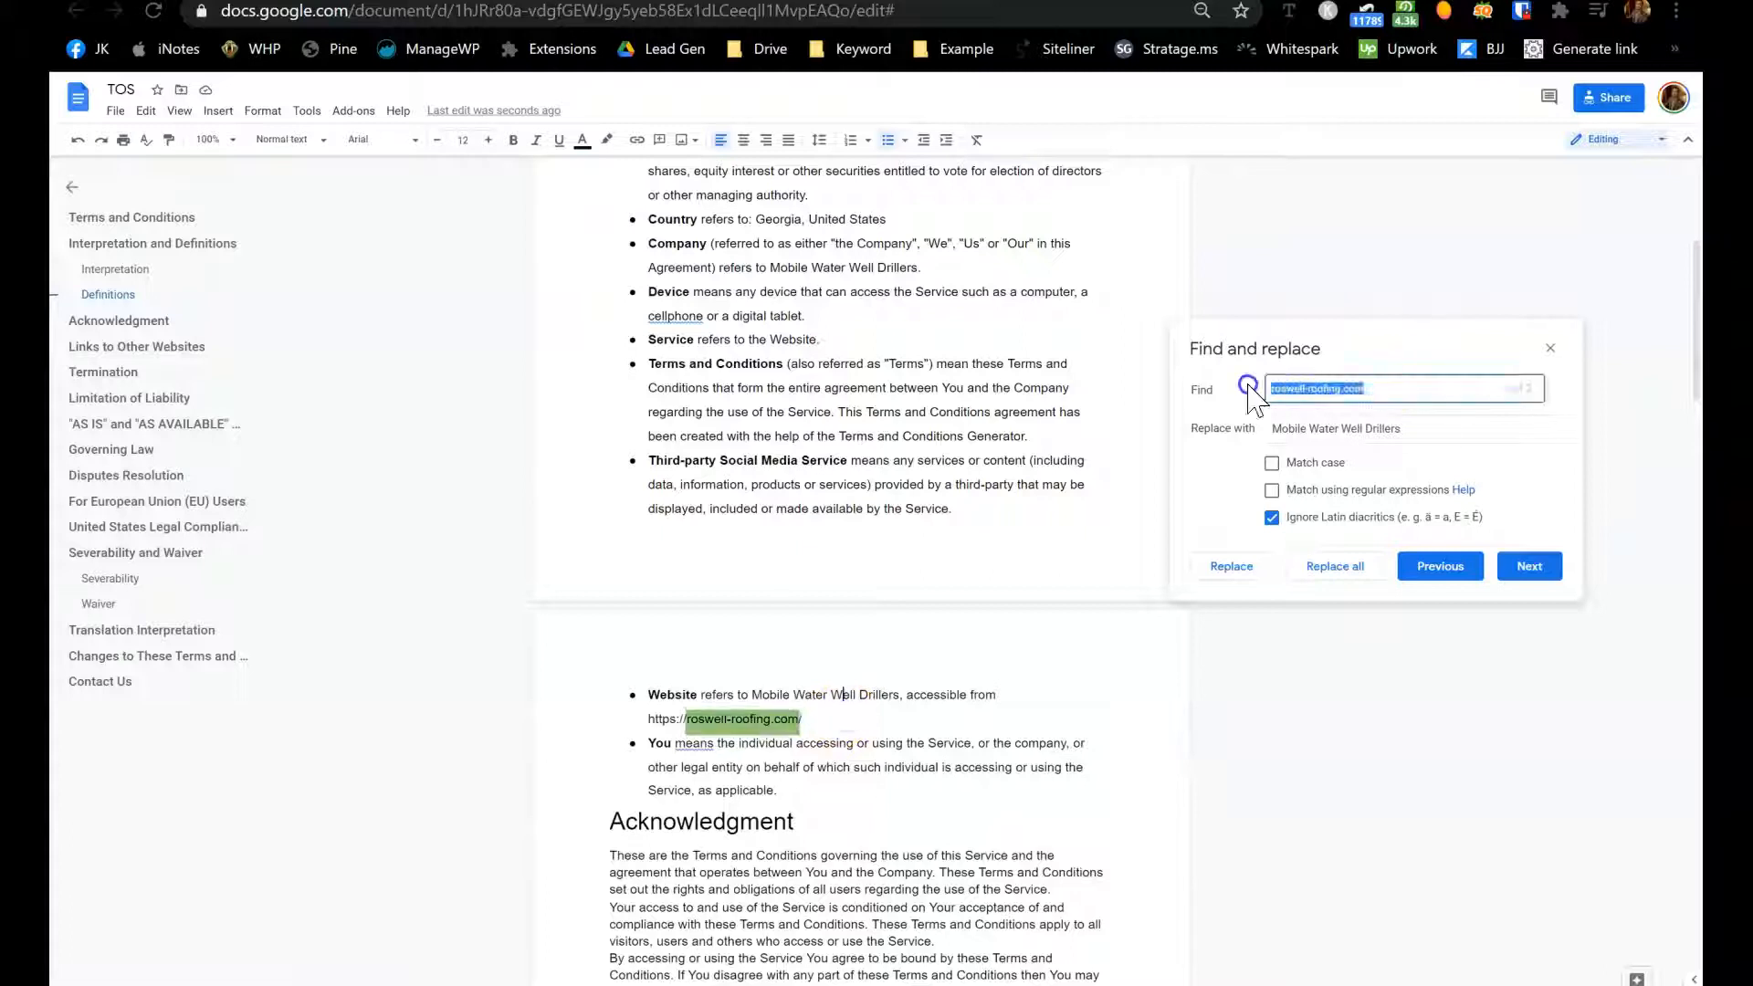
middle_click(1094, 495)
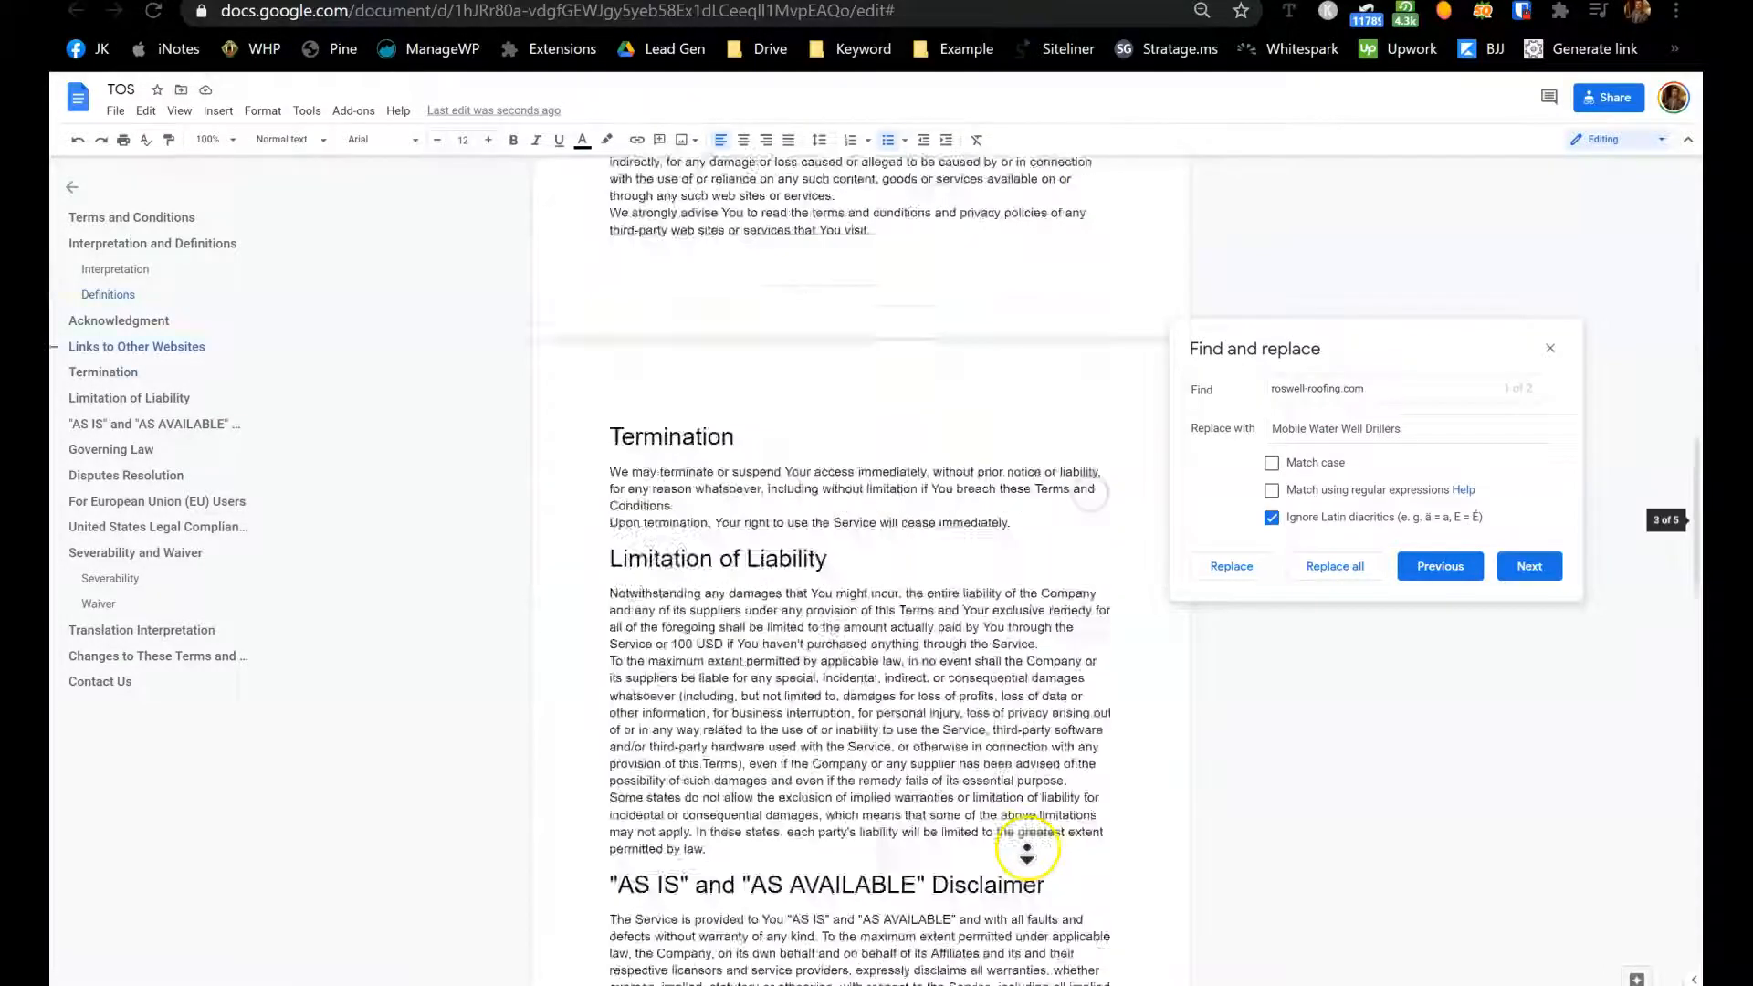
middle_click(1028, 850)
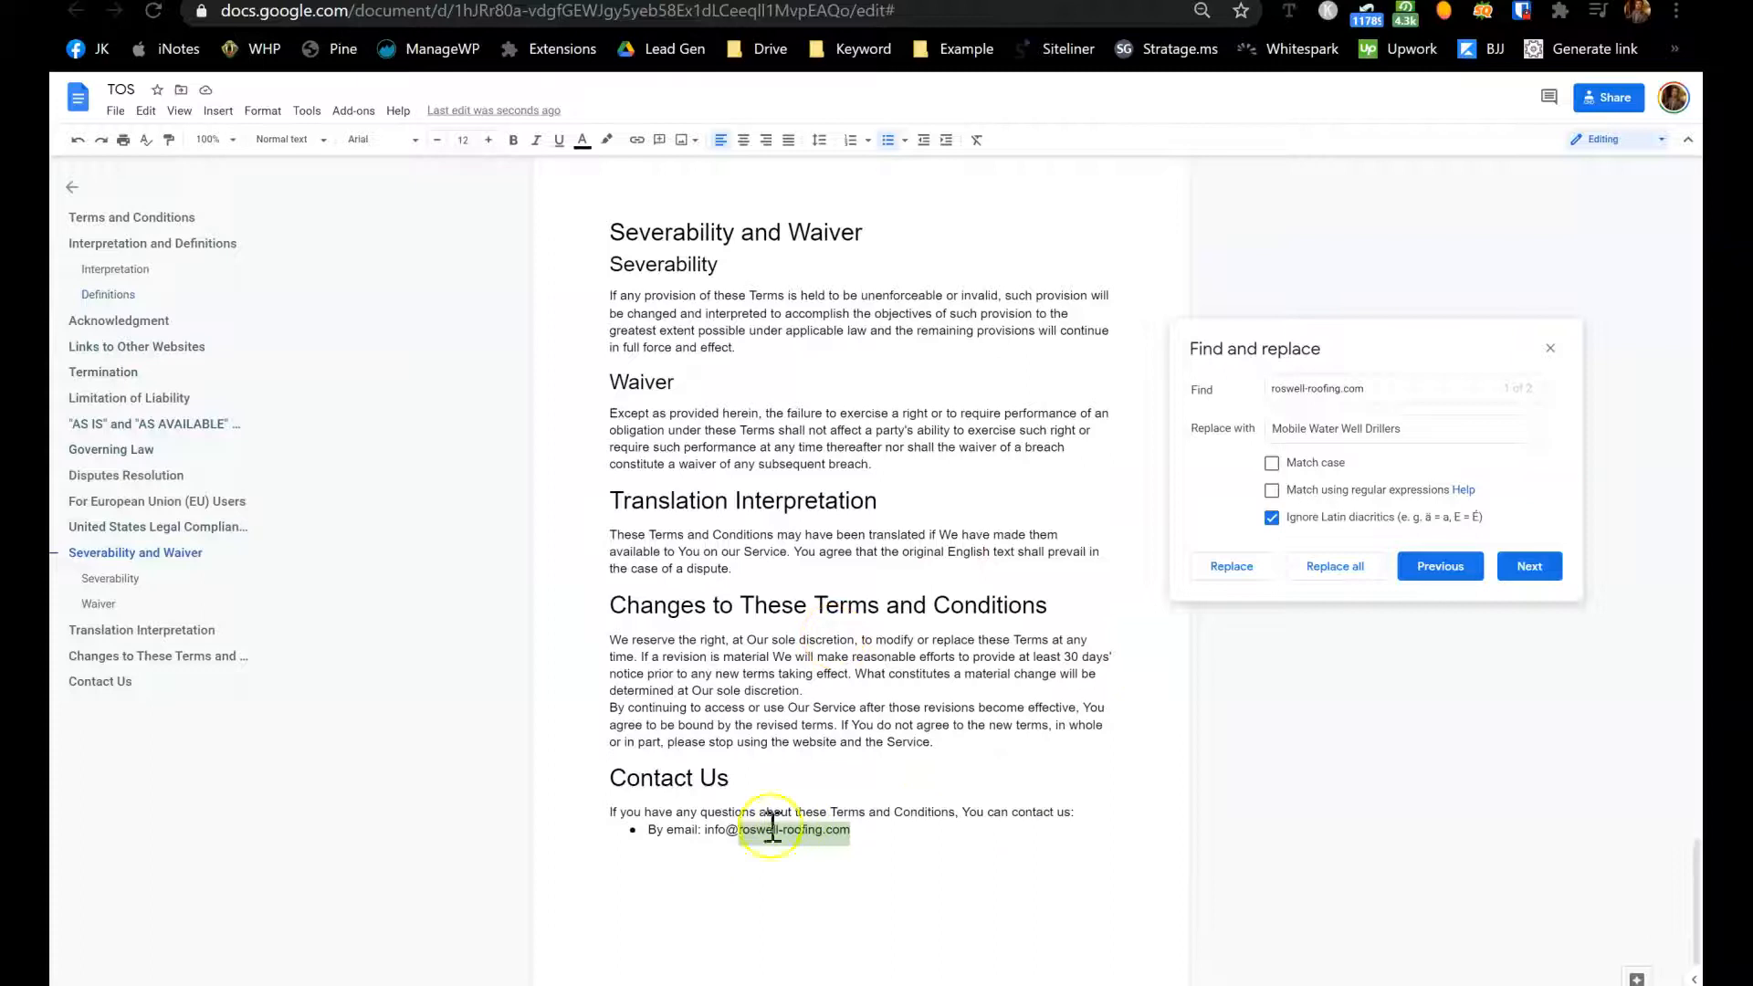
left_click_drag(741, 829, 845, 835)
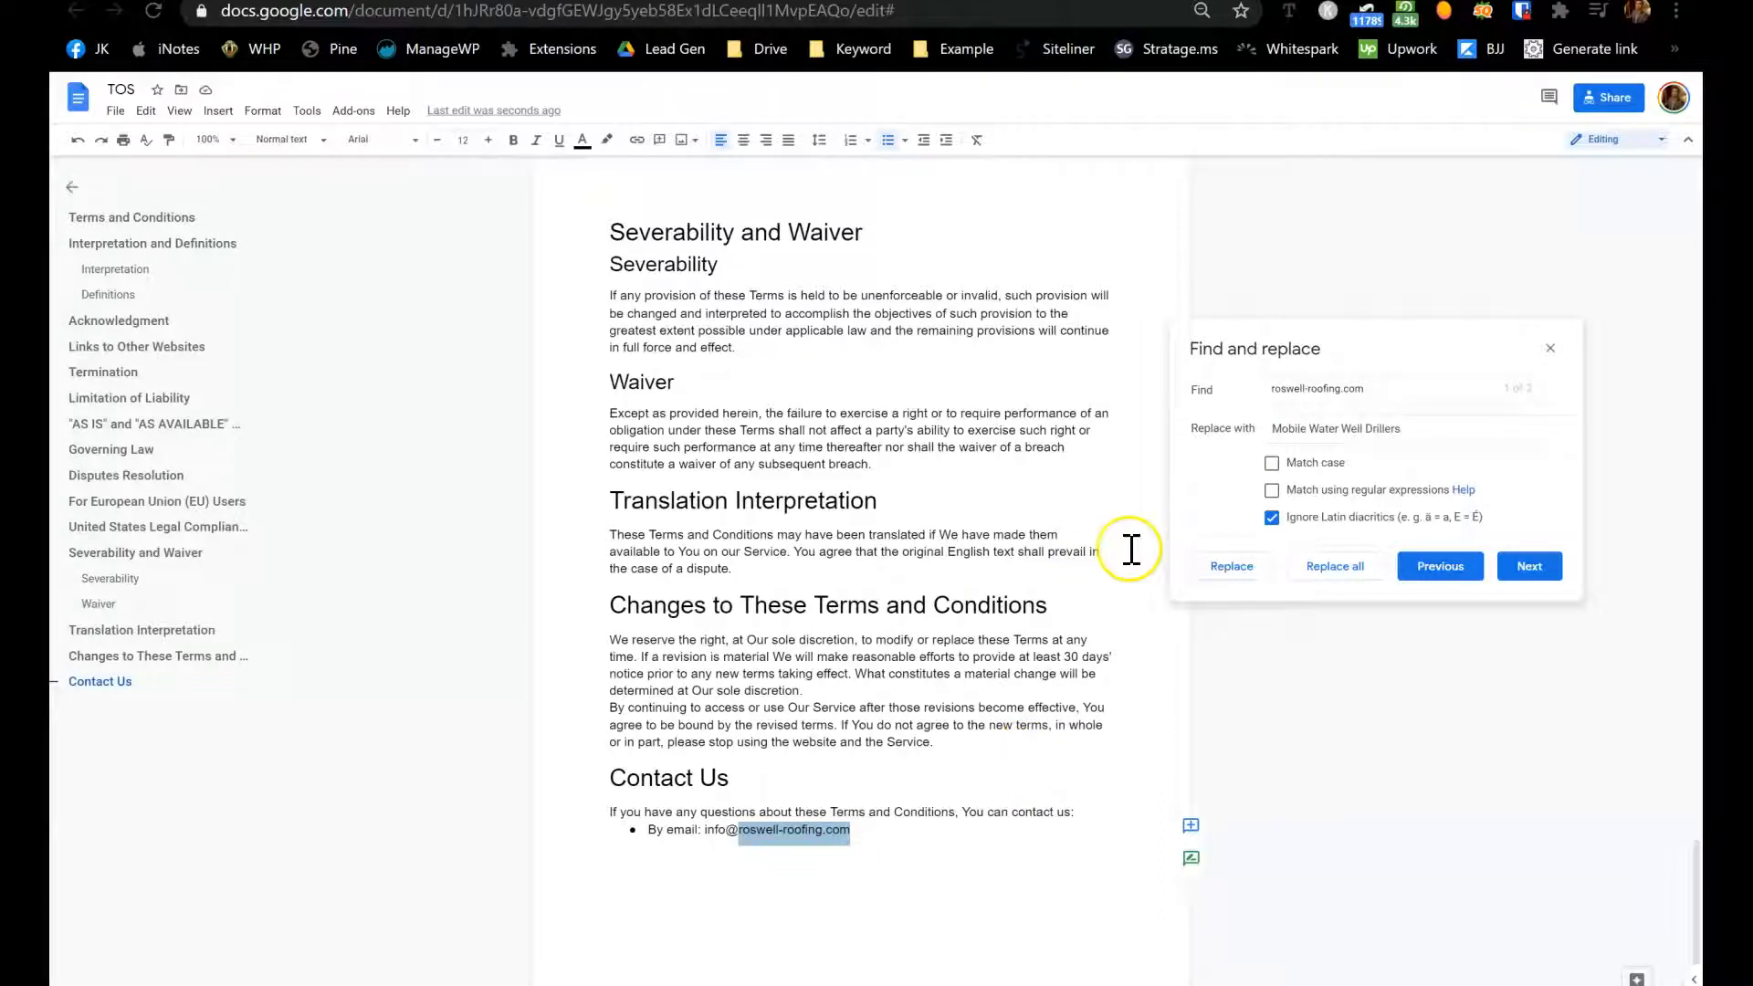
left_click_drag(1379, 389, 1275, 387)
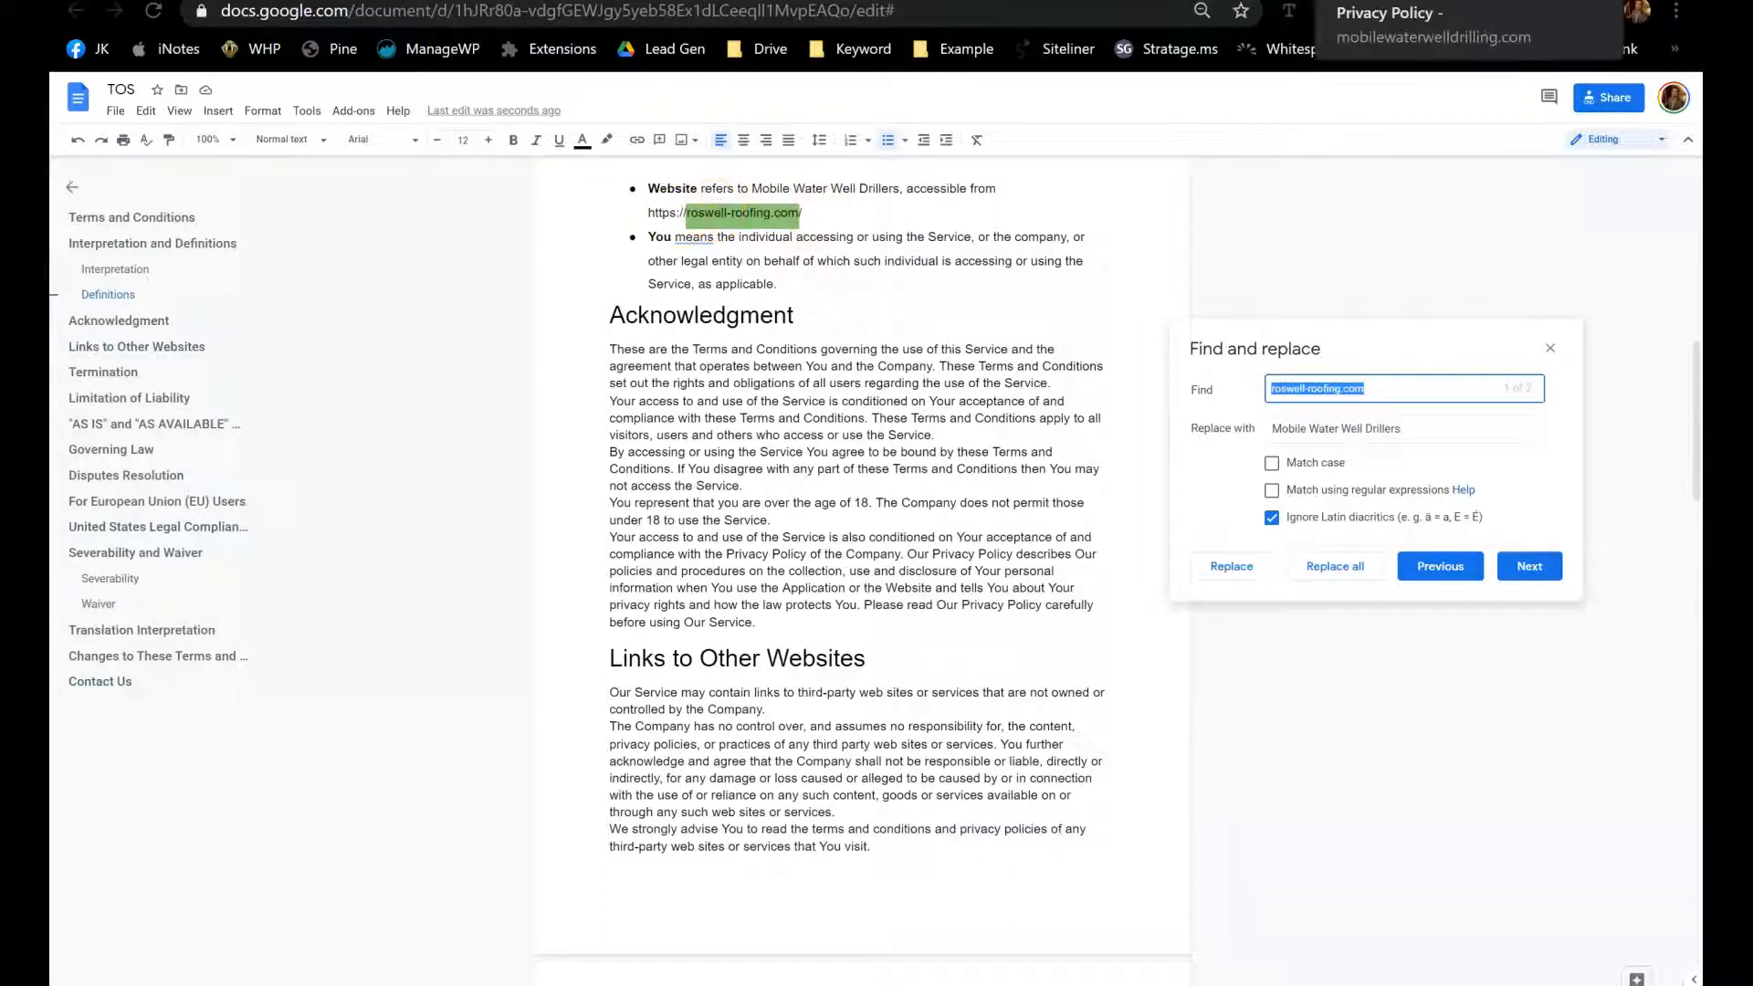
- Copy the domain mobilewaterwelldrilling.com from the address of the website's Privacy Policy page and return to the TOS document
left_click(1379, 1)
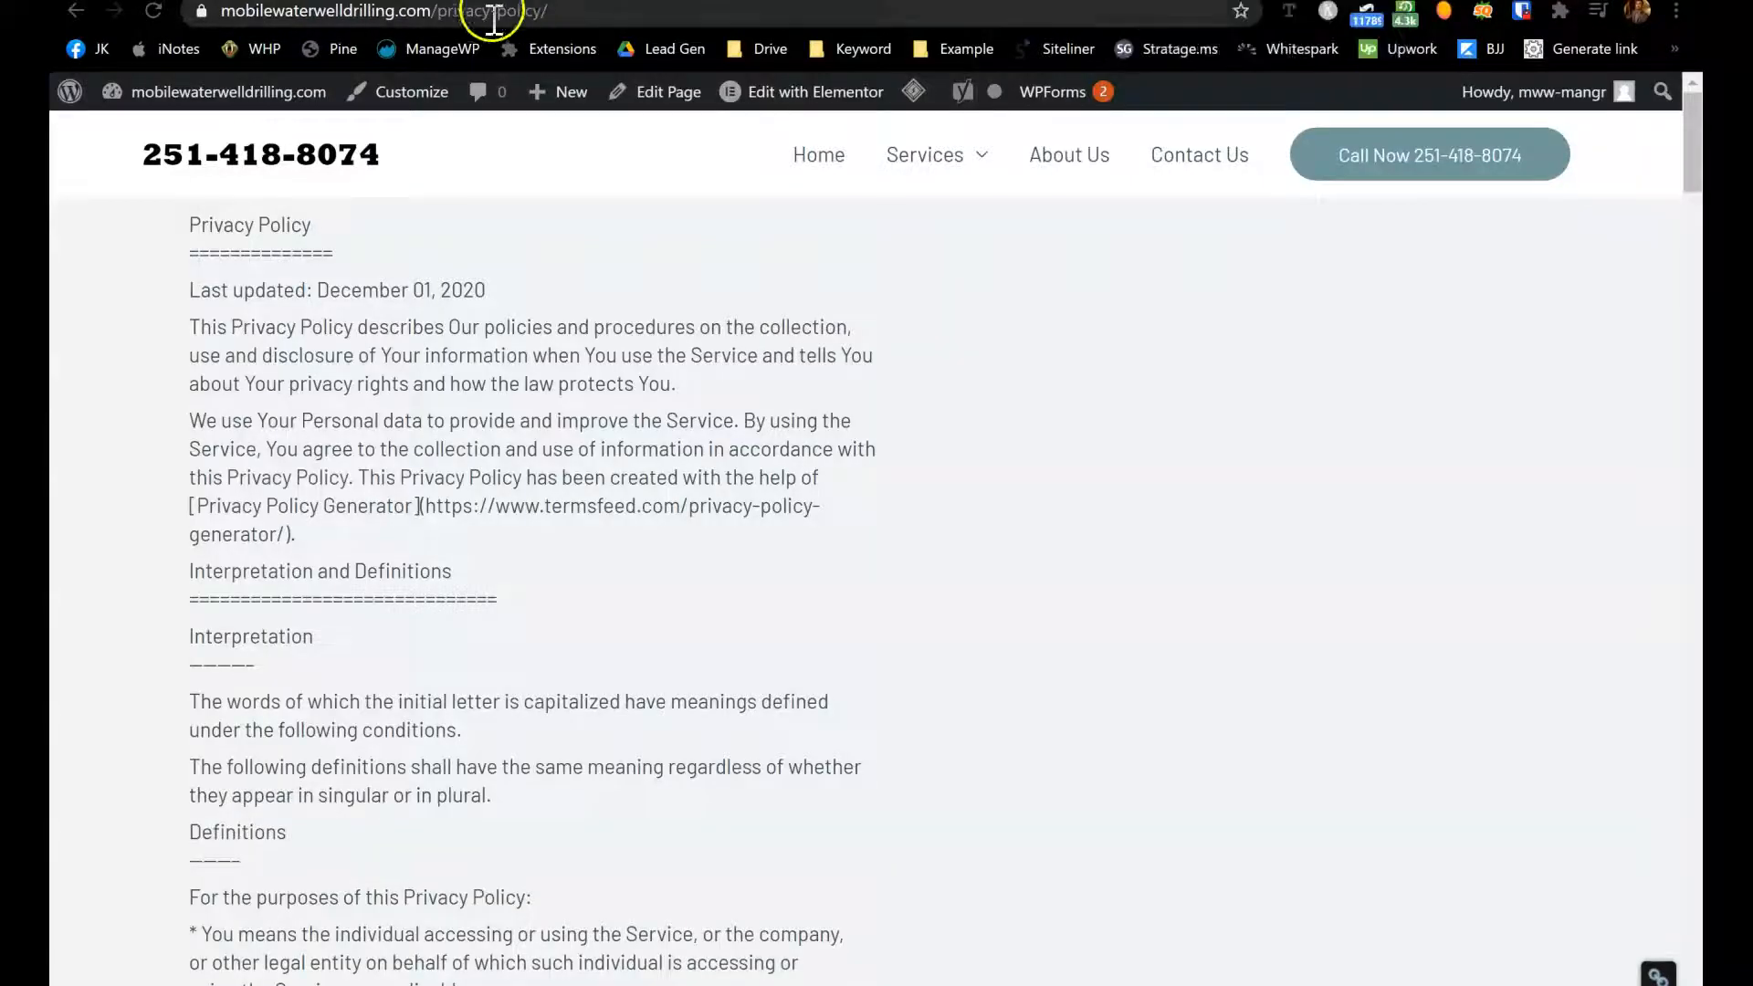
mouse_move(435, 18)
left_mouse_down()
mouse_move(230, 24)
mouse_move(453, 20)
left_mouse_up()
left_click(285, 23)
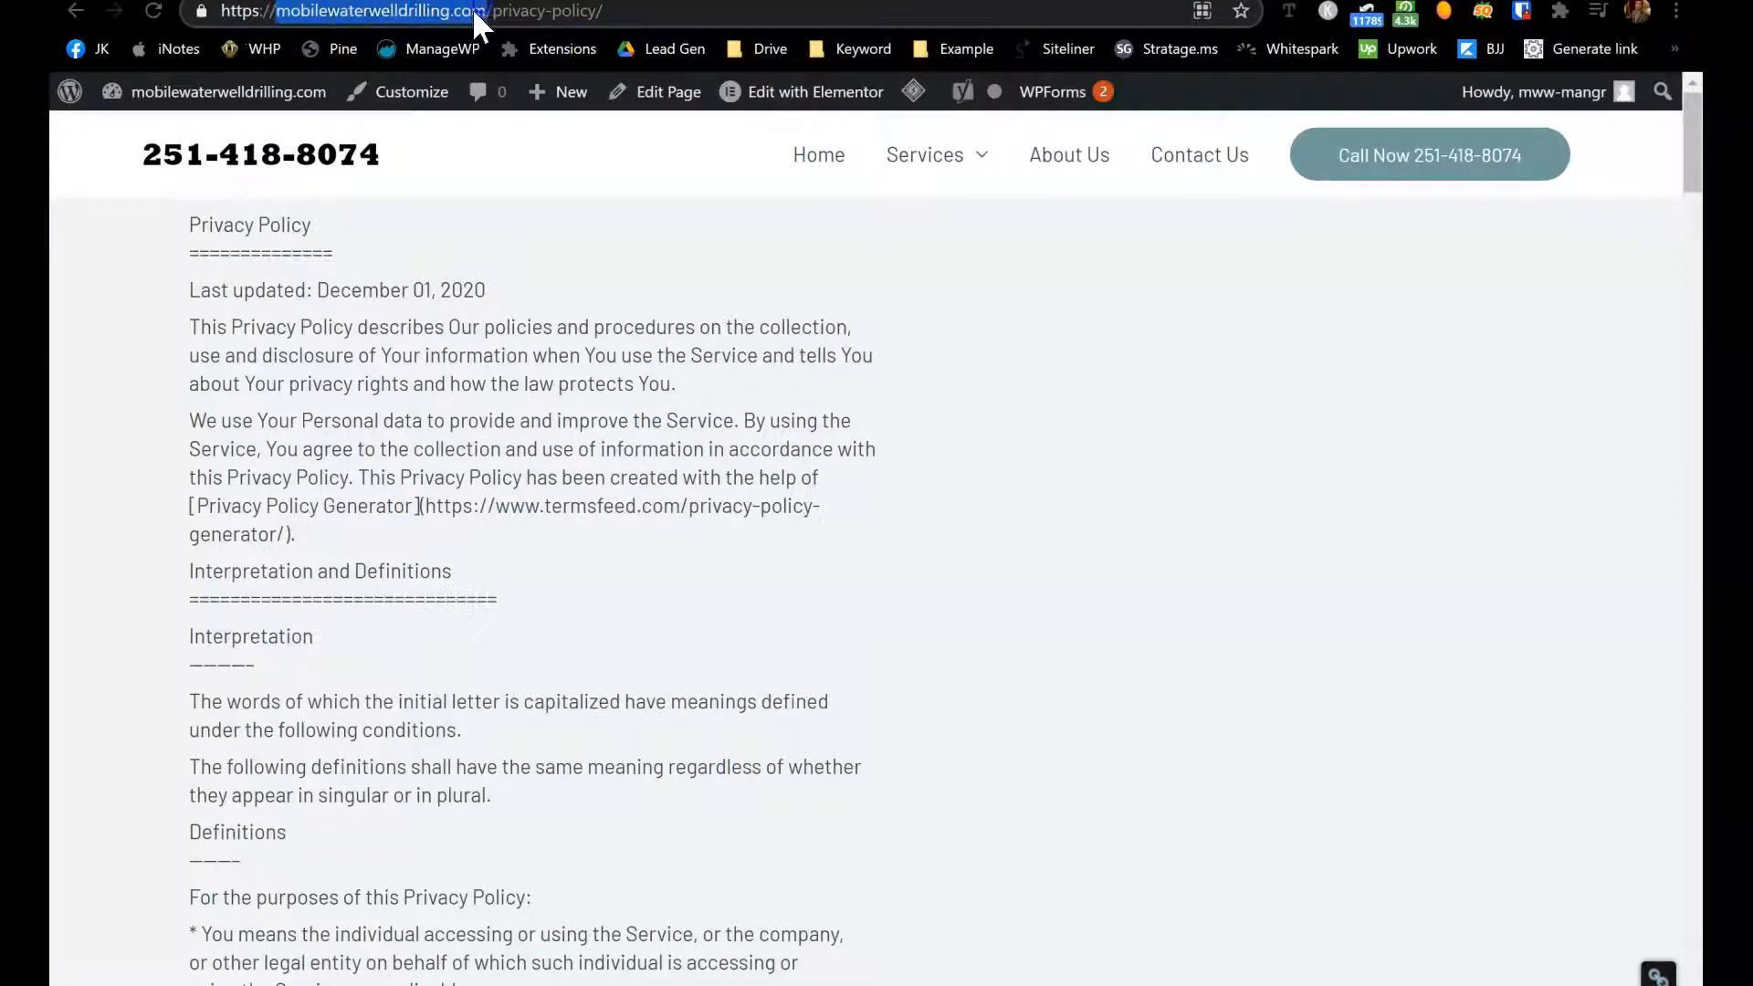
right_click(471, 7)
left_click(534, 136)
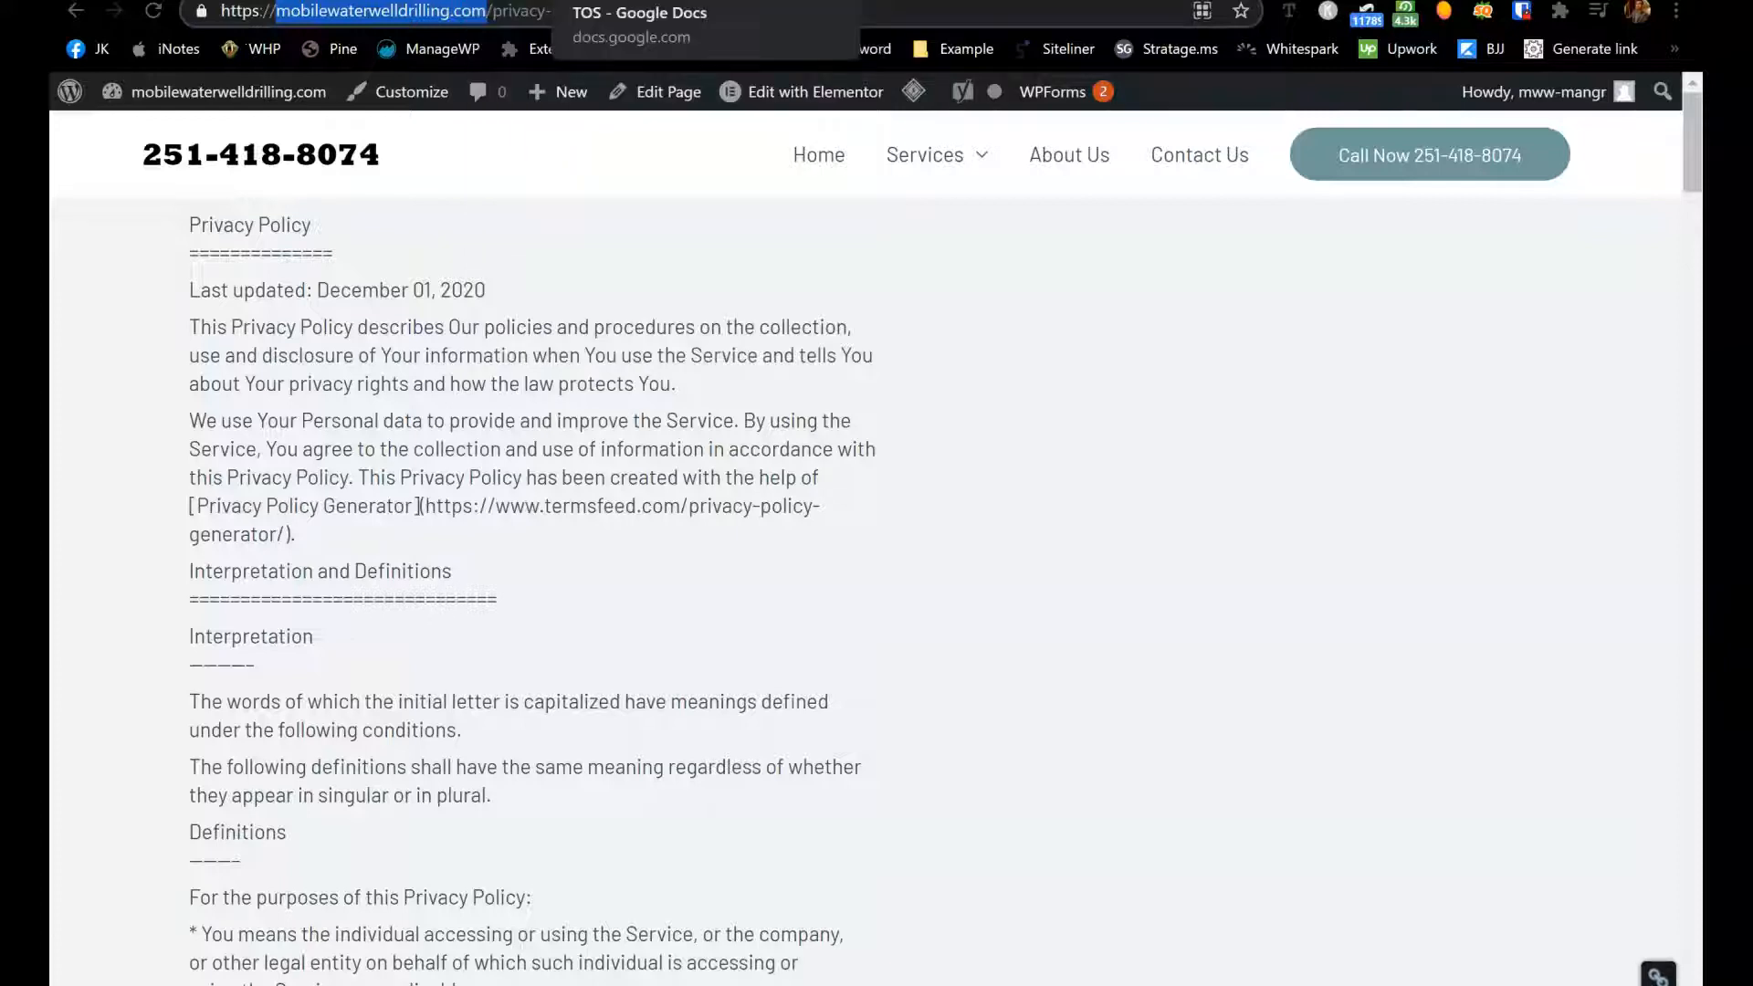
left_click(598, 1)
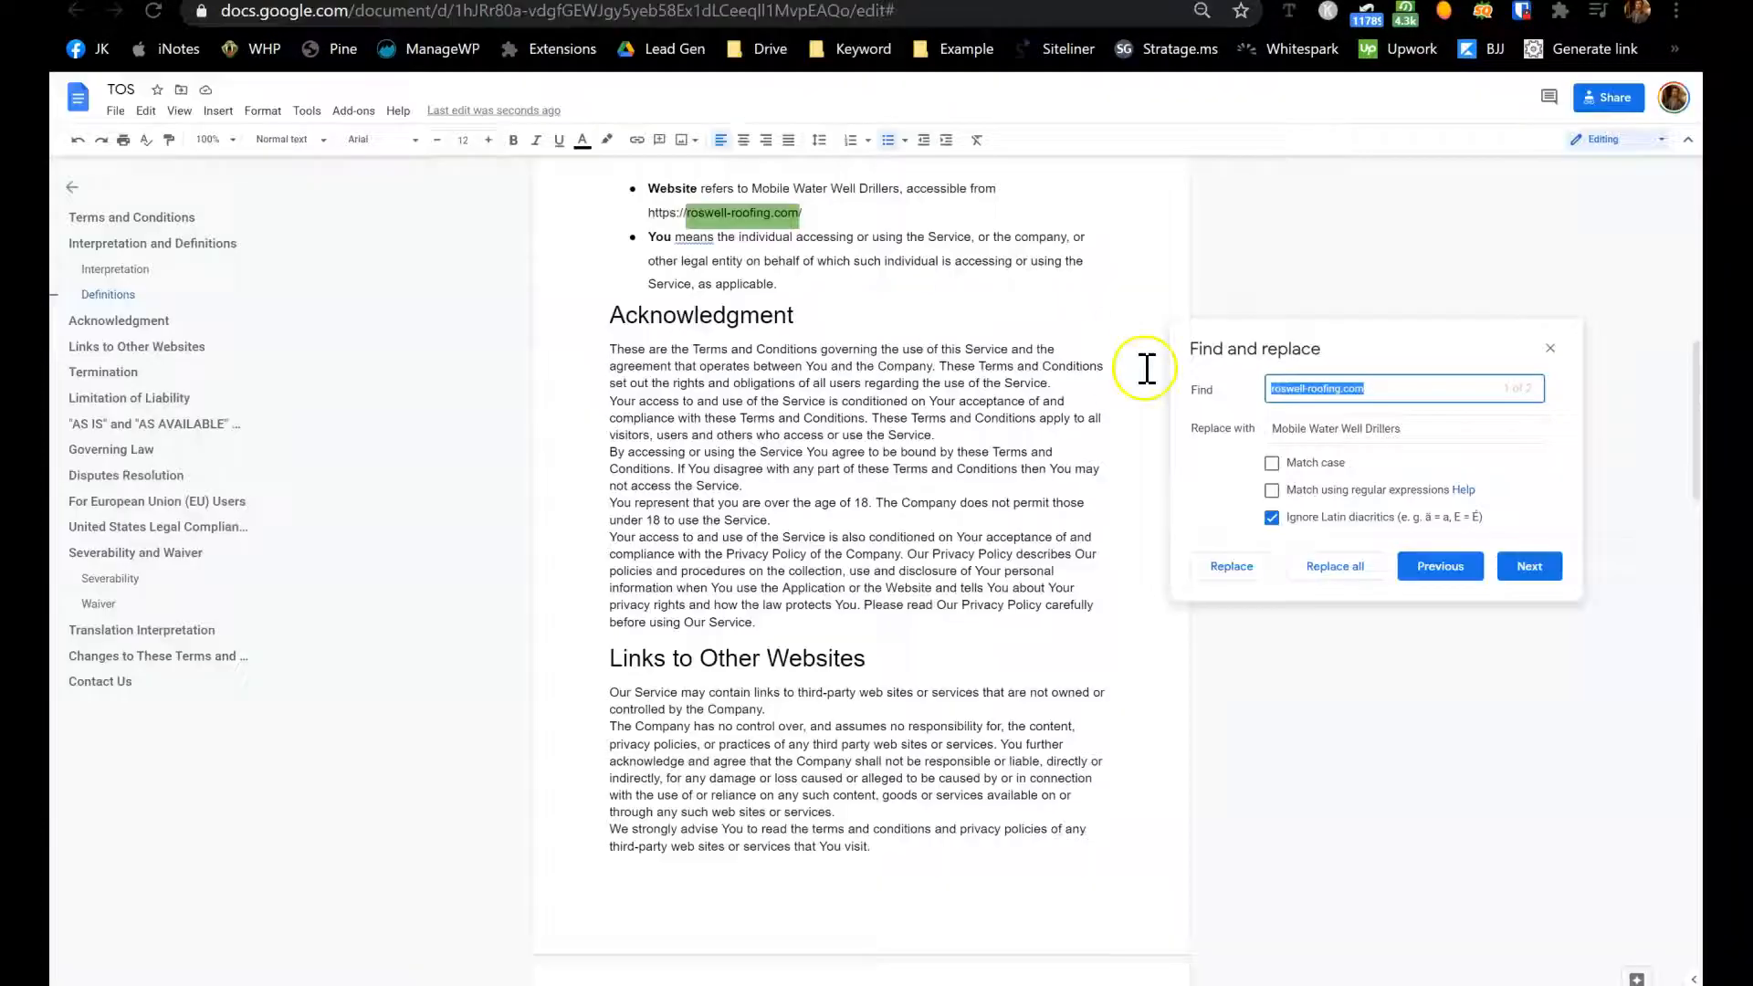
- Replace all occurrences of roswell-roofing.com with mobilewaterwelldrilling.com and check the Contact Us email line
left_click(1354, 427)
key("ctrl+a")
key("ctrl+v")
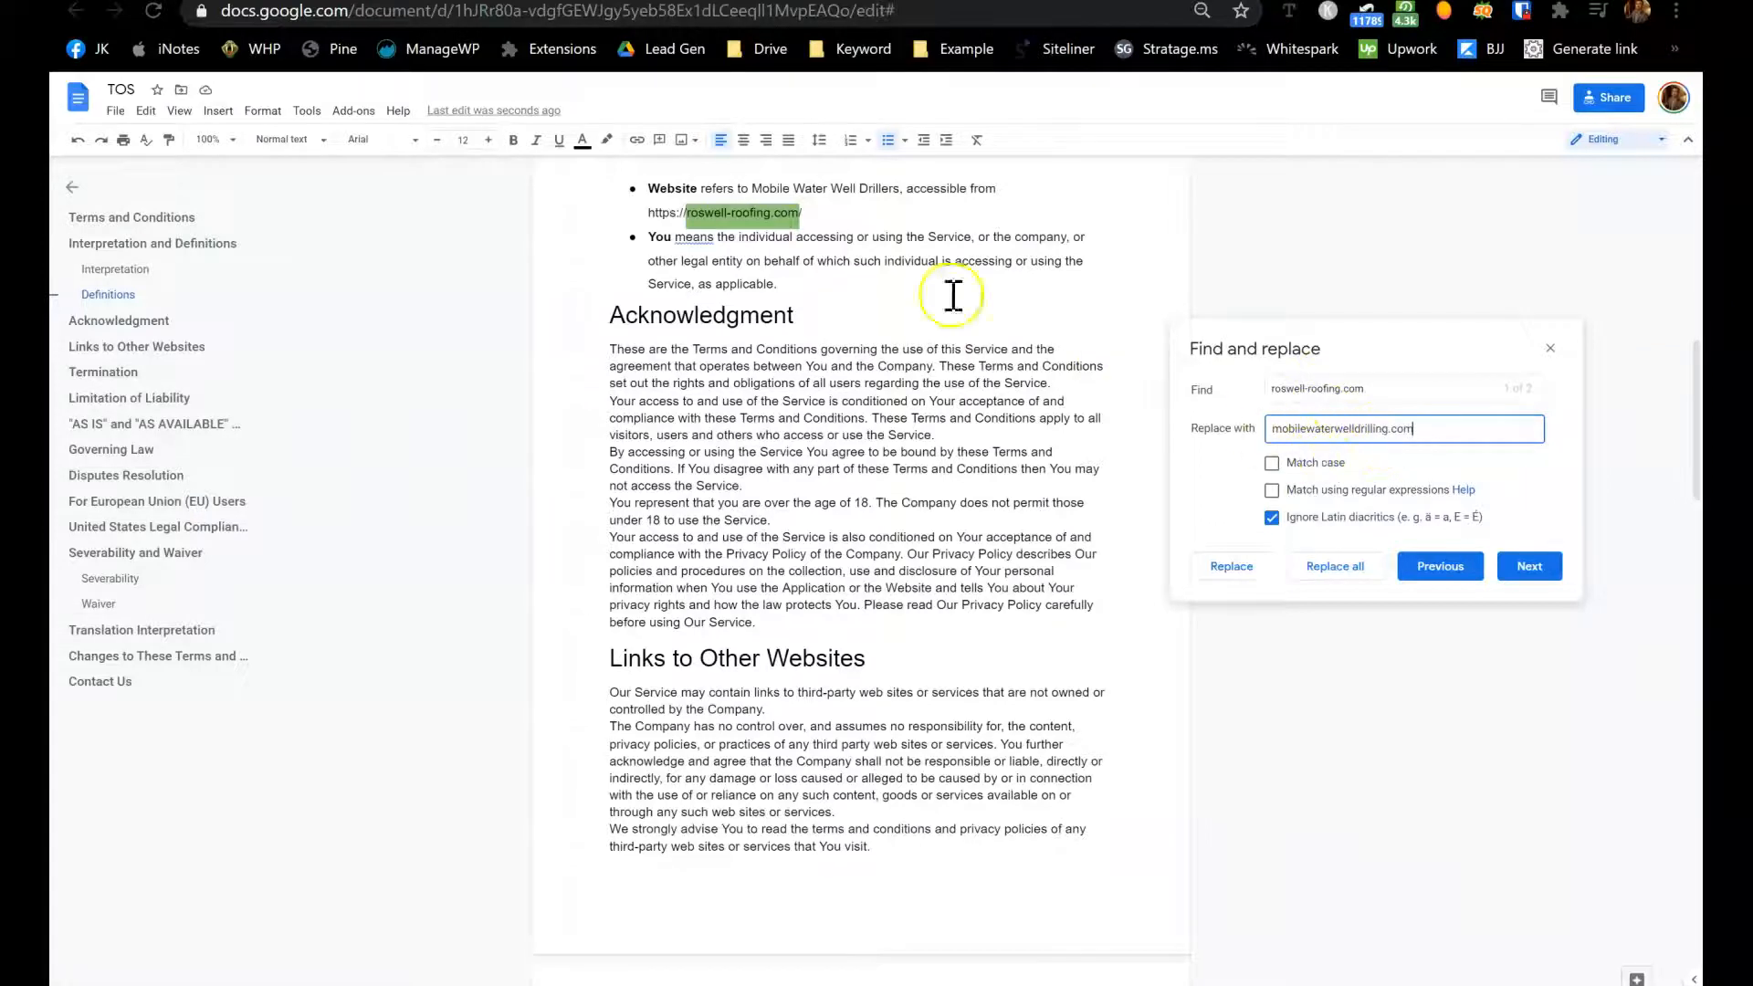
left_click(1323, 567)
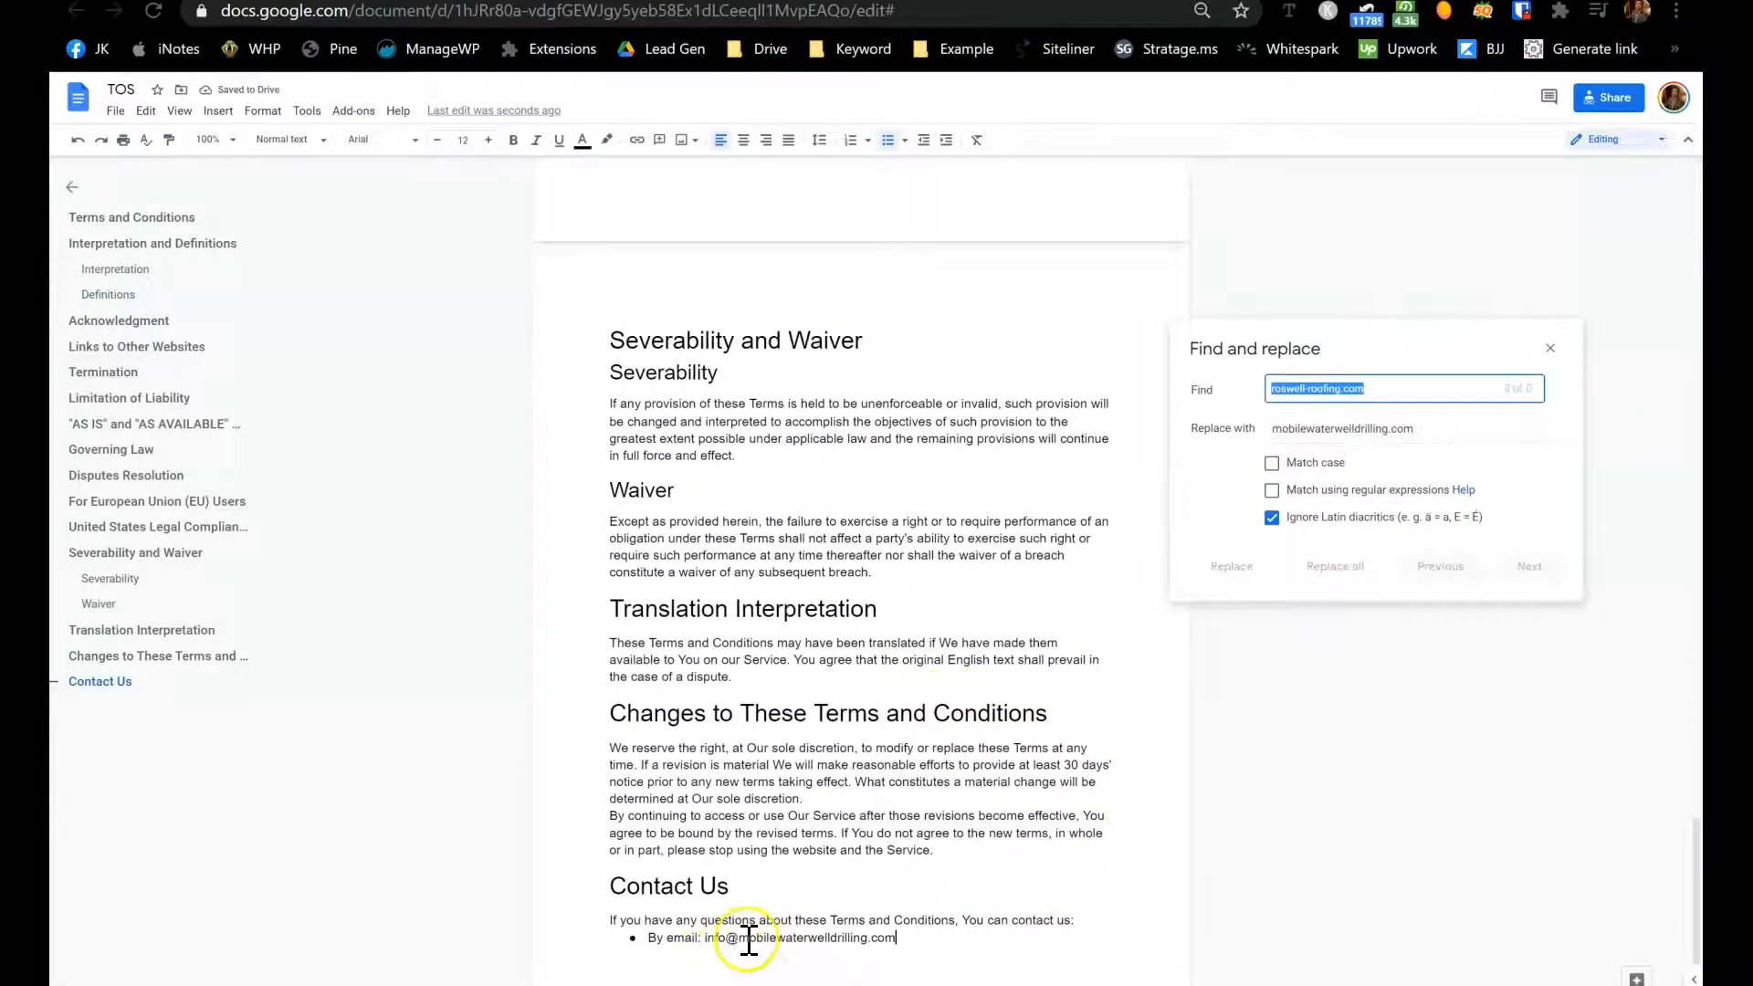
left_click_drag(748, 941, 865, 936)
left_click(874, 945)
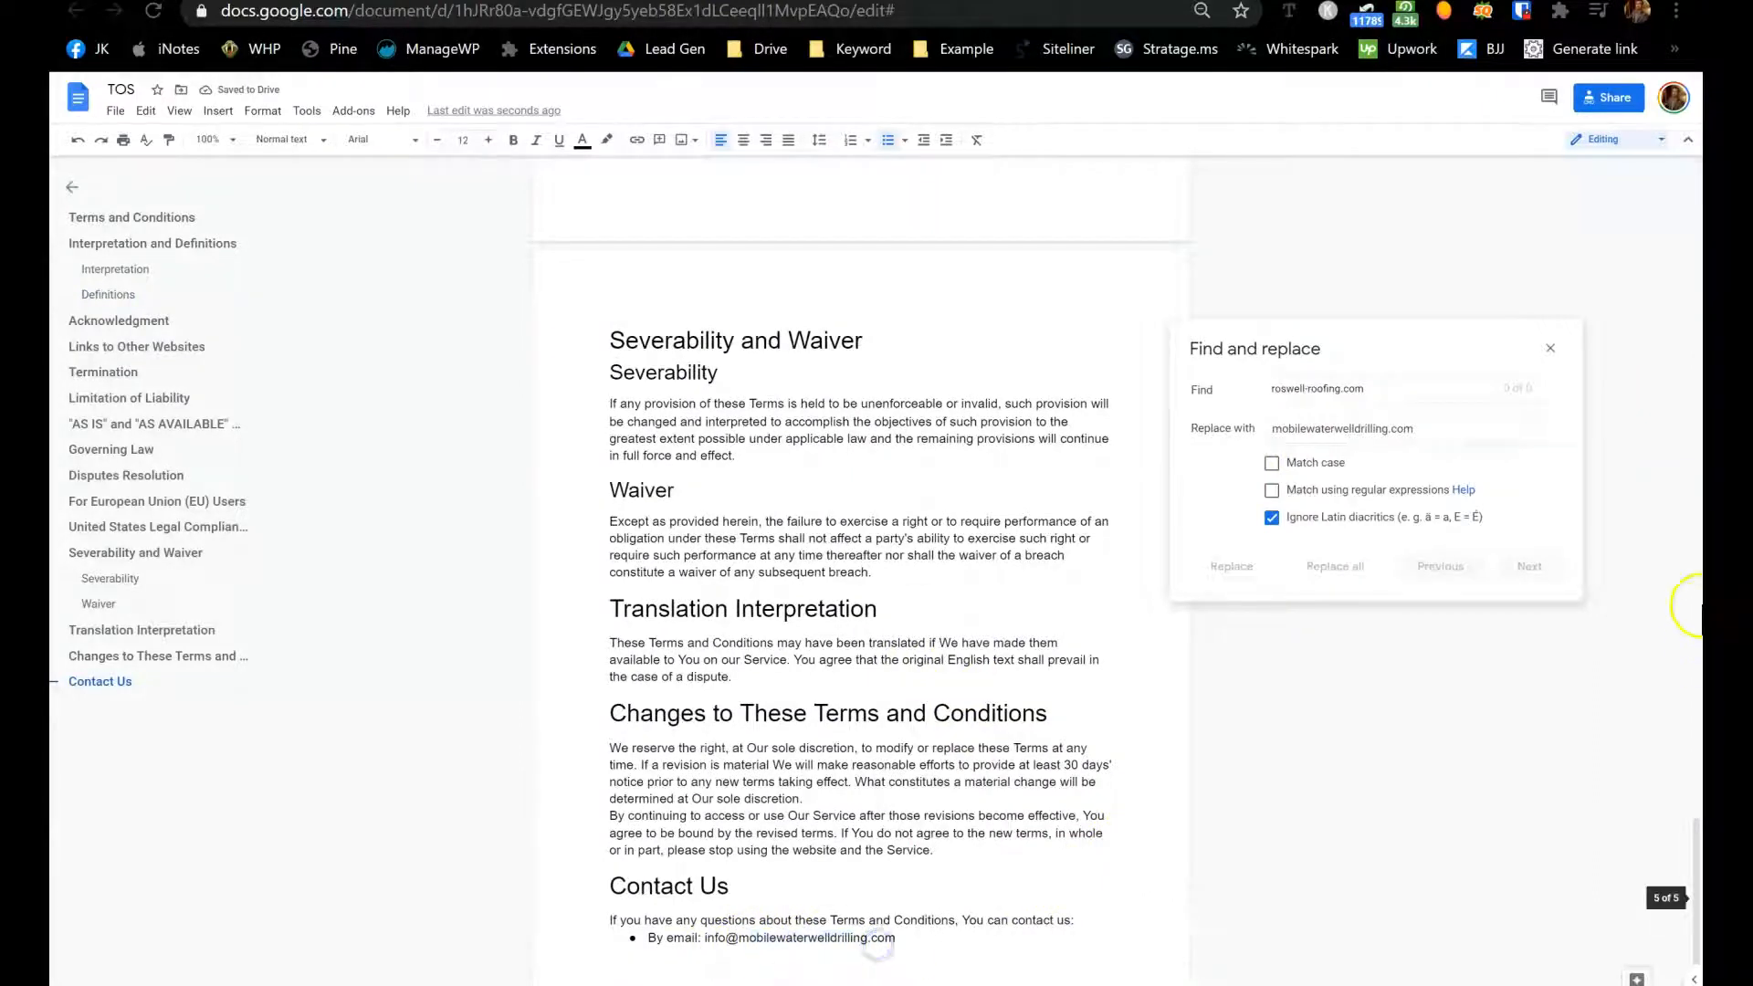
left_click_drag(1698, 840, 1696, 639)
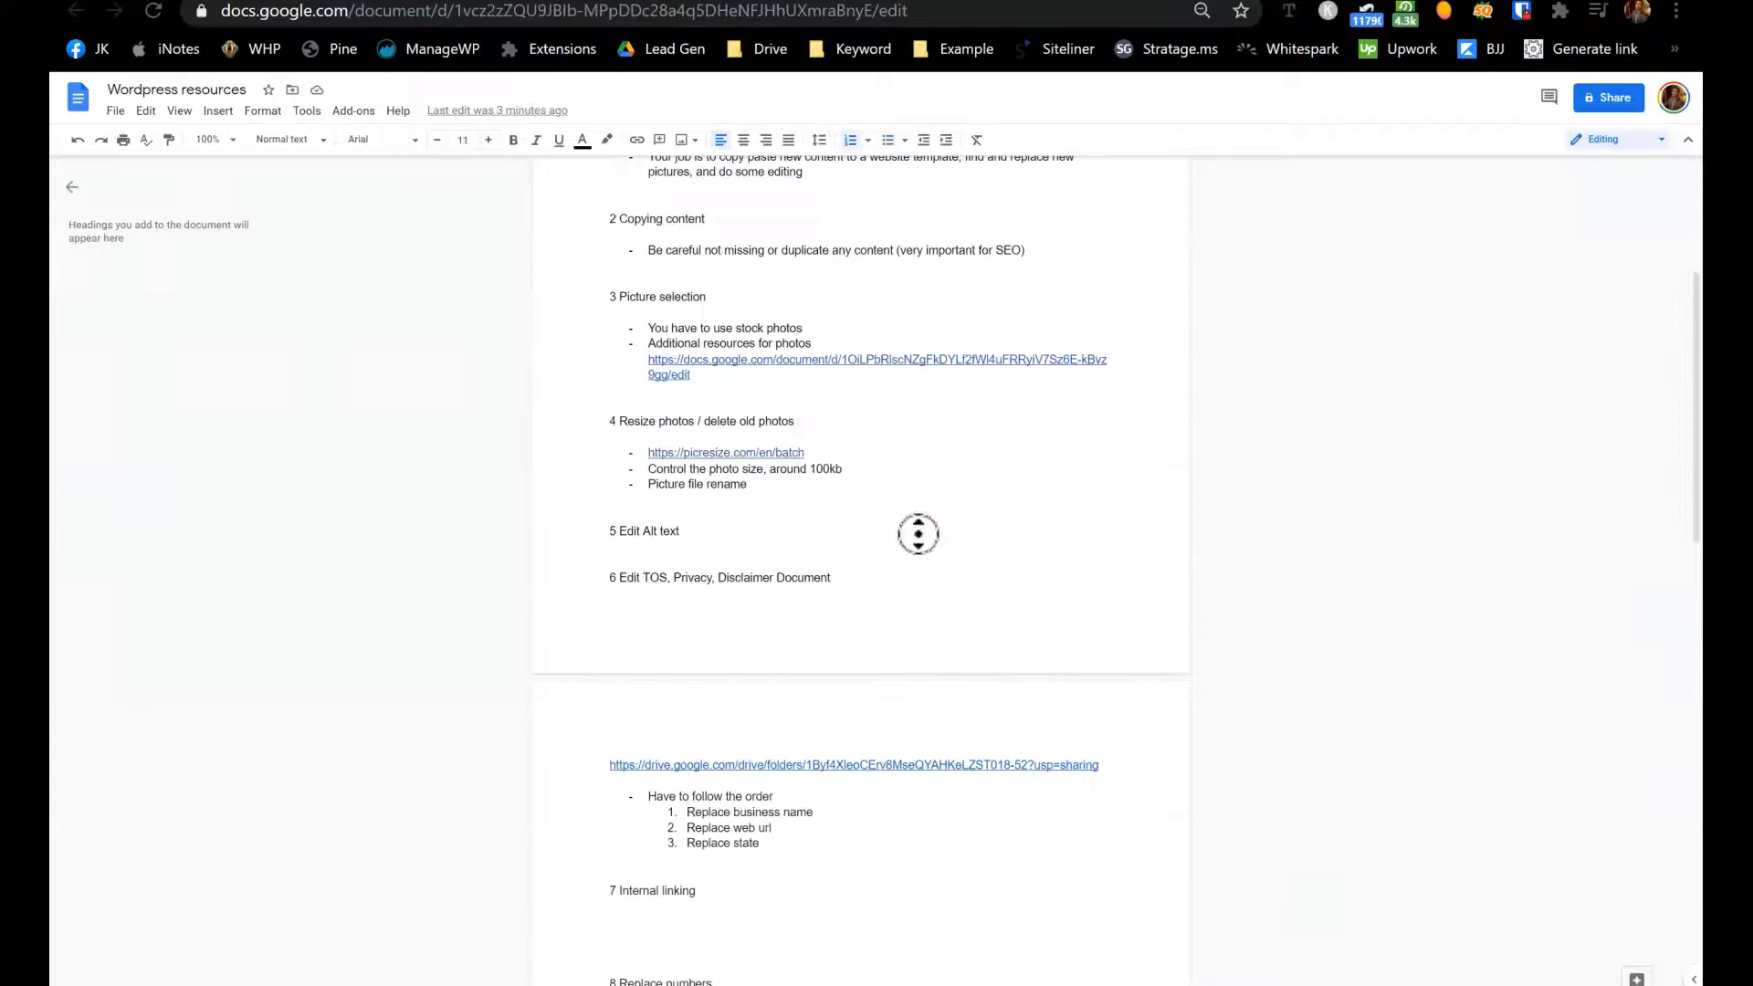
- Review the ordered list under Have to follow the order in the Wordpress resources document, focusing on the Replace state item
scroll(908, 617, "down", 1)
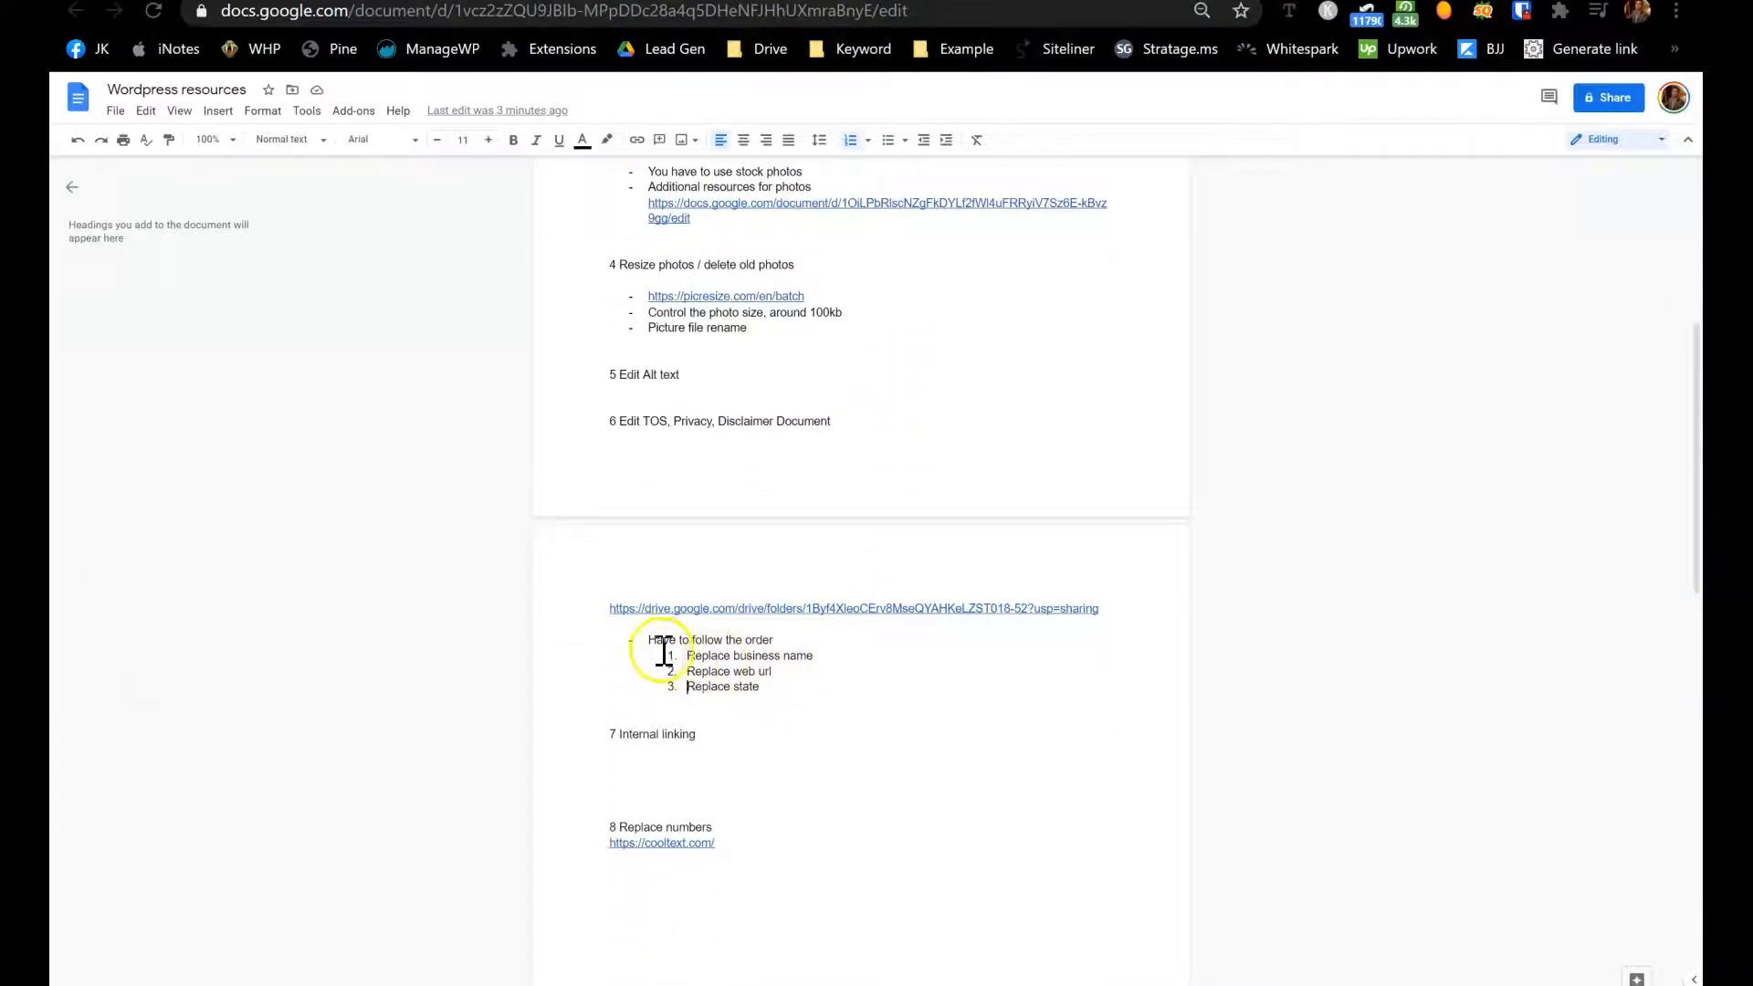
left_click_drag(655, 640, 783, 656)
left_click(731, 688)
left_click_drag(687, 689, 725, 691)
left_click(773, 690)
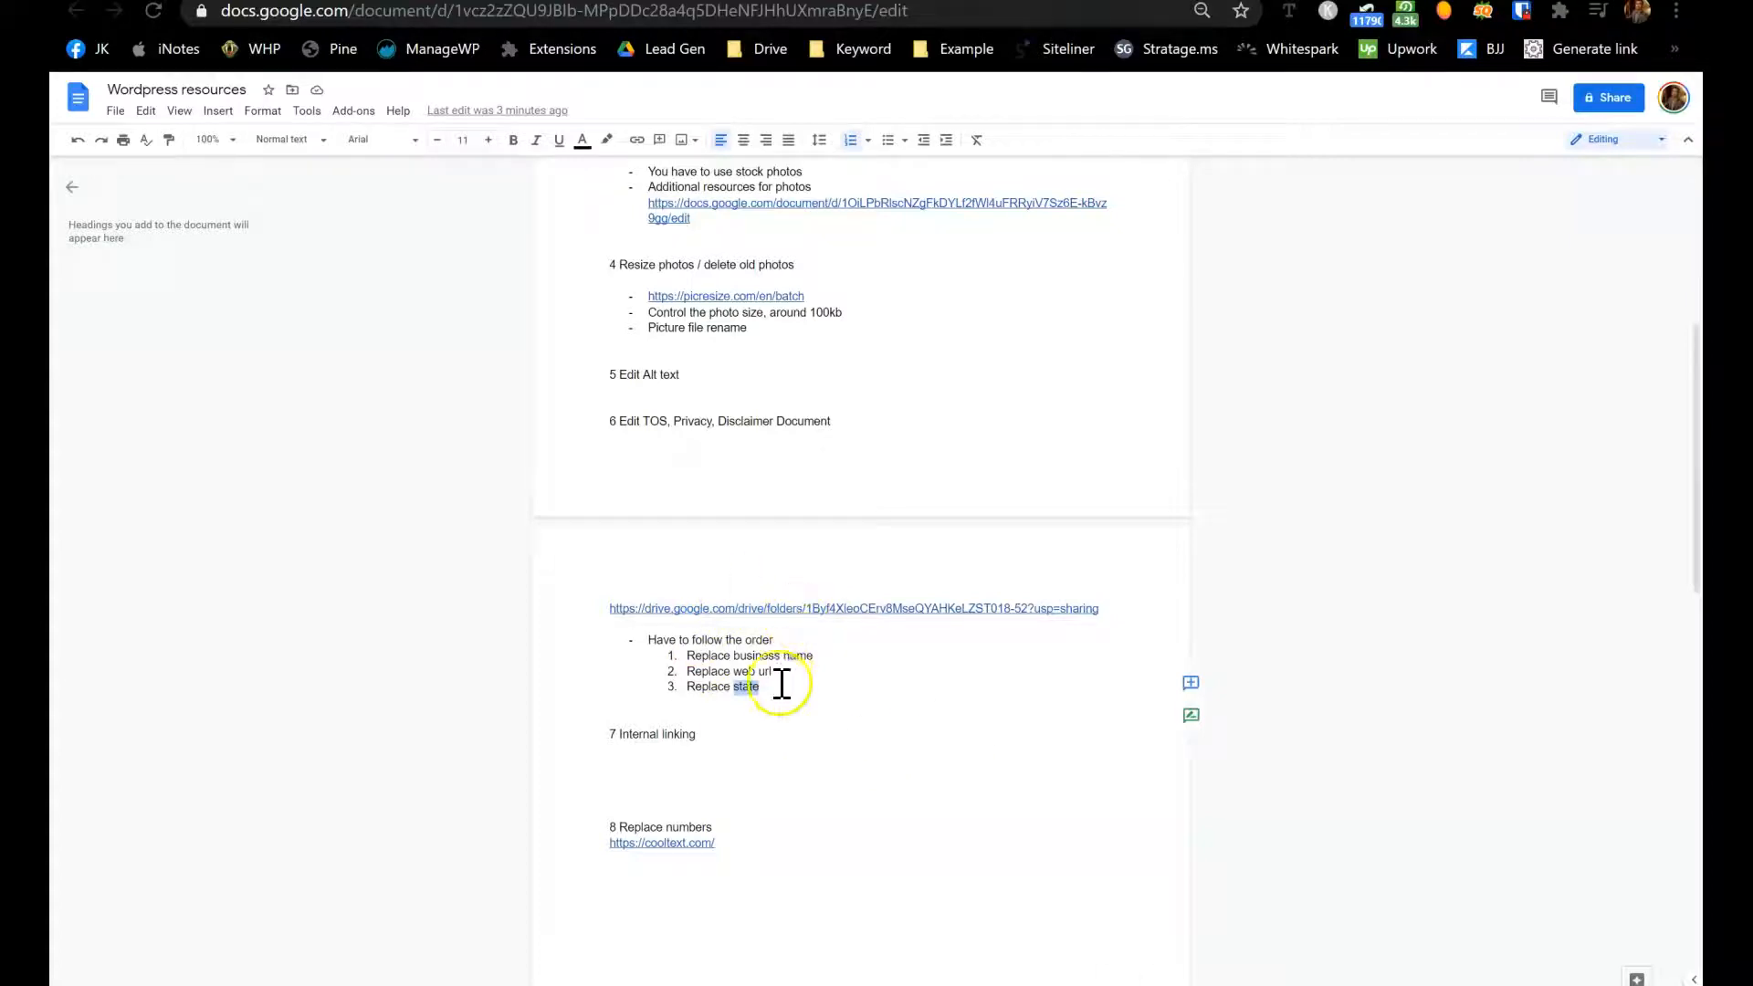
- Add the example line "bakersfield ,ca" below the Replace state item and cut it out again
left_click(766, 708)
key("Return")
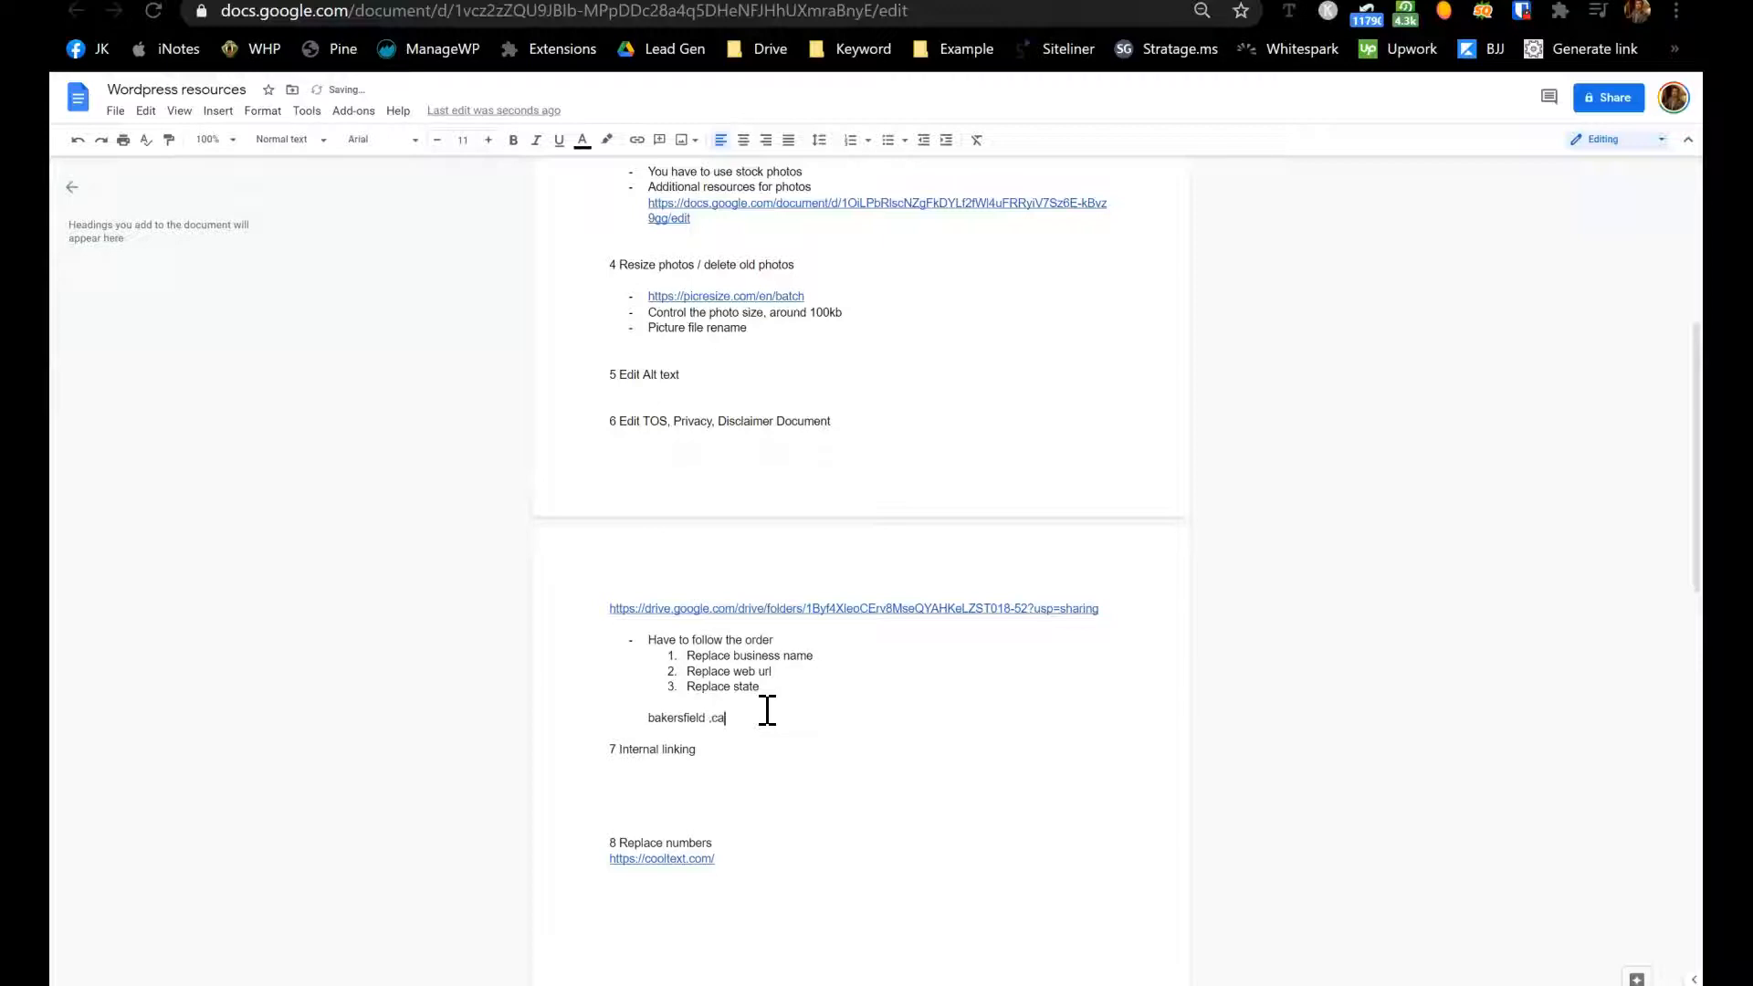
triple_click(720, 719)
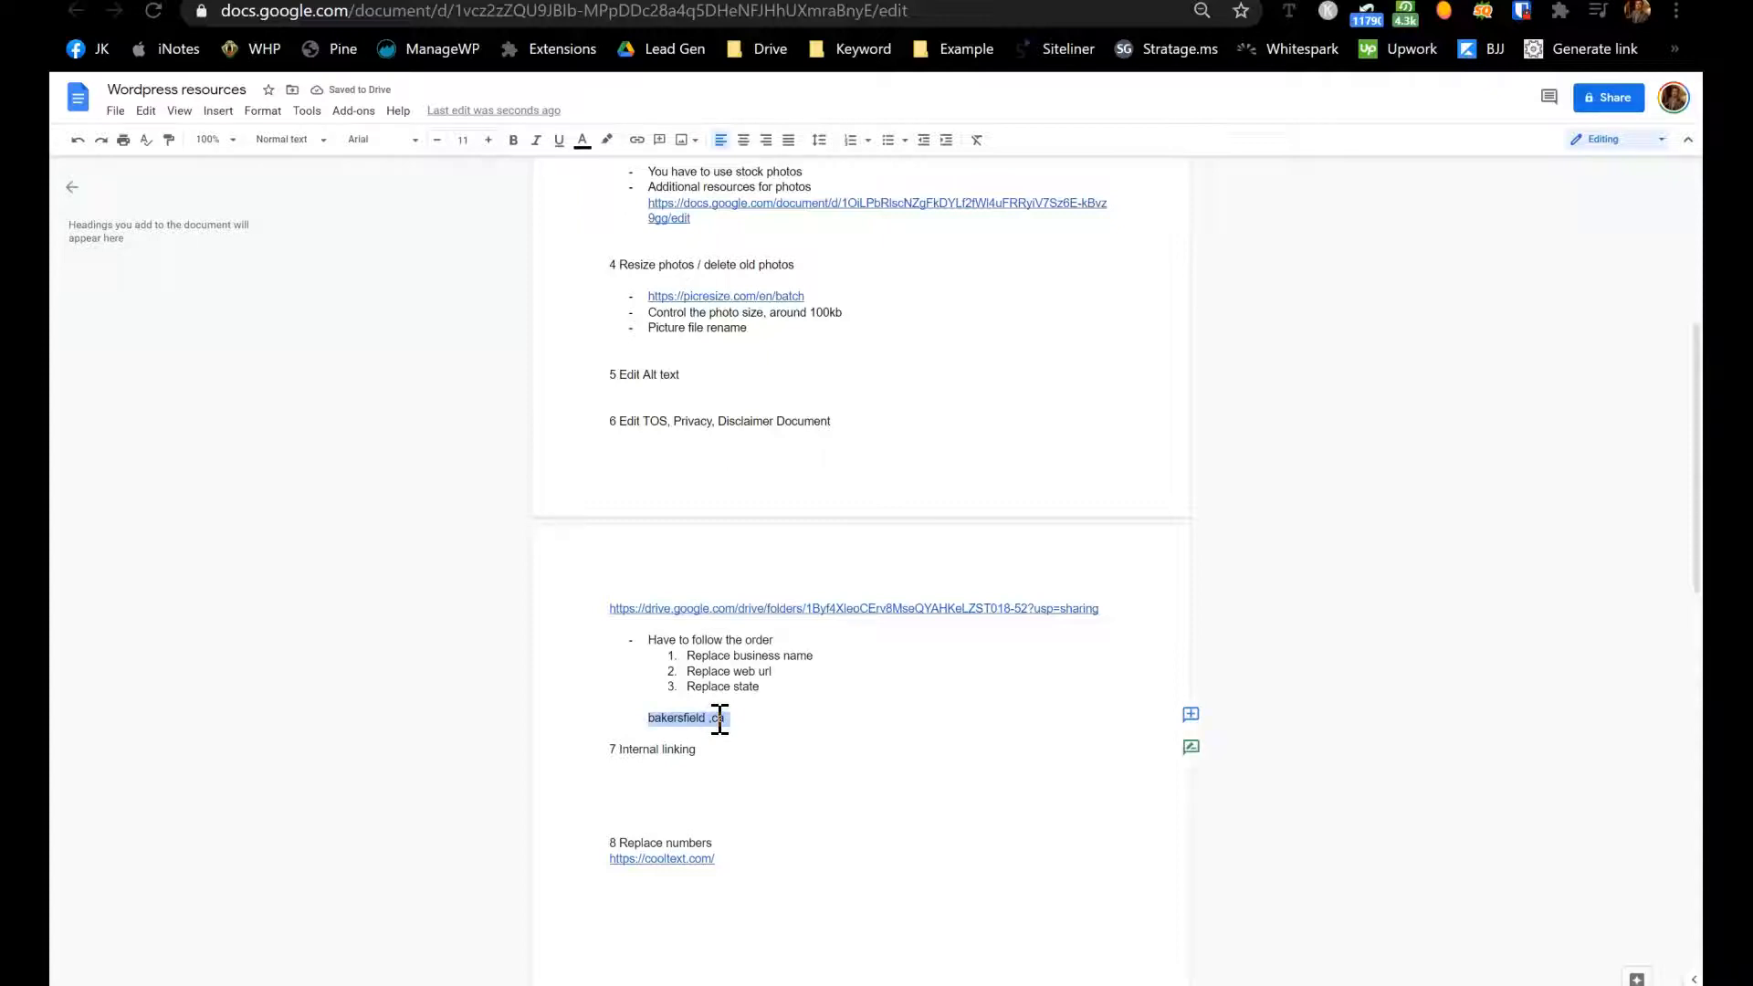
key("ctrl+x")
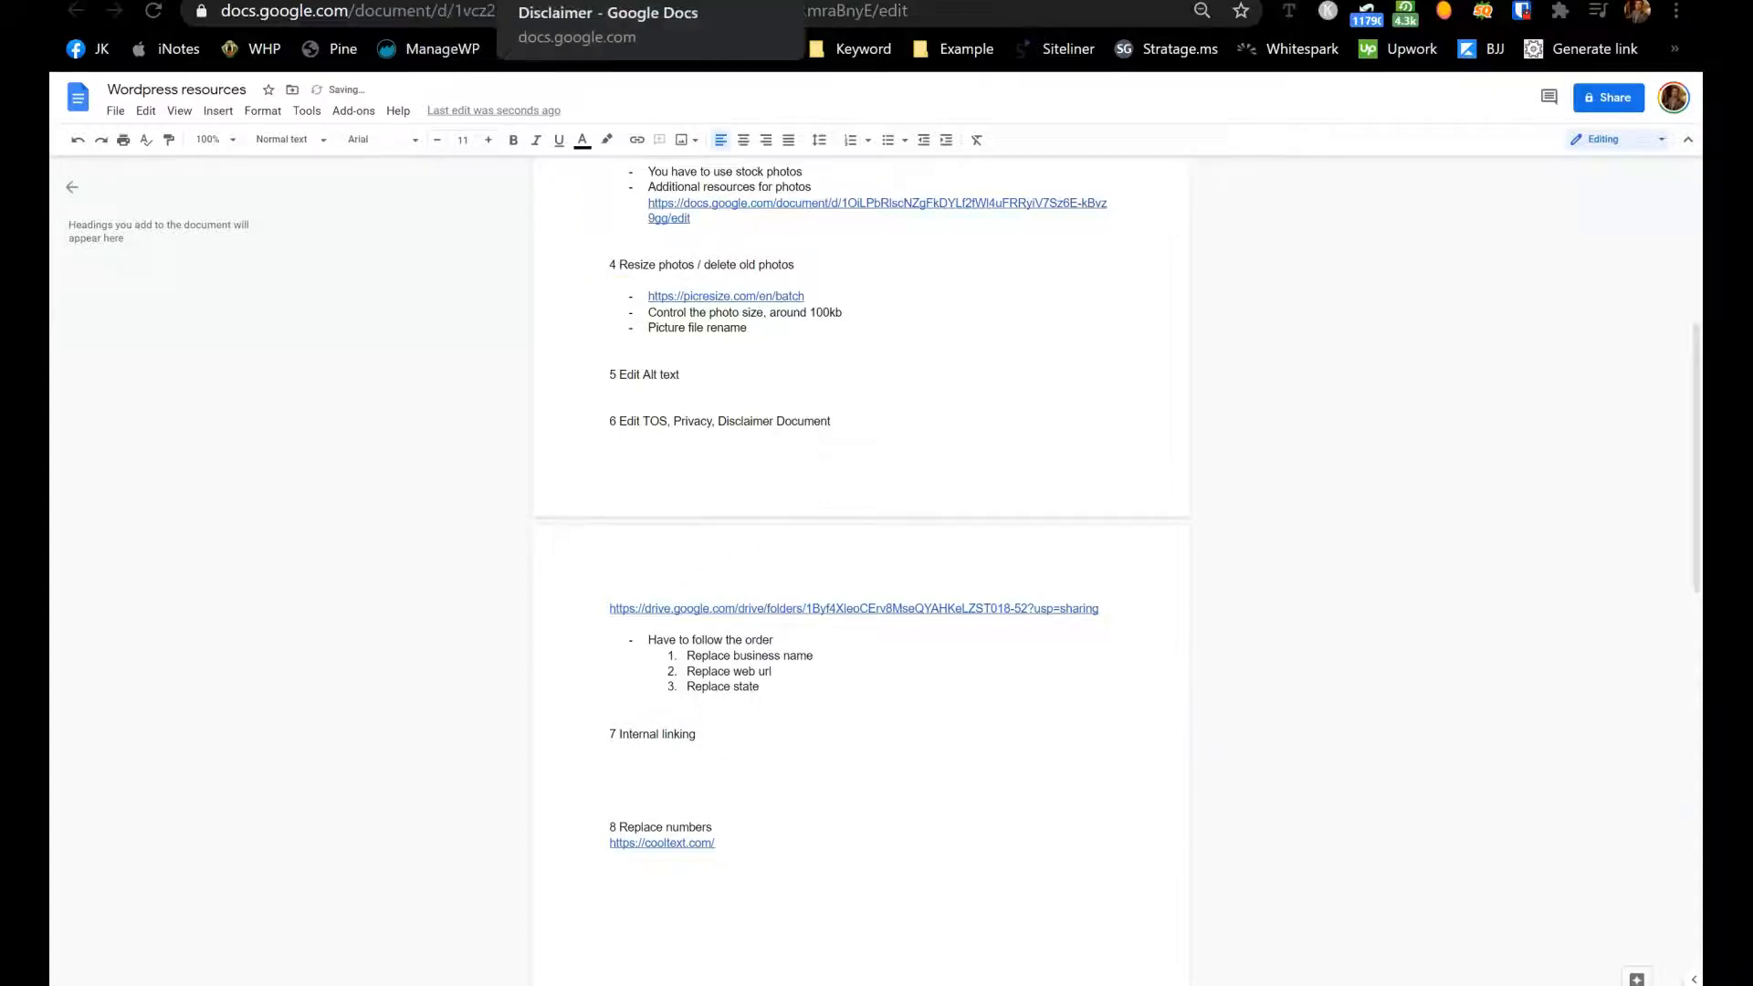
- Check the Disclaimer document's definitions for a state name, and go to the Country entry in the TOS document
left_click(547, 0)
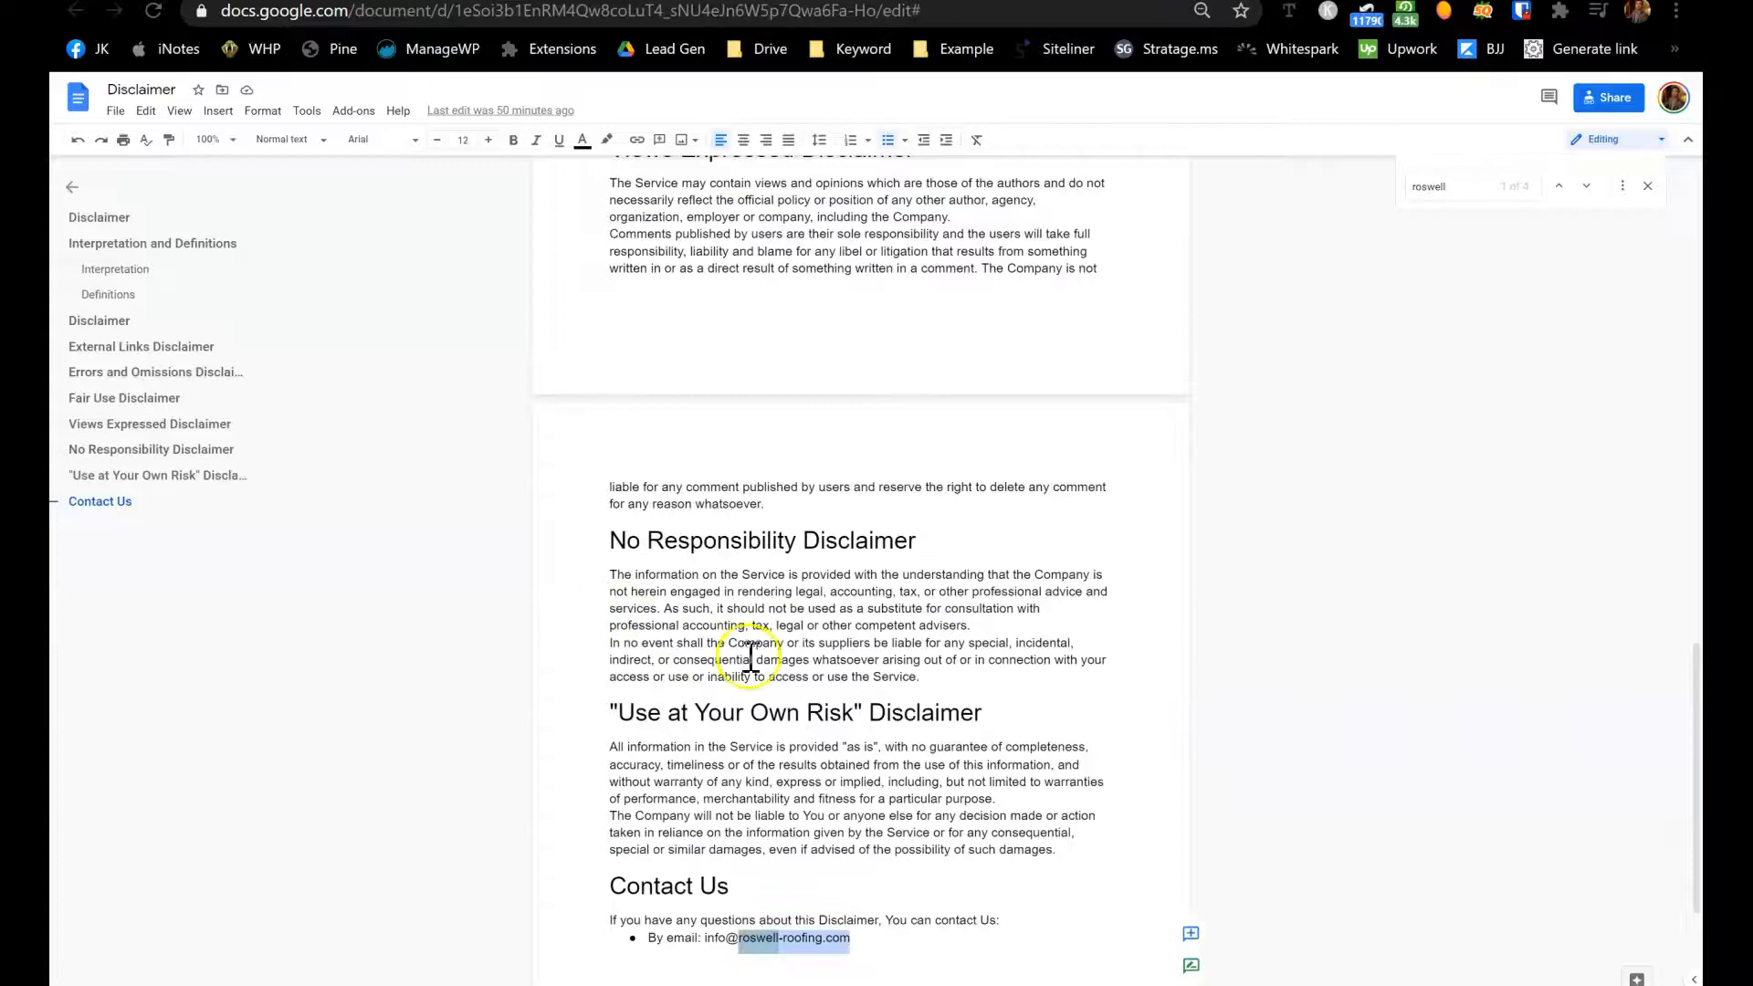
scroll(809, 491, "up", 16)
middle_click(820, 341)
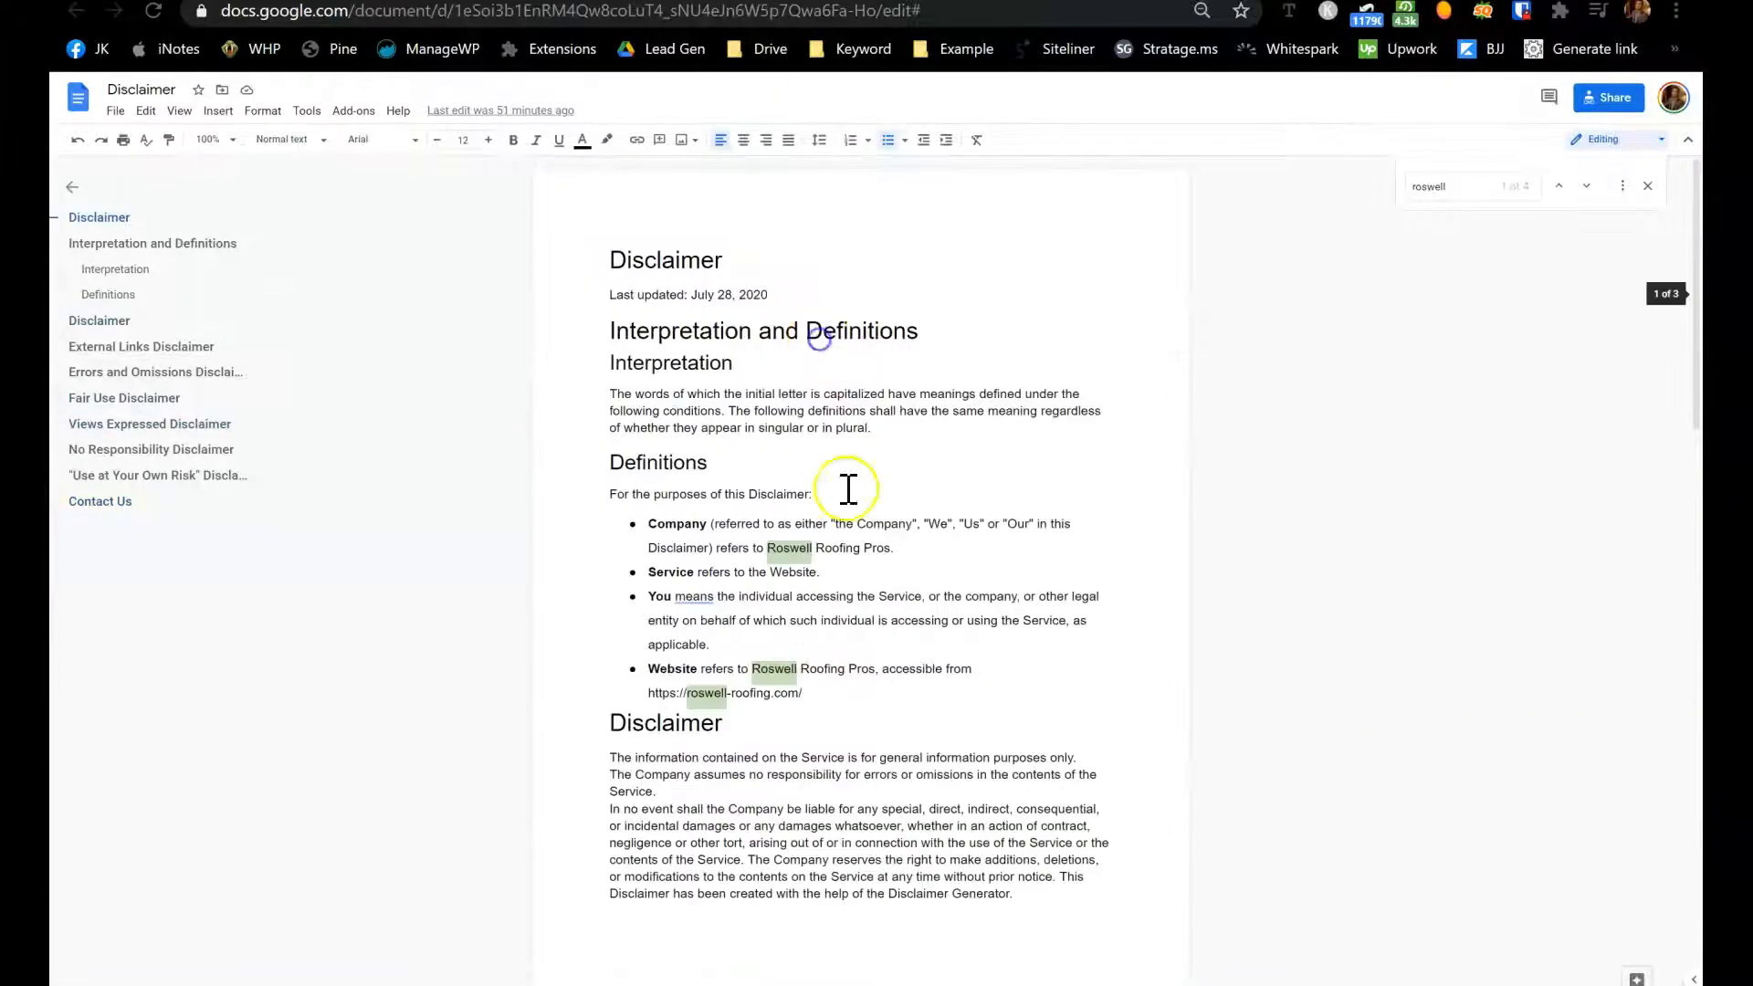
middle_click(853, 555)
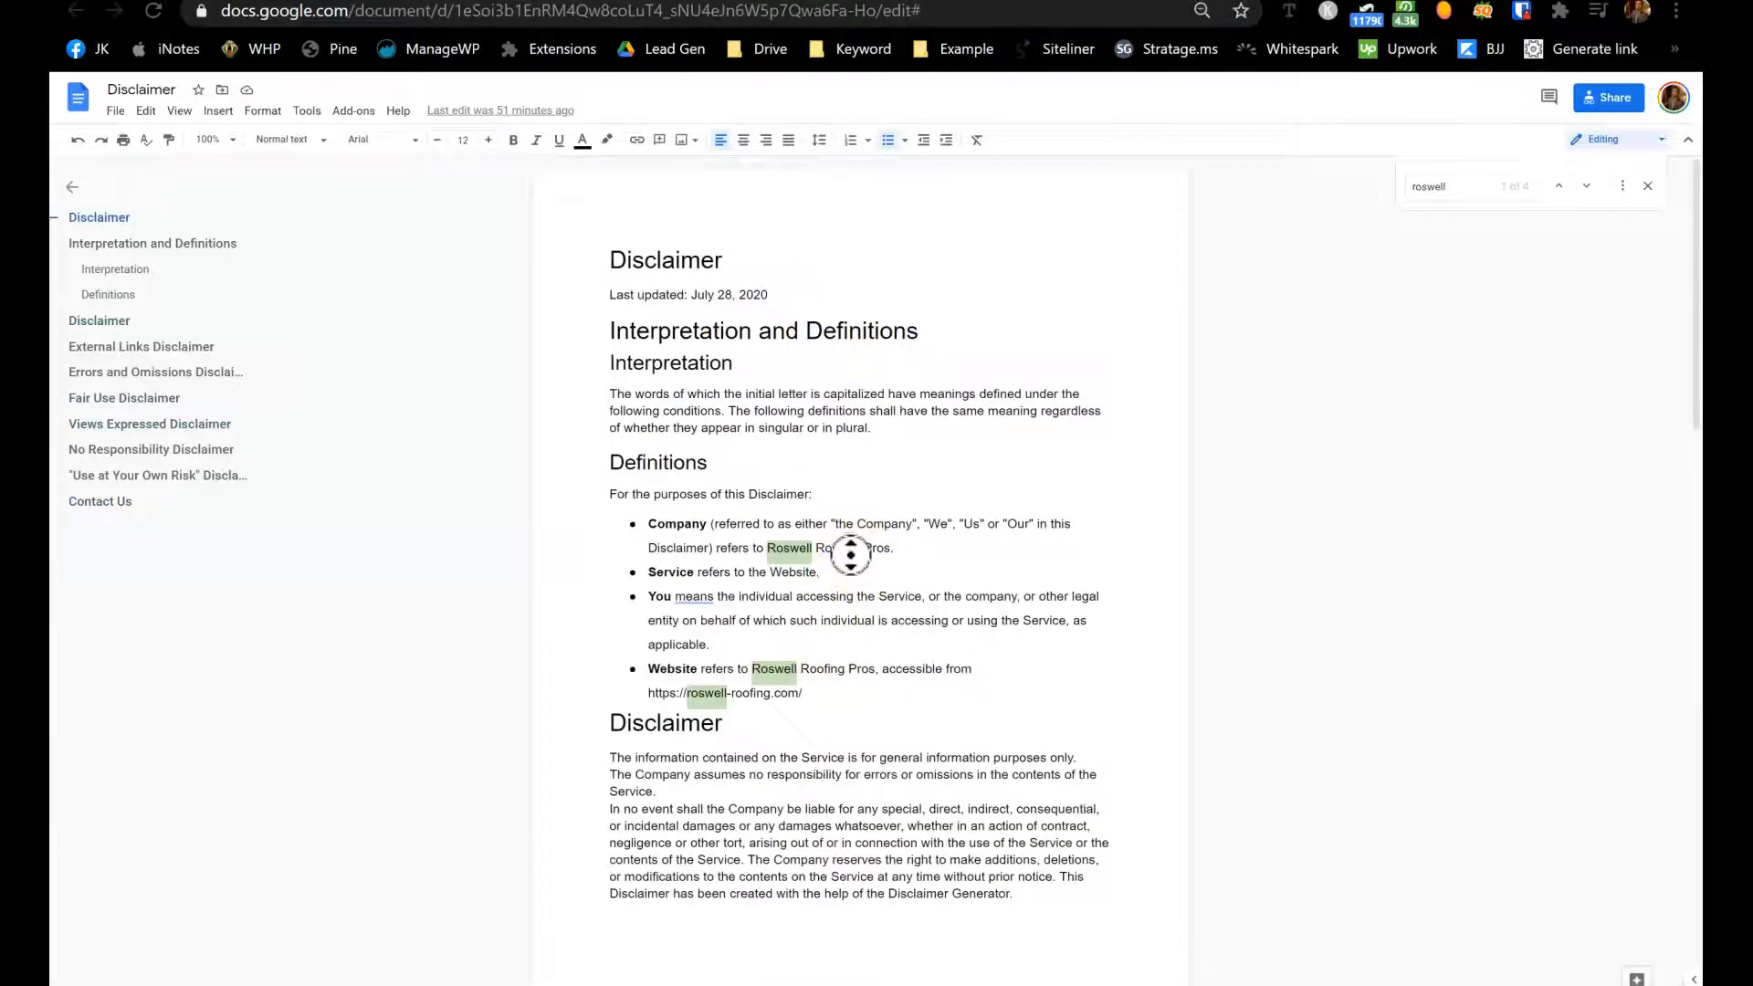
left_click(641, 1)
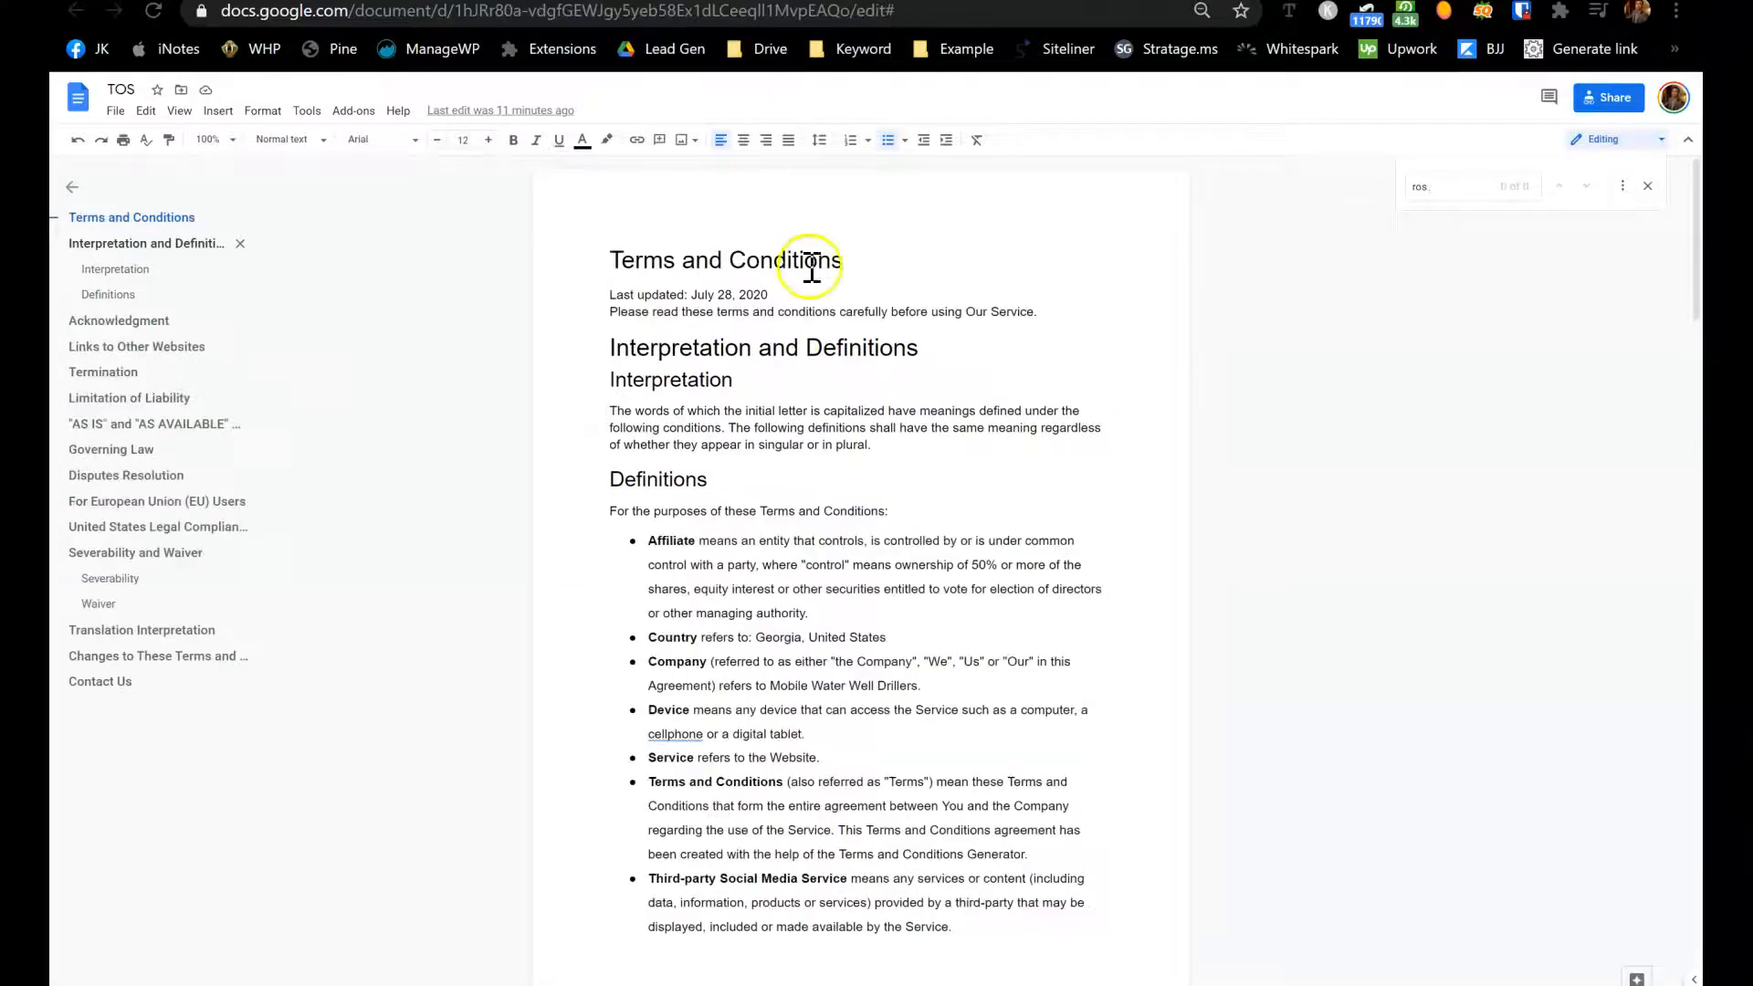
scroll(834, 436, "down", 1)
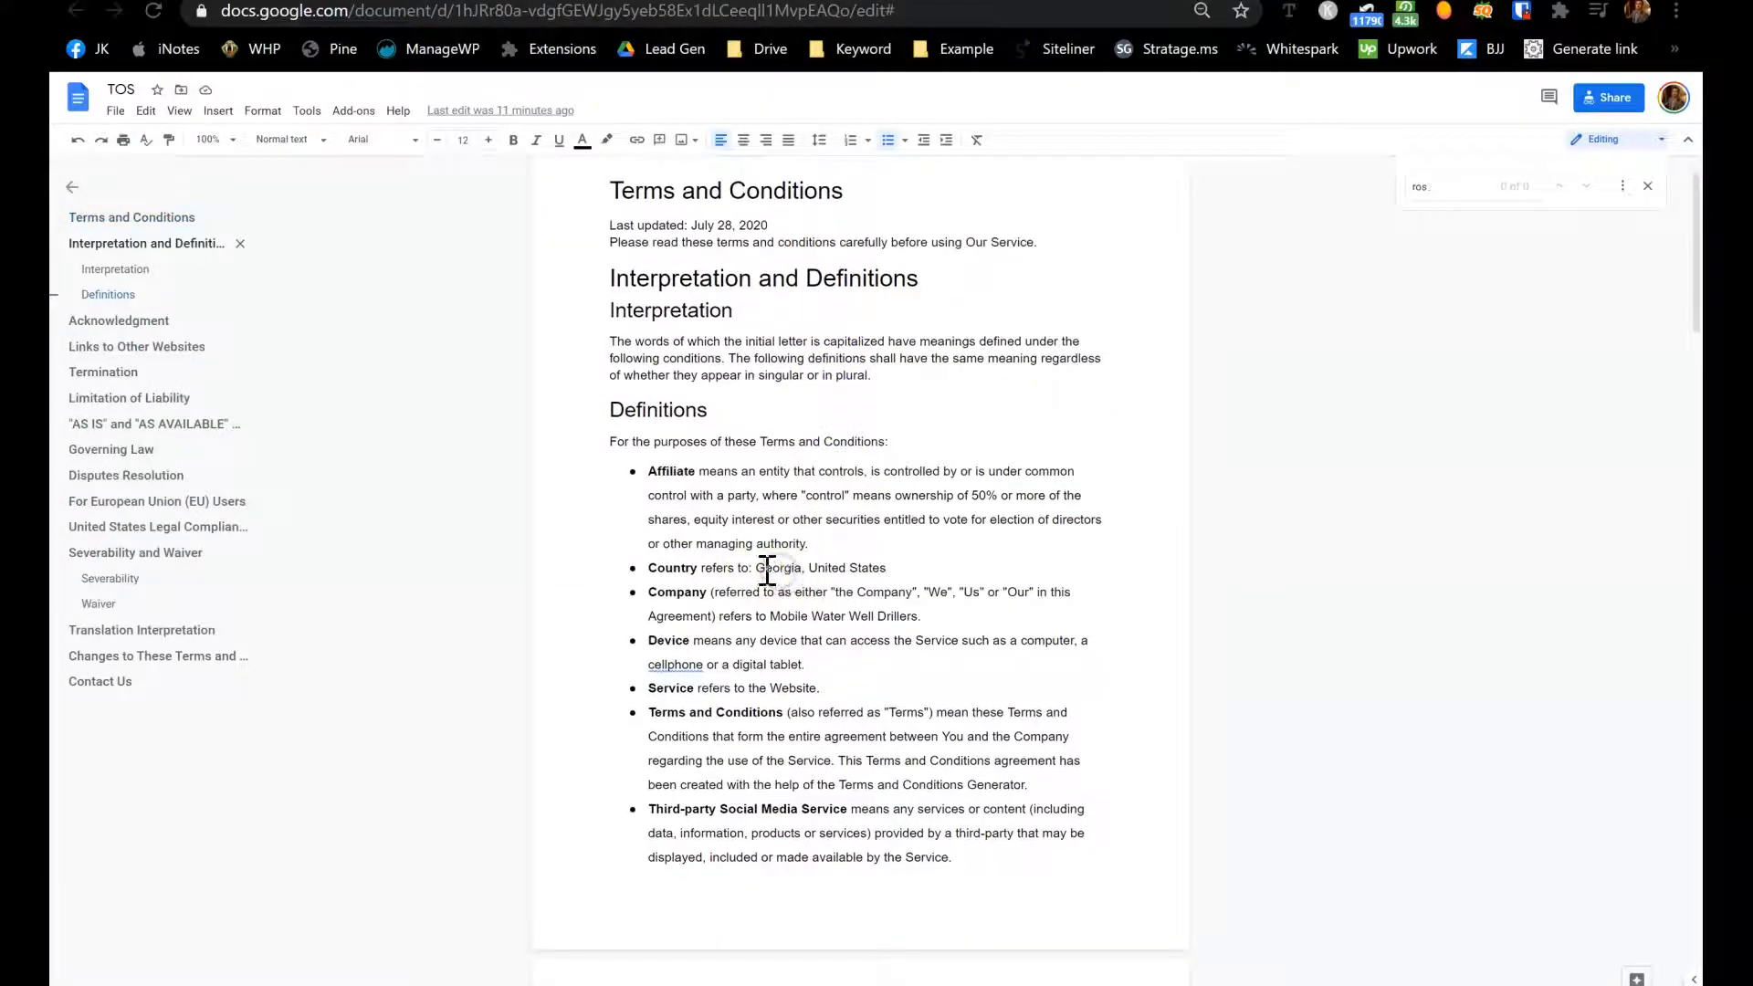
- Try replacing Georgia with NJ directly in the TOS document's Country entry, and undo the edit
left_click_drag(756, 568, 782, 568)
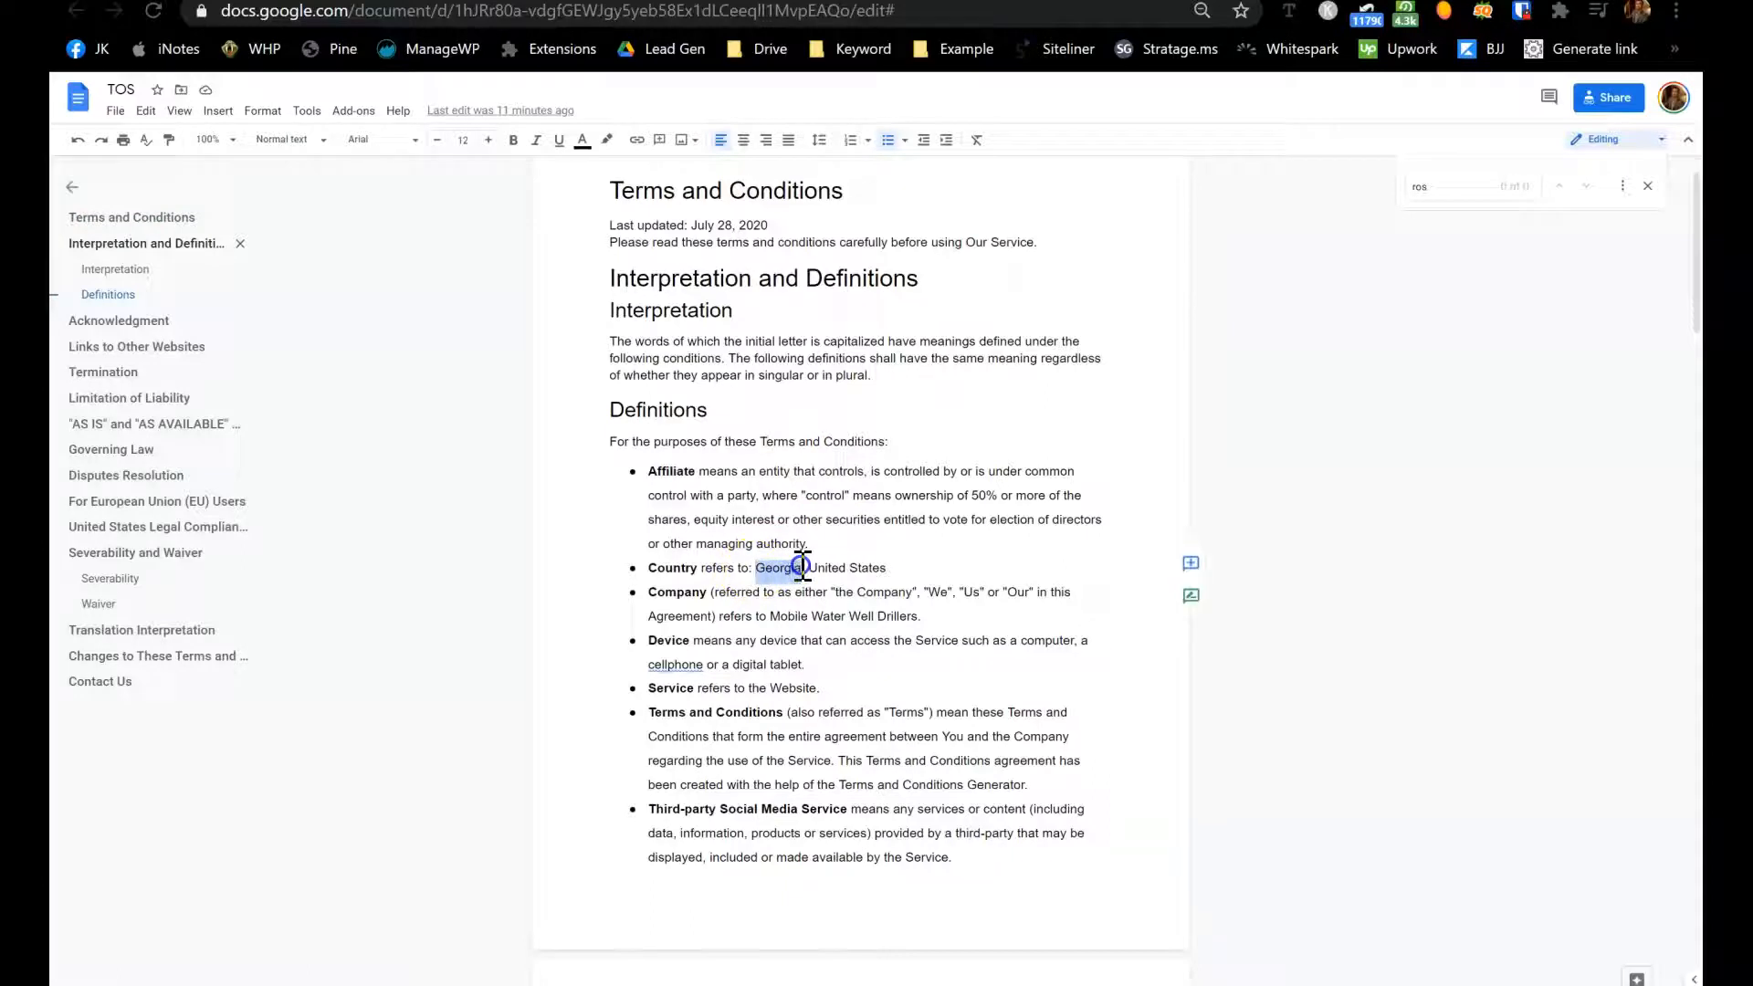
left_click(802, 568)
left_click_drag(783, 568, 762, 568)
type("NJ")
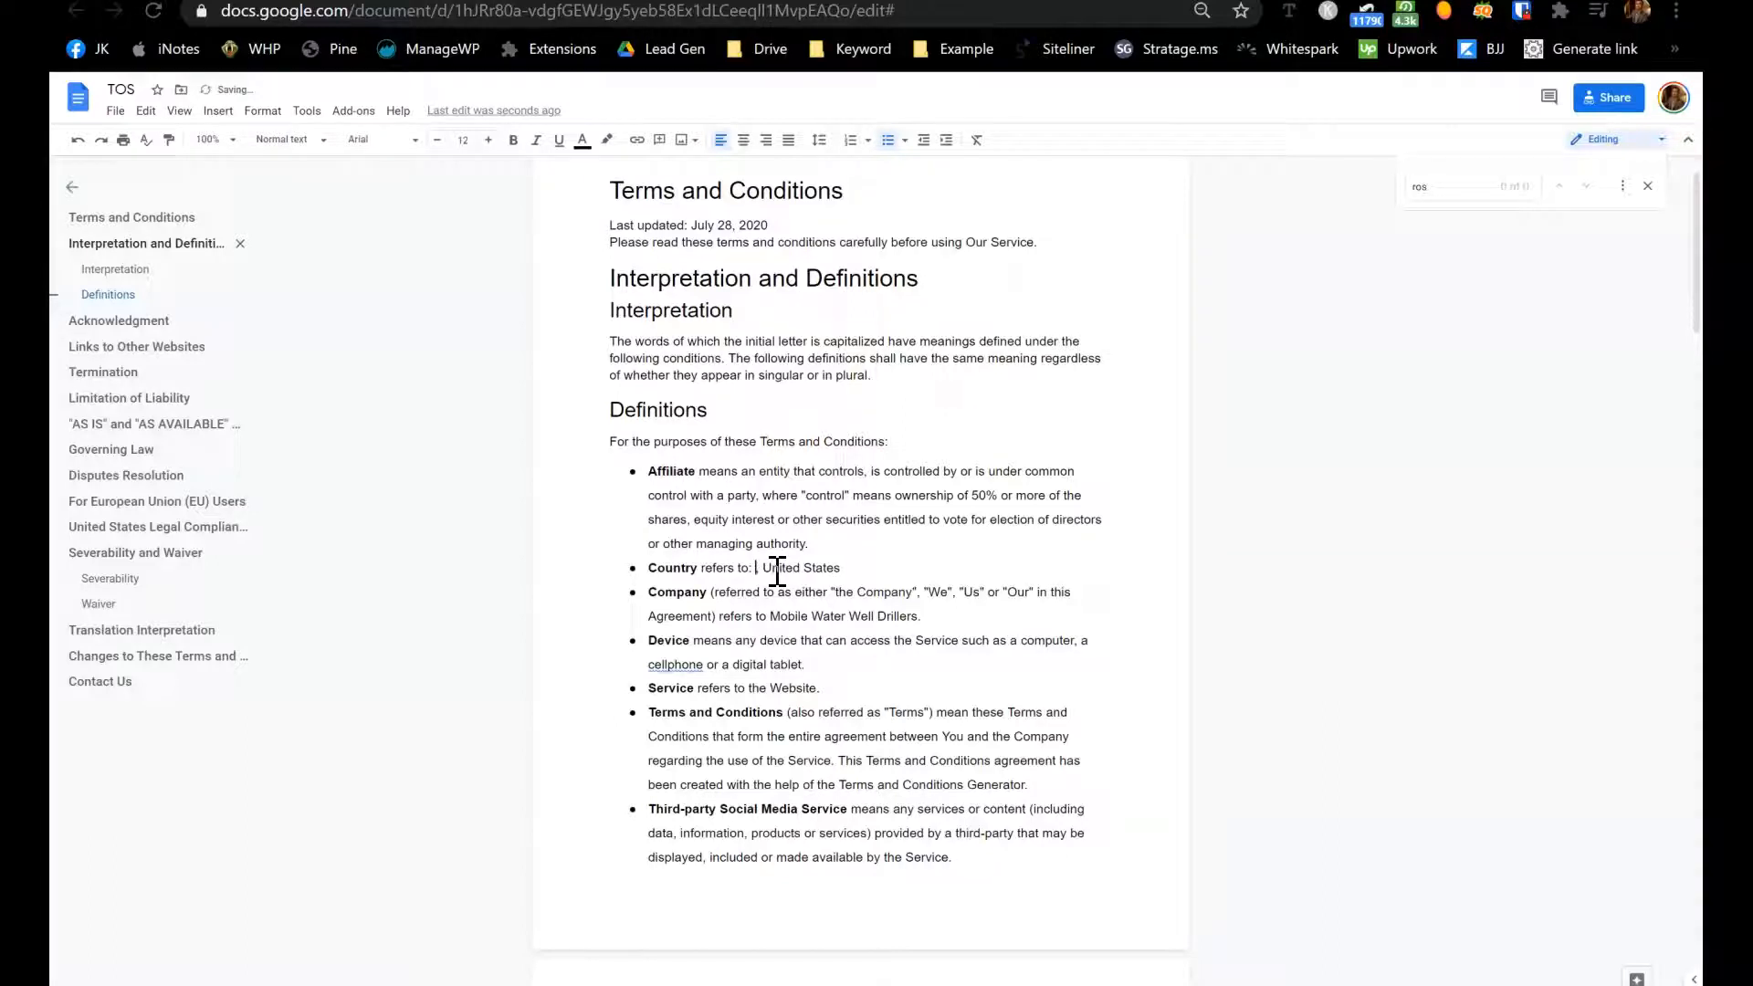
key("ctrl+z")
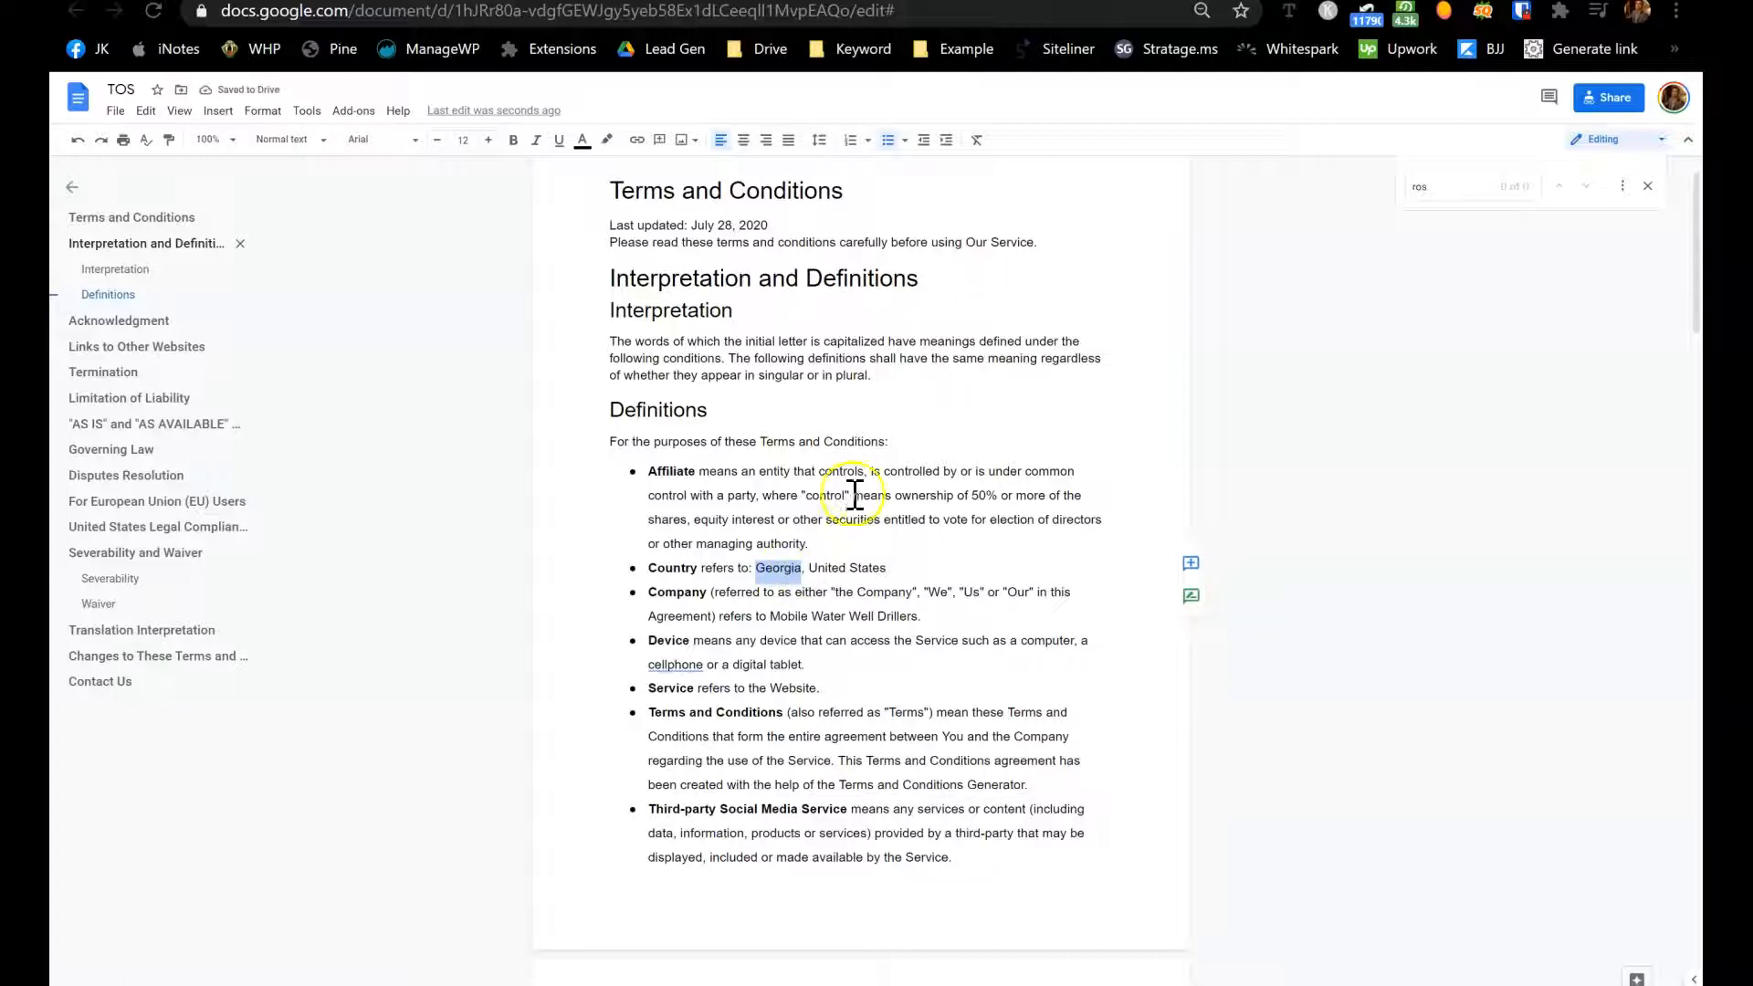
- Set up Find and replace to change Georgia to New Jersey, and close the dialog without replacing
left_click(1624, 188)
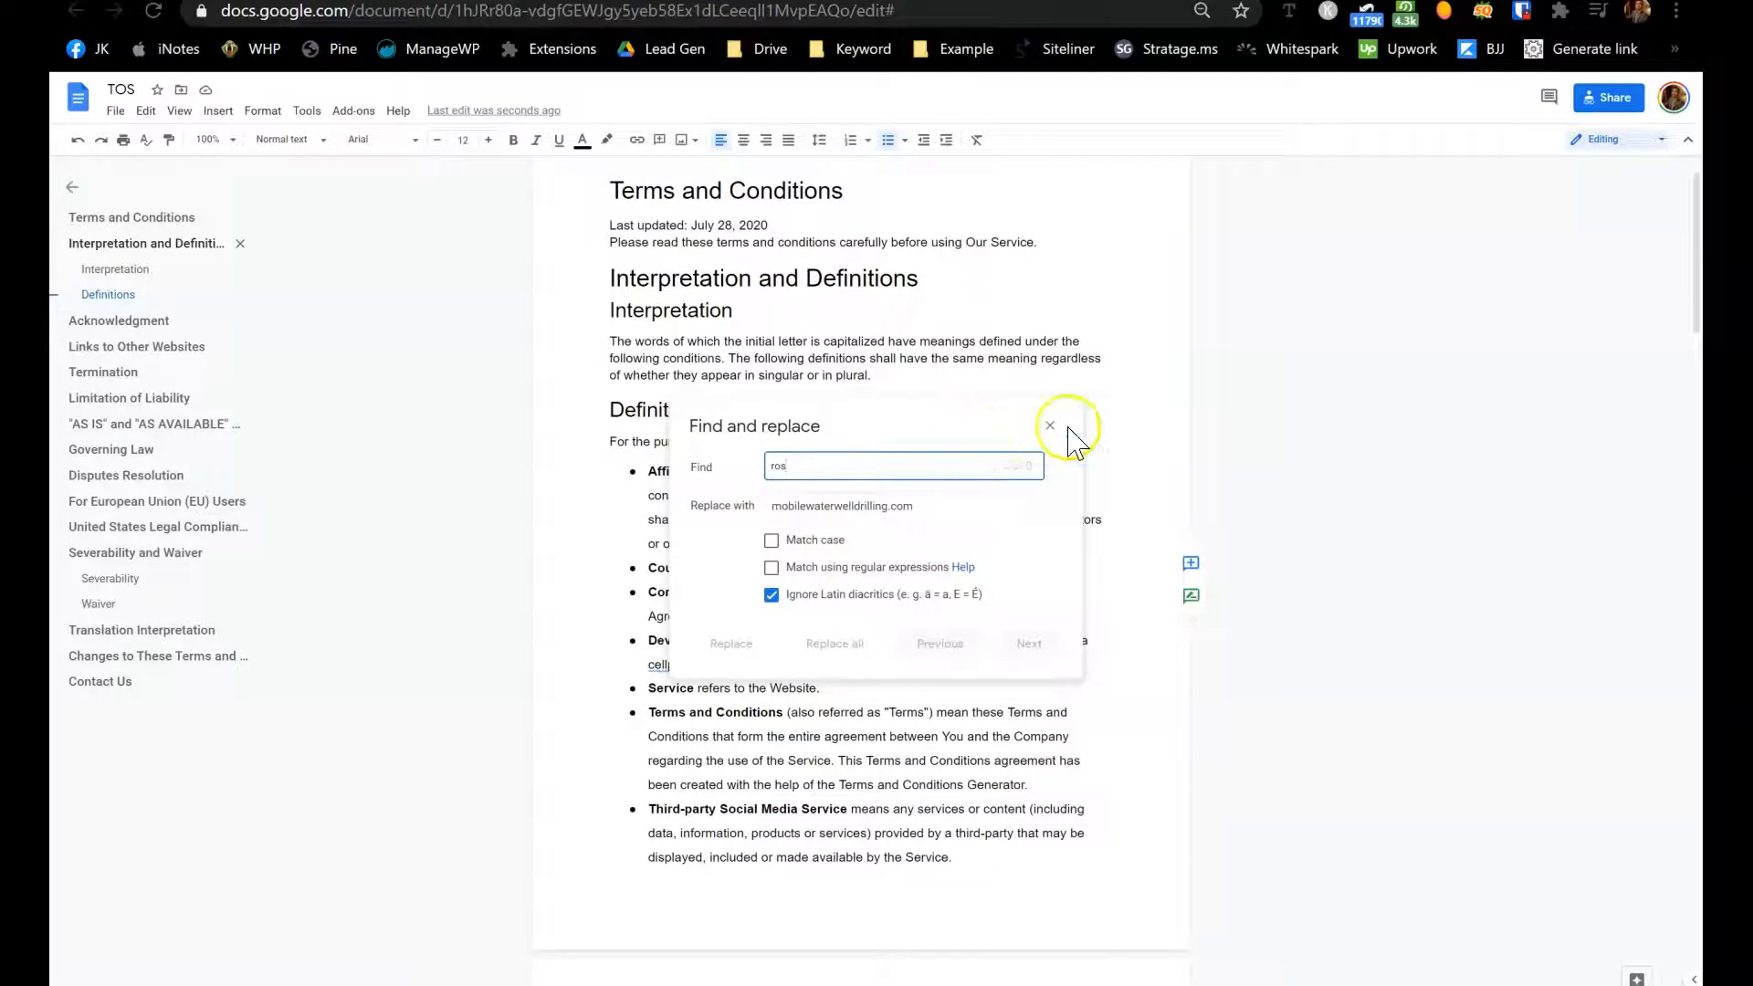
double_click(834, 473)
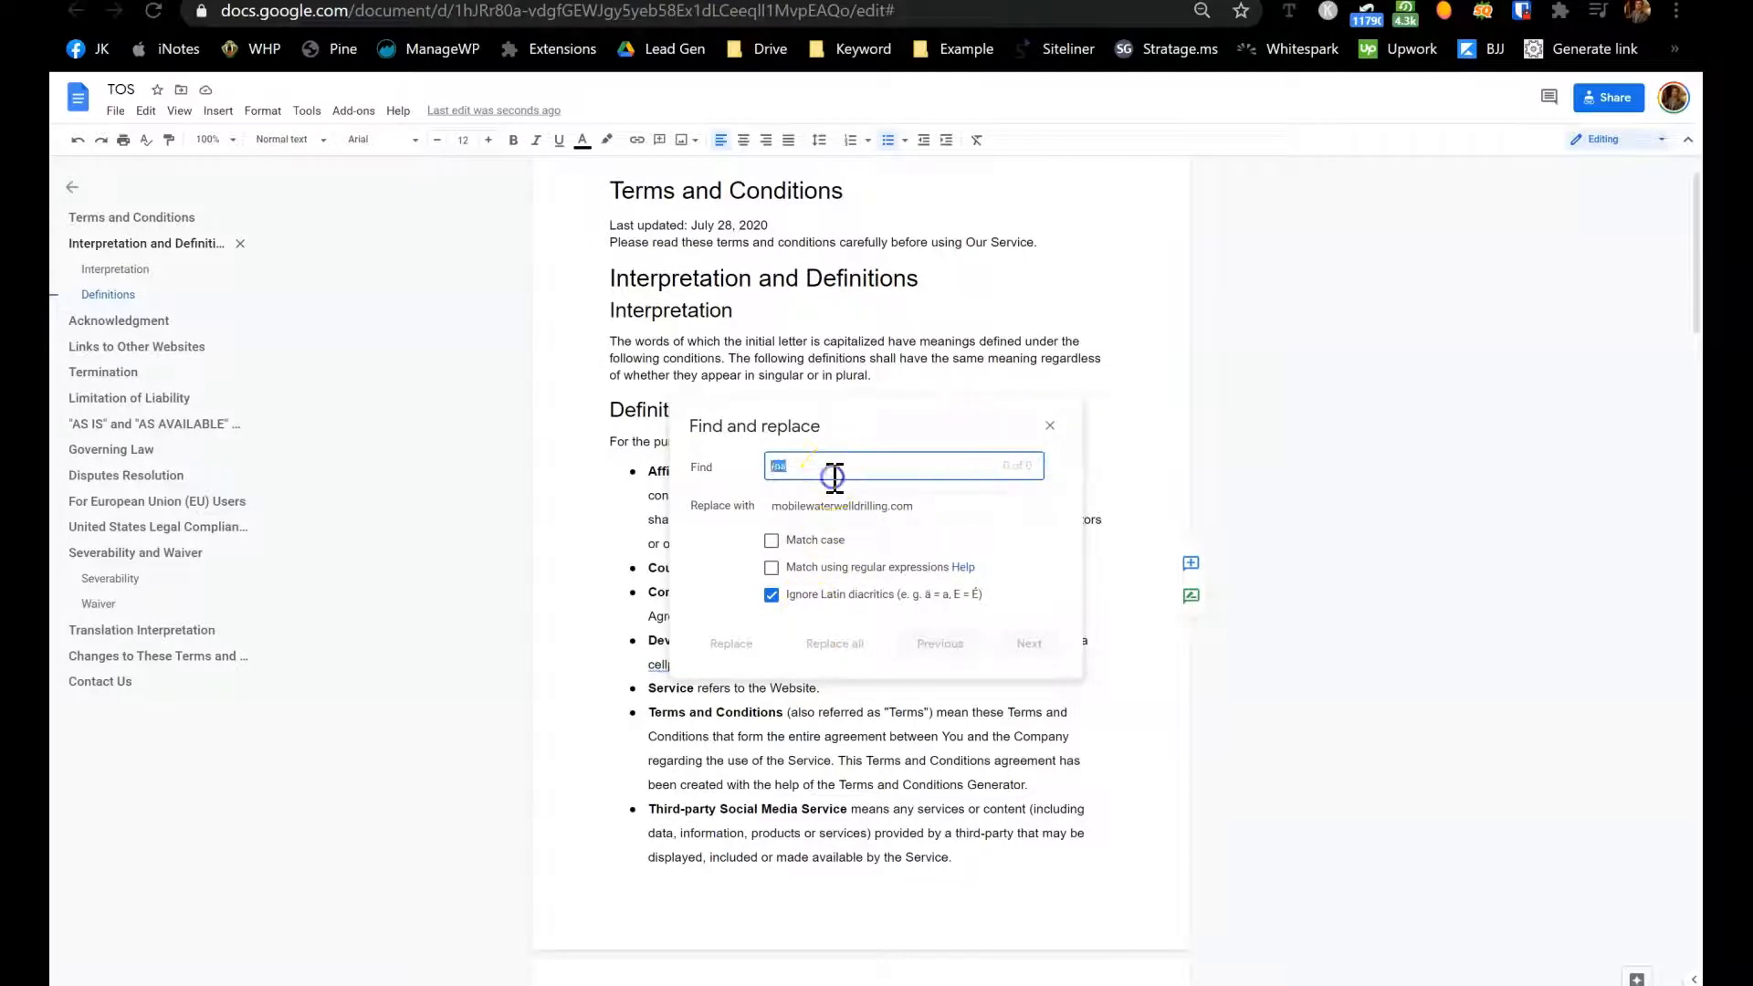
type("Georgeia")
key("Tab")
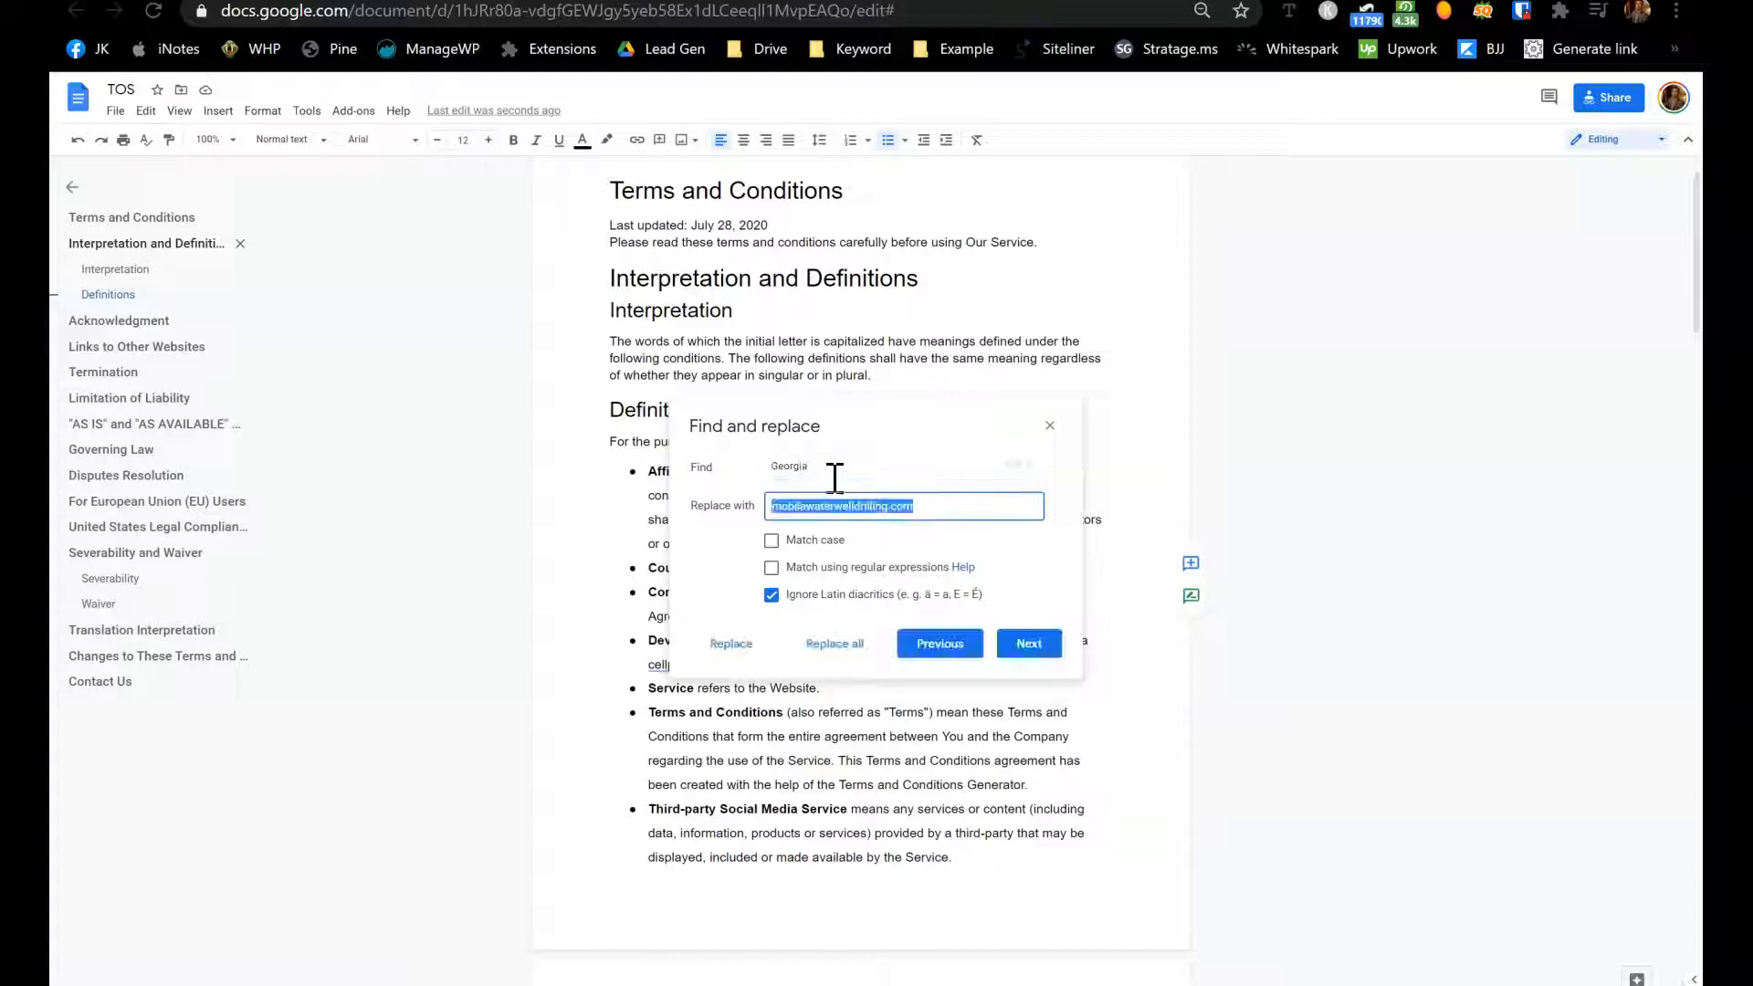
type("New Jersey")
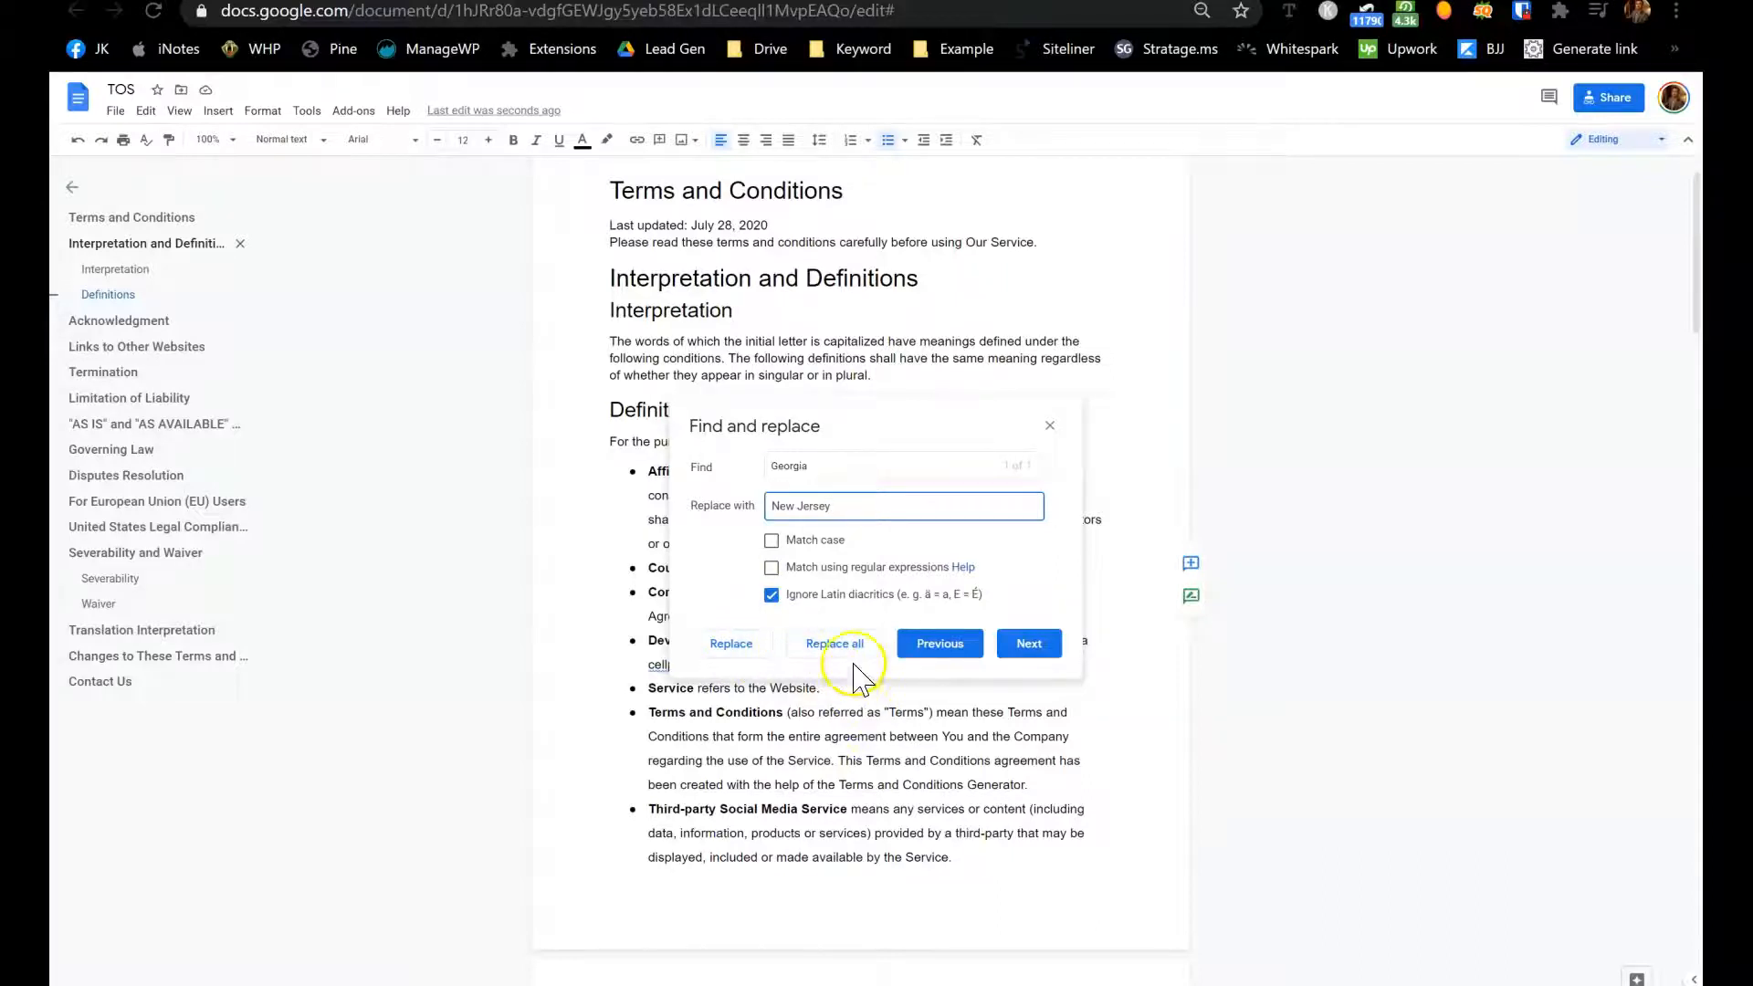
left_click(1044, 429)
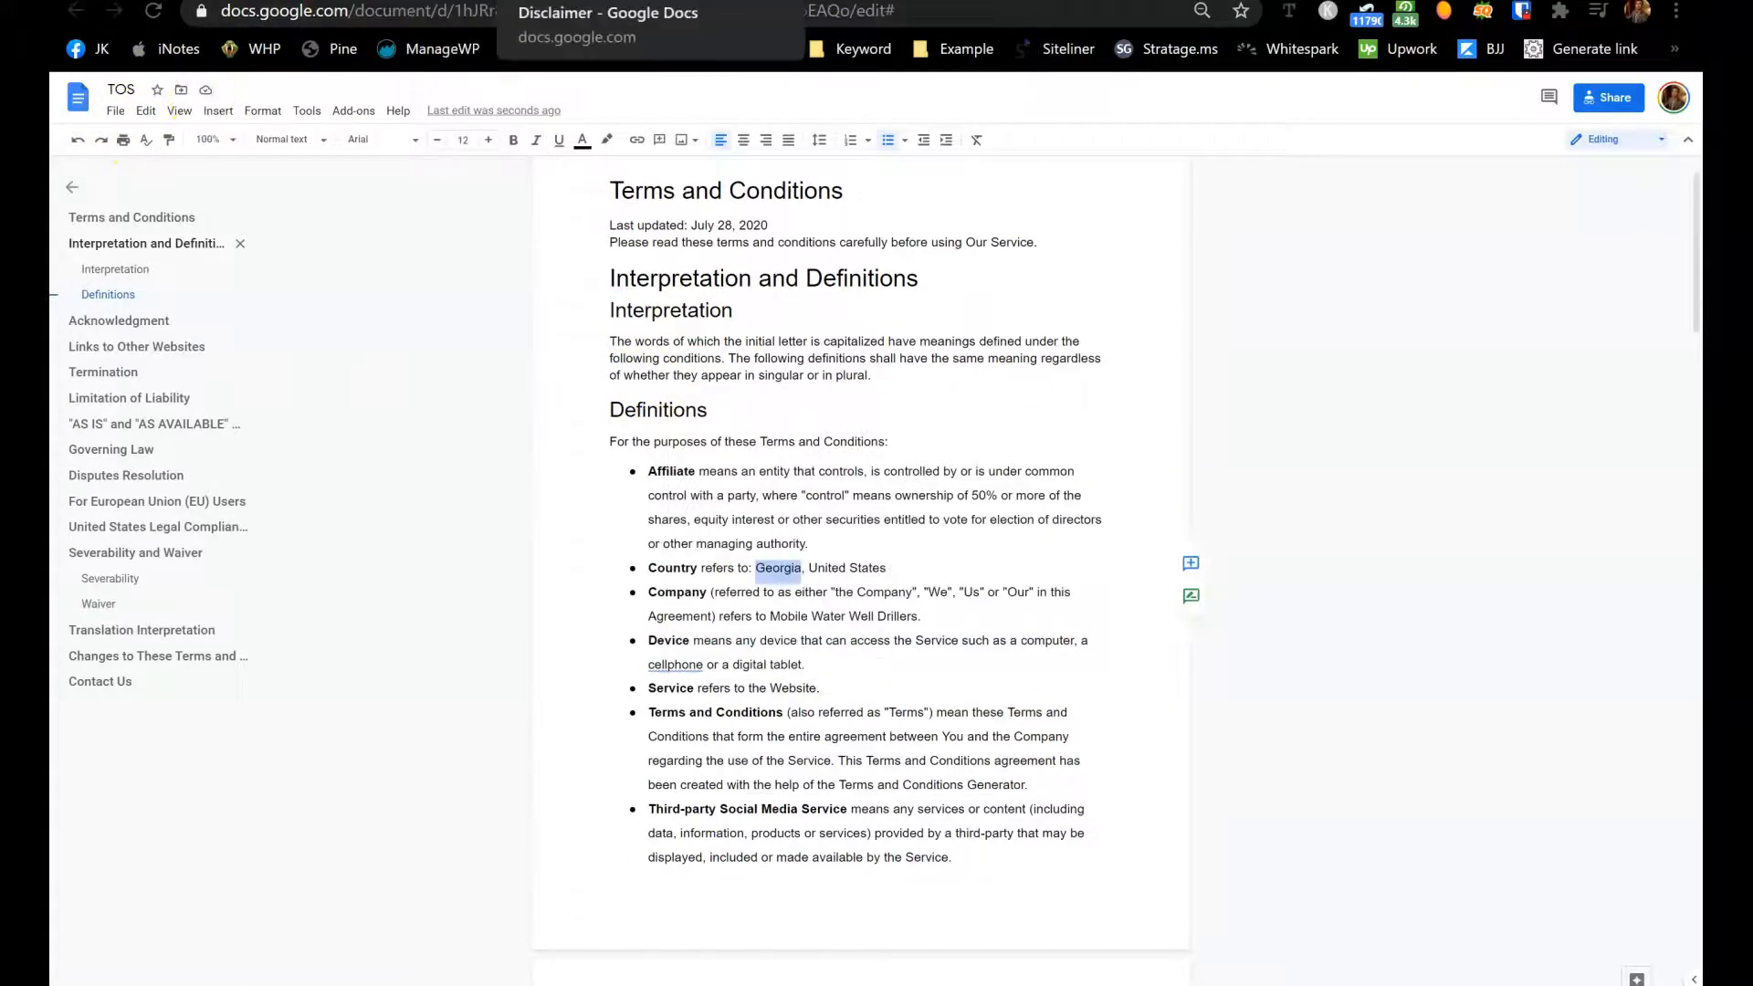
- Look through the Privacy Policy and Disclaimer documents and review the three replacement items in the Wordpress resources document
left_click(571, 0)
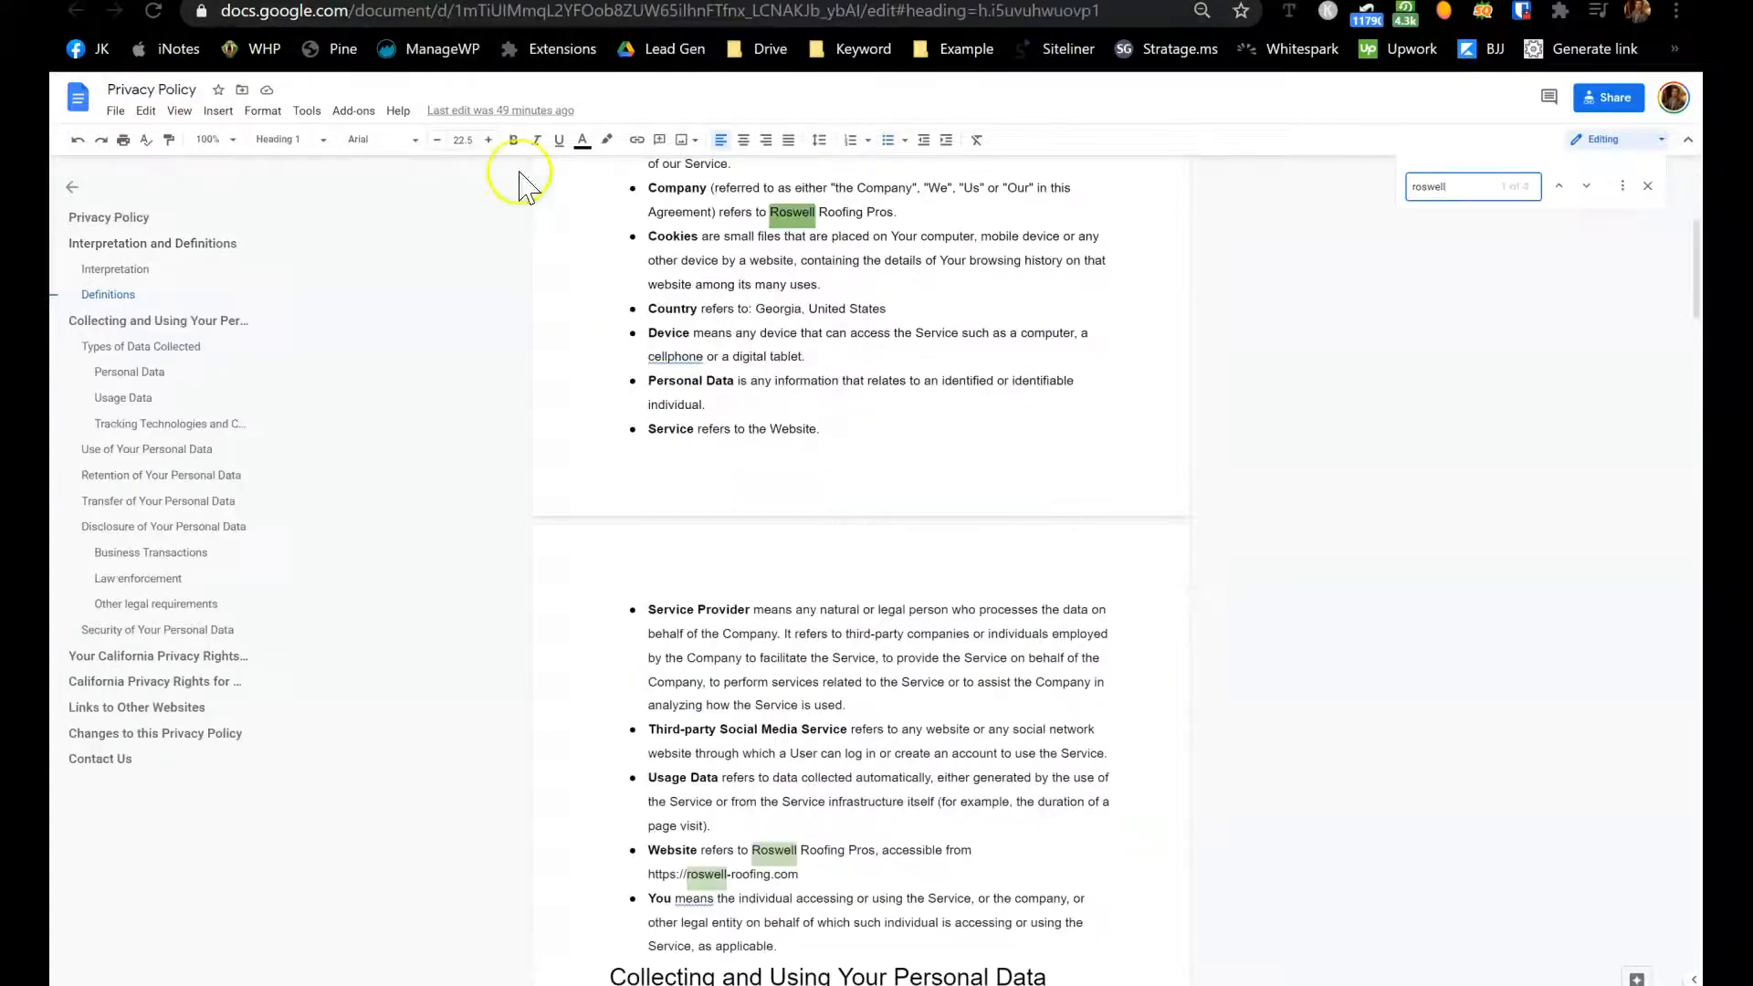
left_click(456, 0)
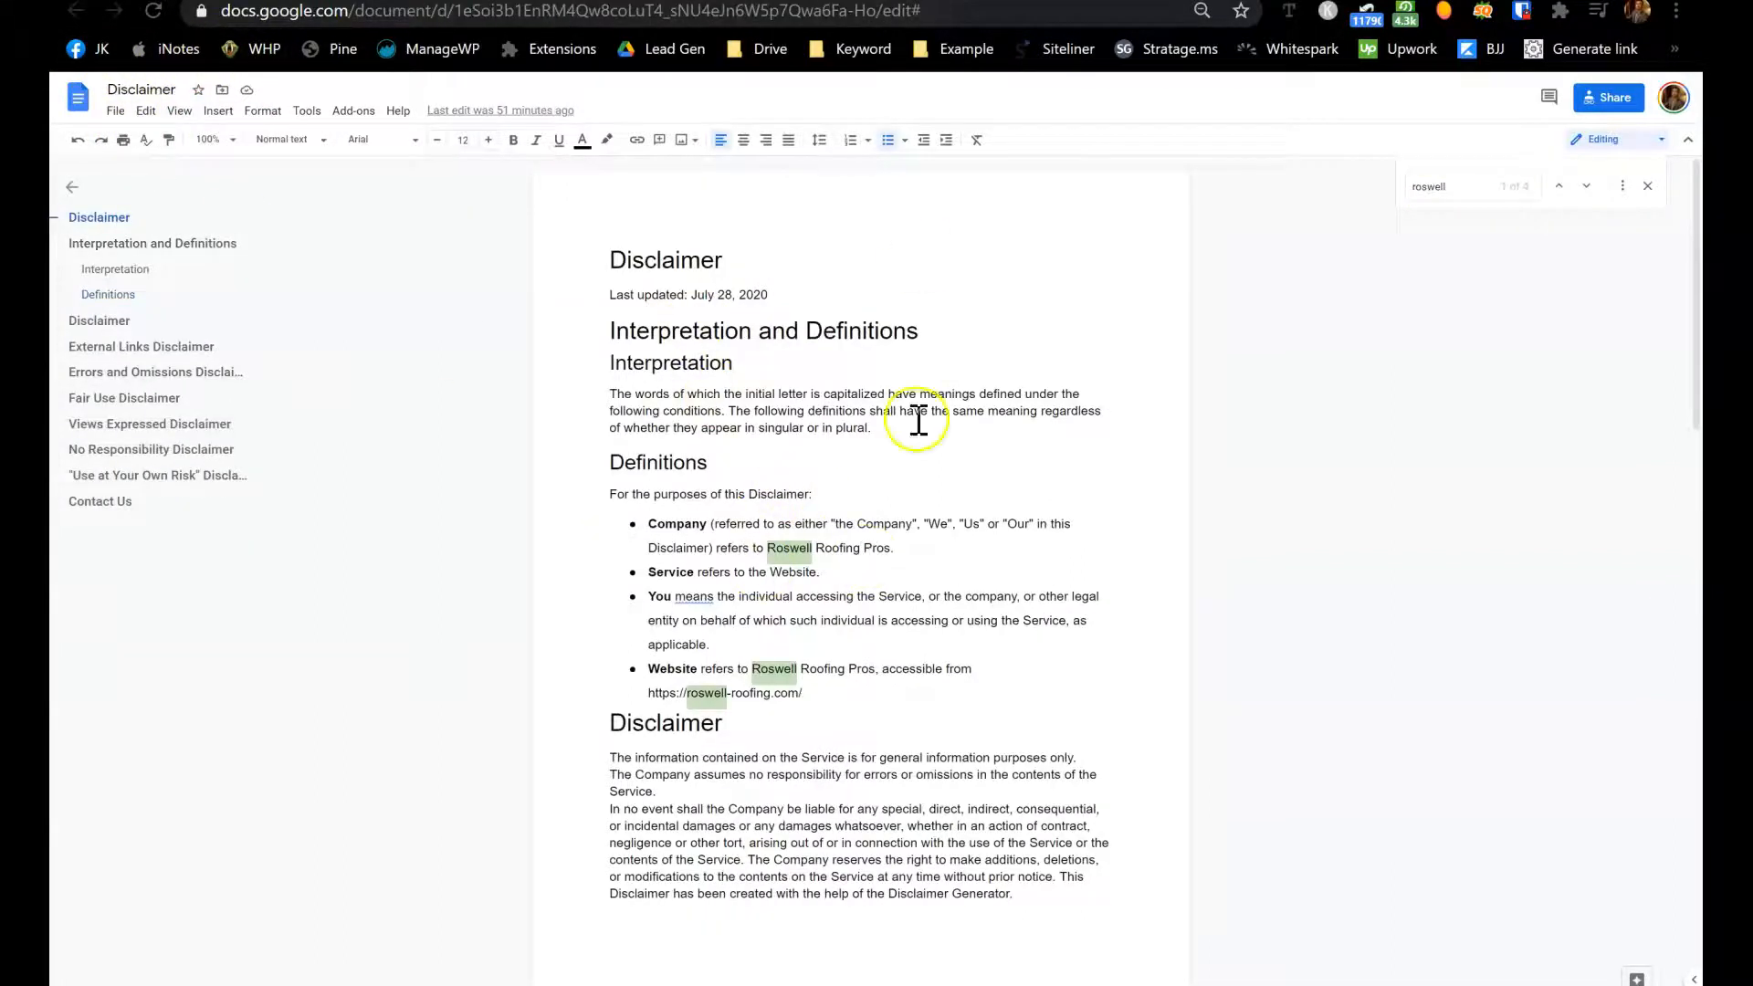
left_click(457, 0)
left_click_drag(685, 656, 771, 689)
left_click(771, 689)
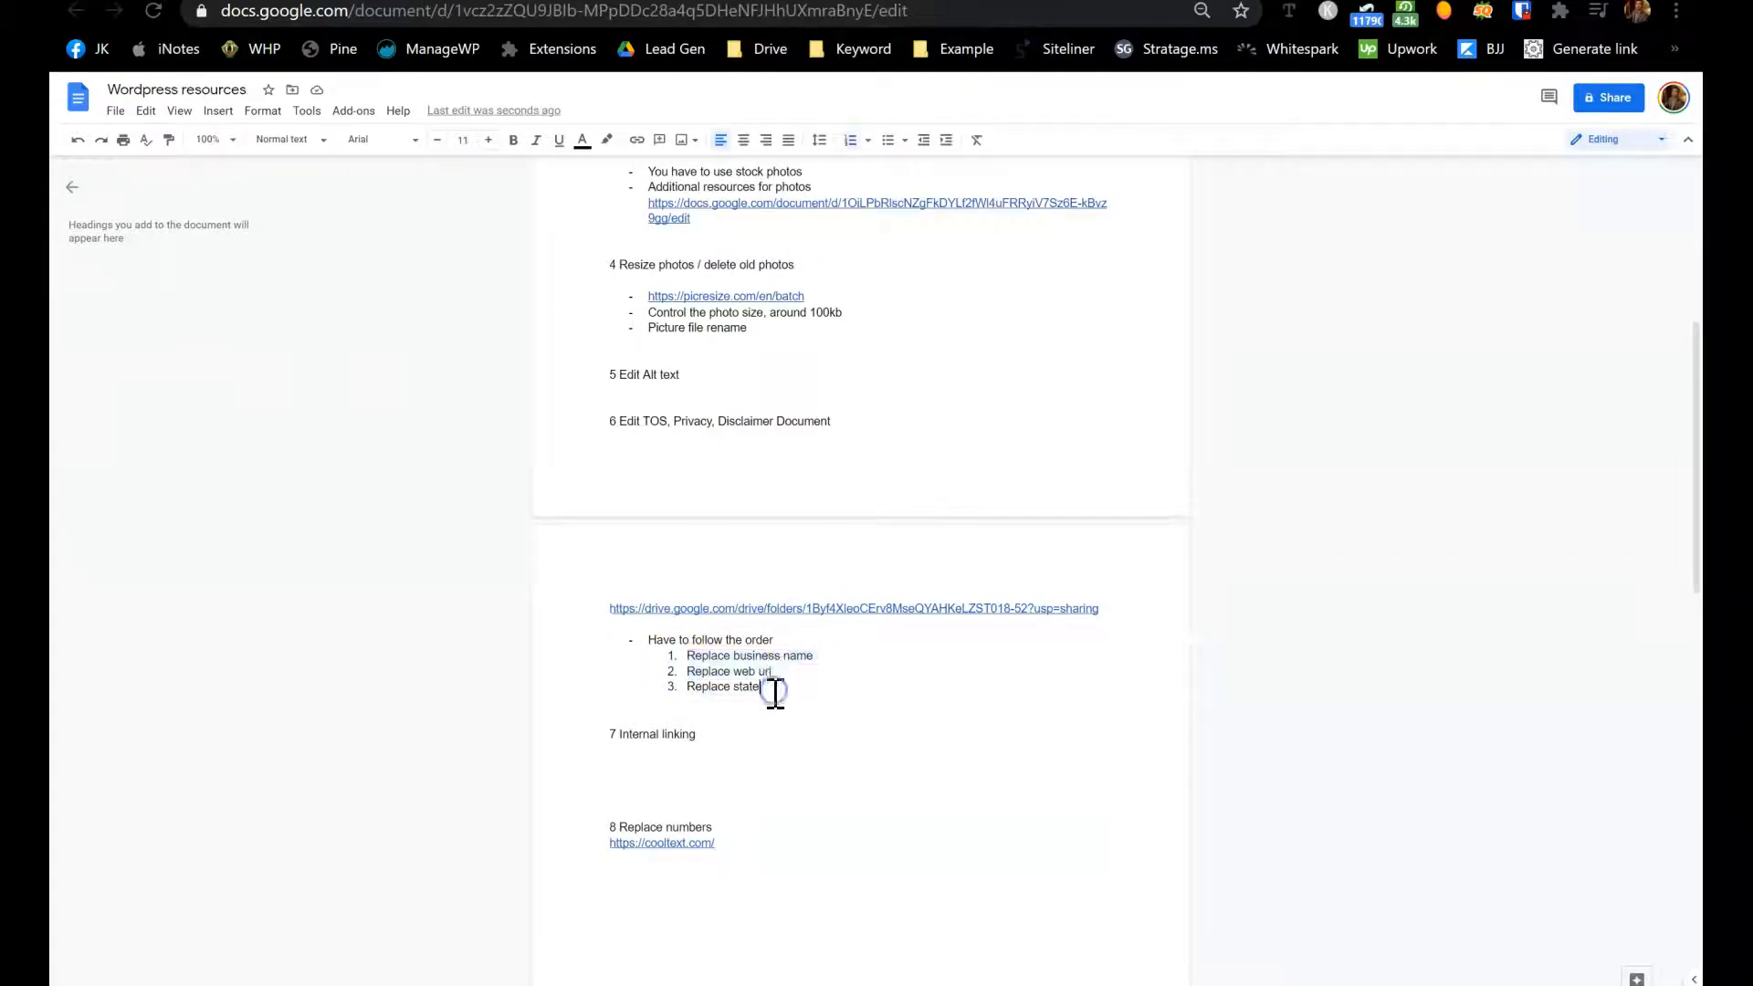
- Copy the entire text of the Disclaimer document
left_click(566, 0)
left_click(664, 296)
key("ctrl+a")
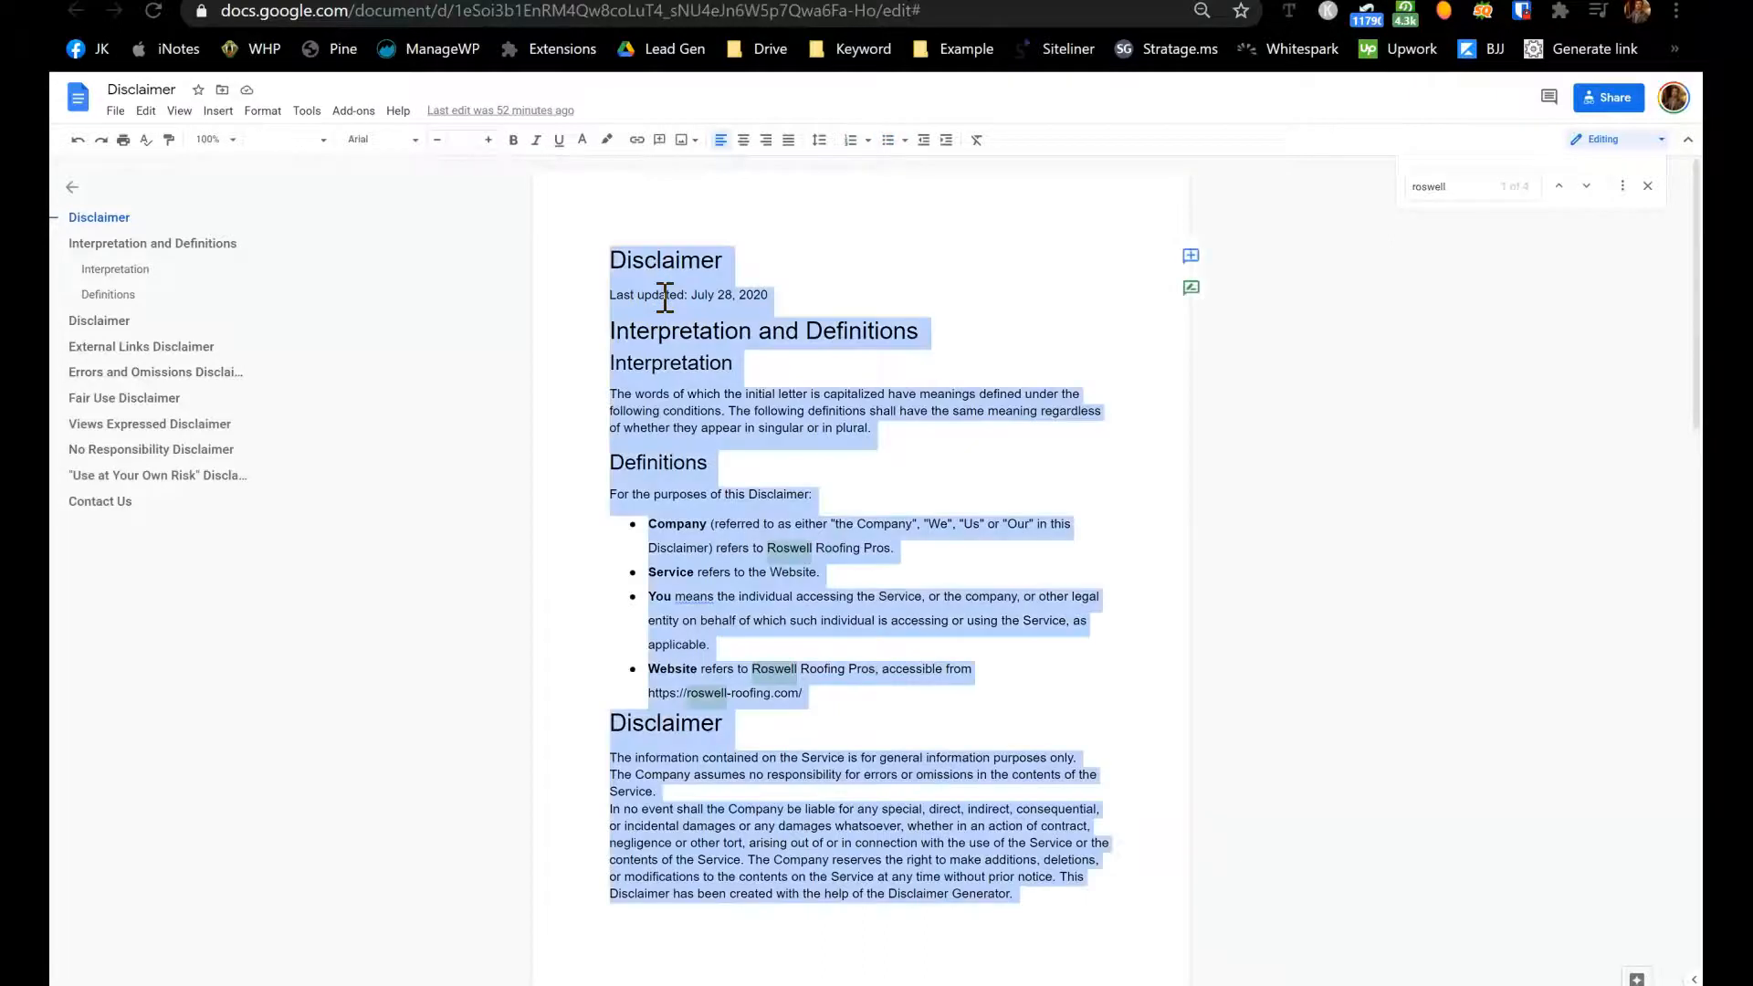
right_click(700, 277)
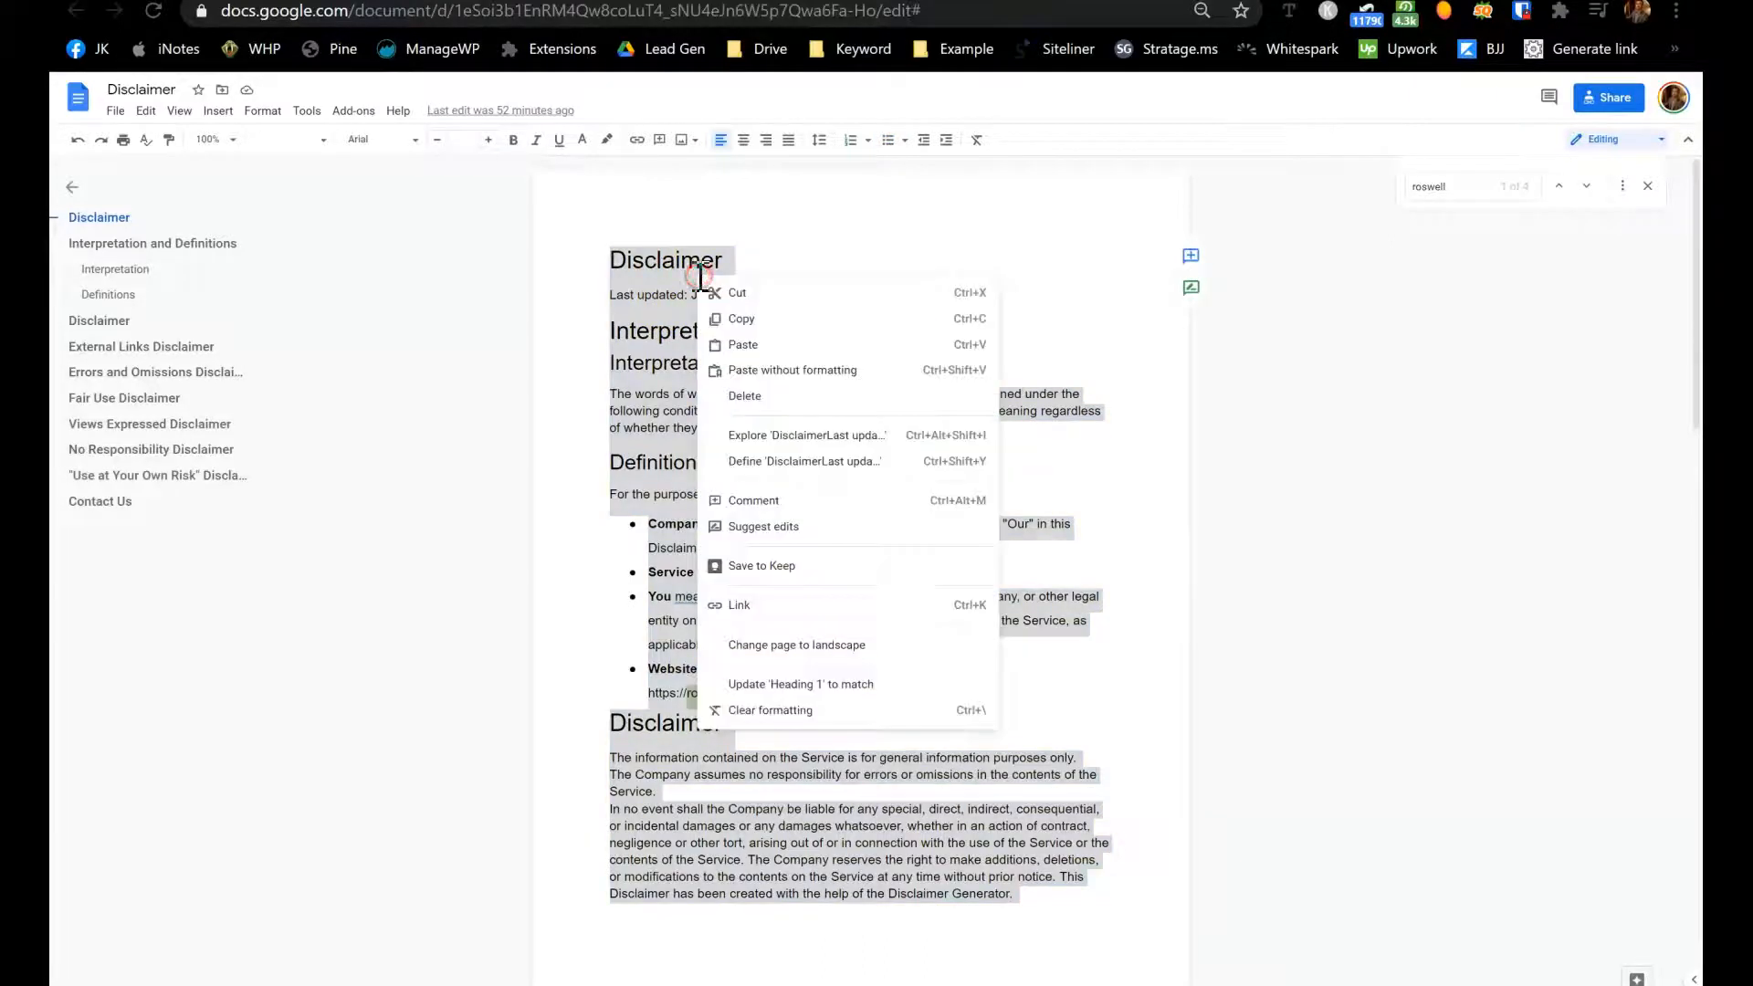
left_click(726, 321)
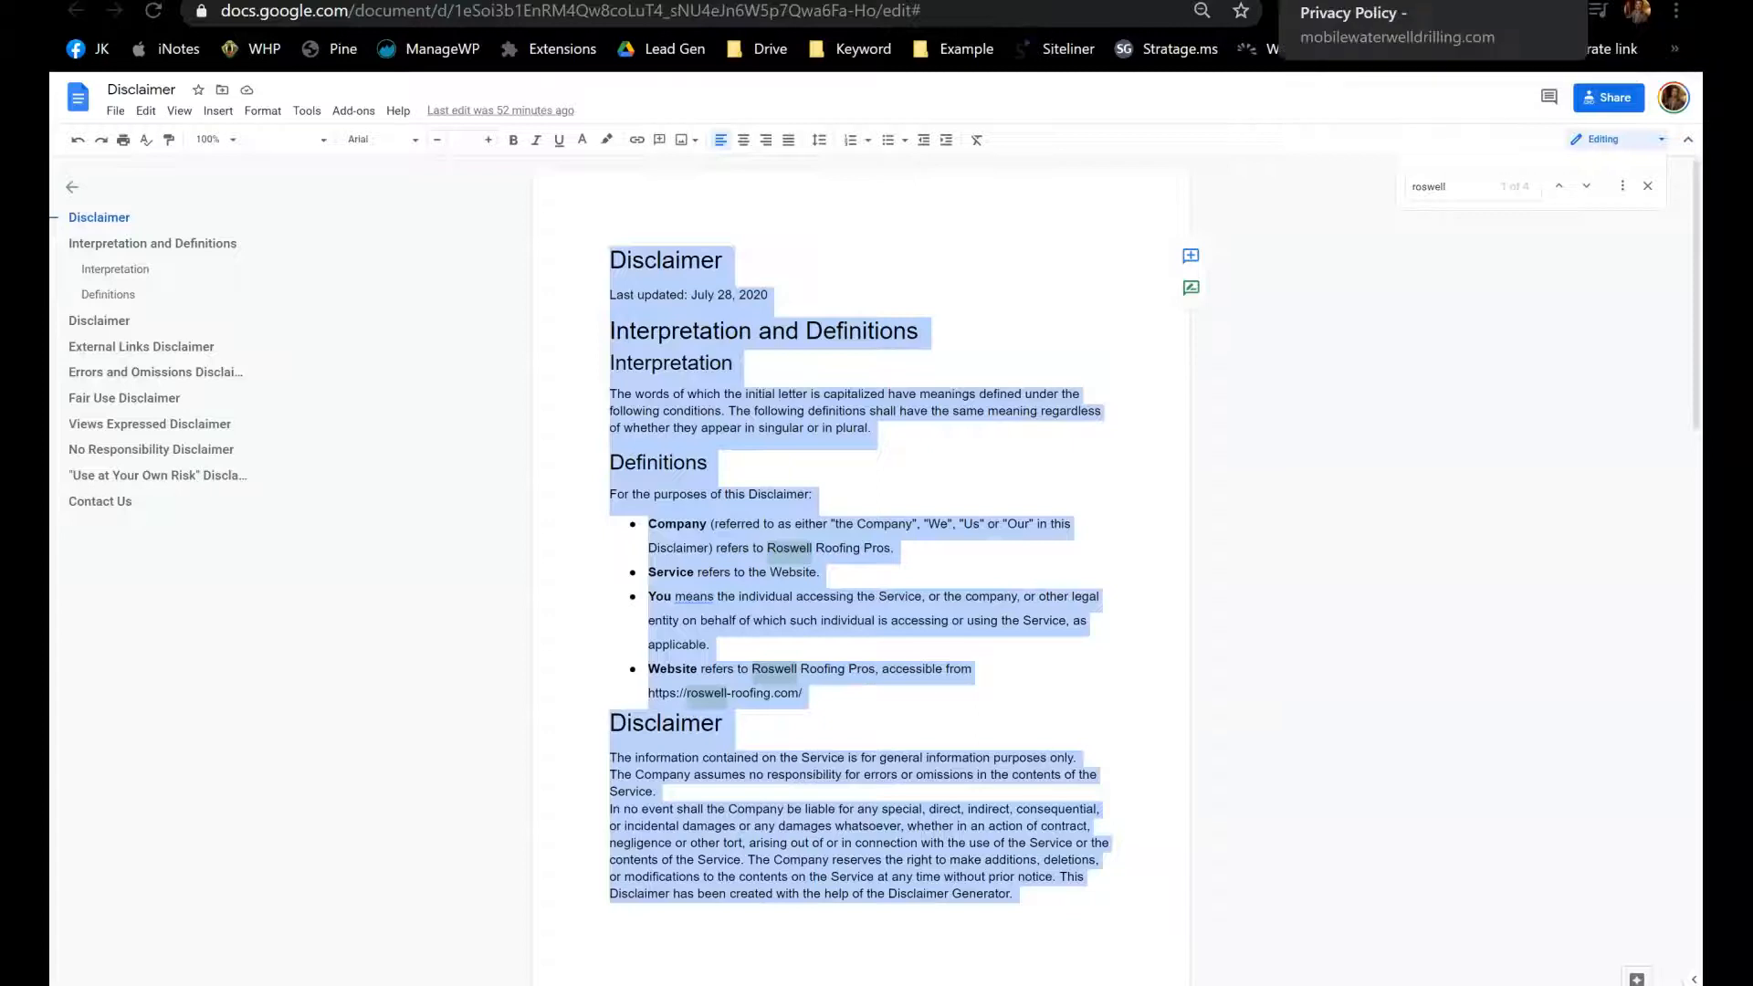
- Look over the website's Privacy Policy page and return to the Disclaimer document
left_click(1333, 0)
middle_click(844, 419)
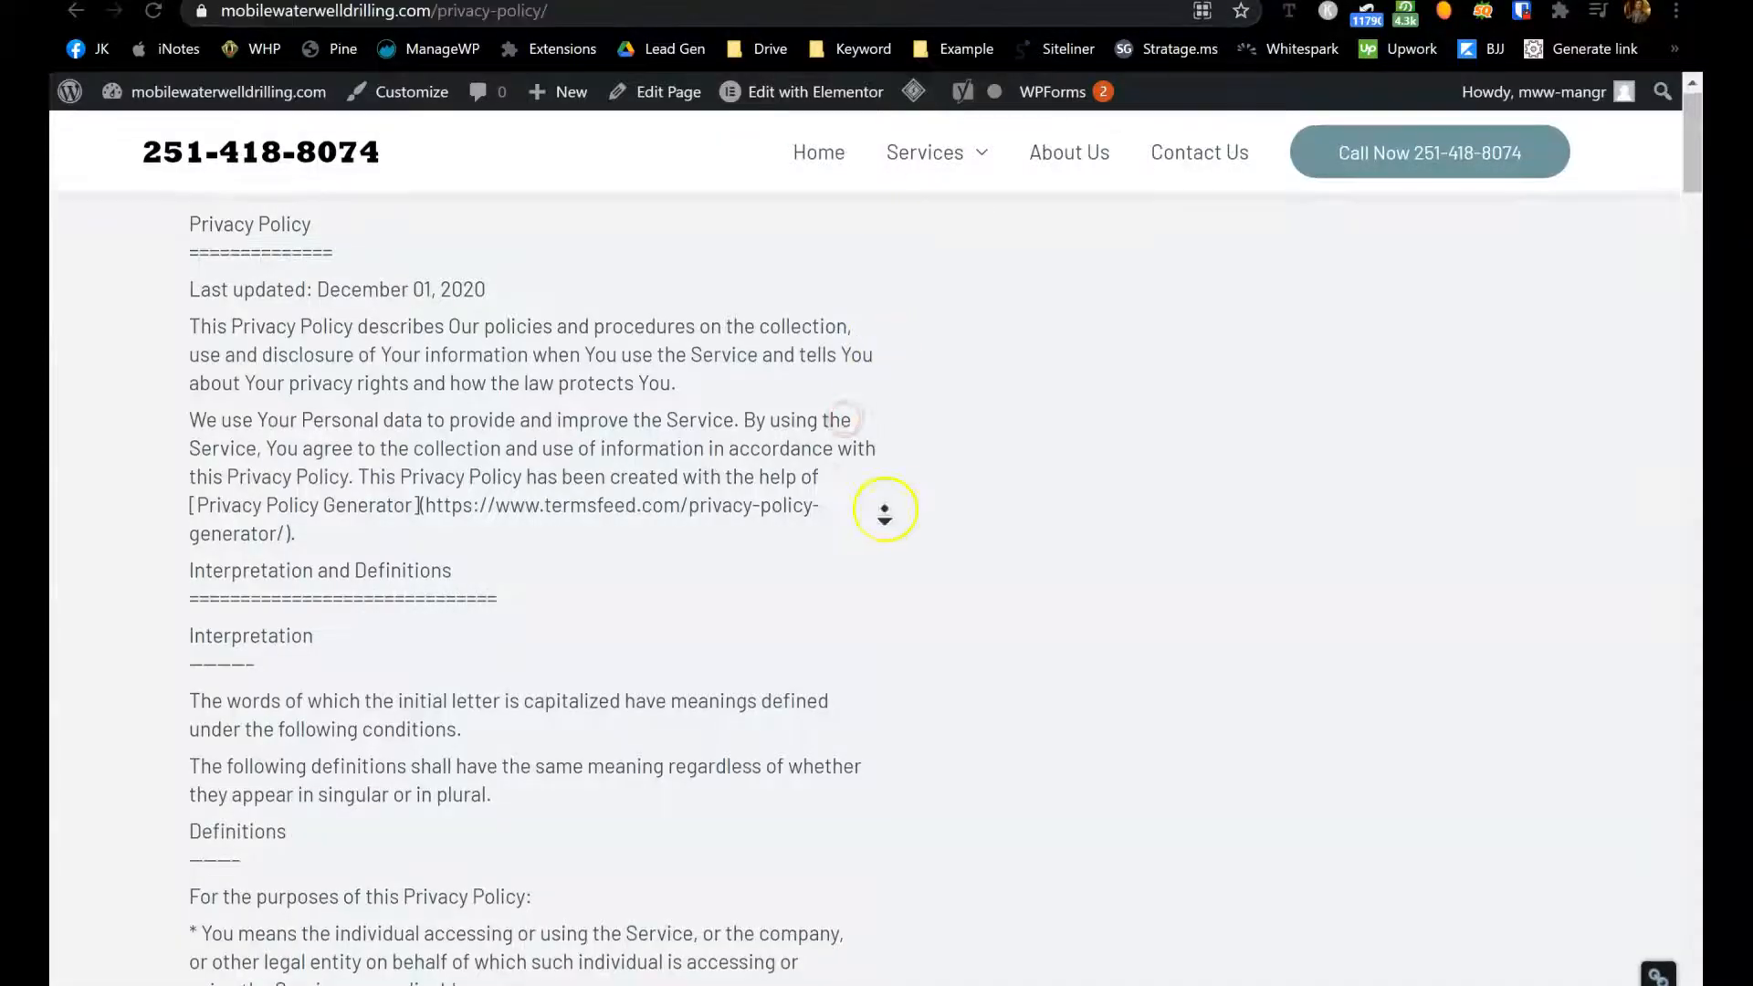
scroll(882, 513, "down", 3)
left_click(876, 641)
left_click(484, 0)
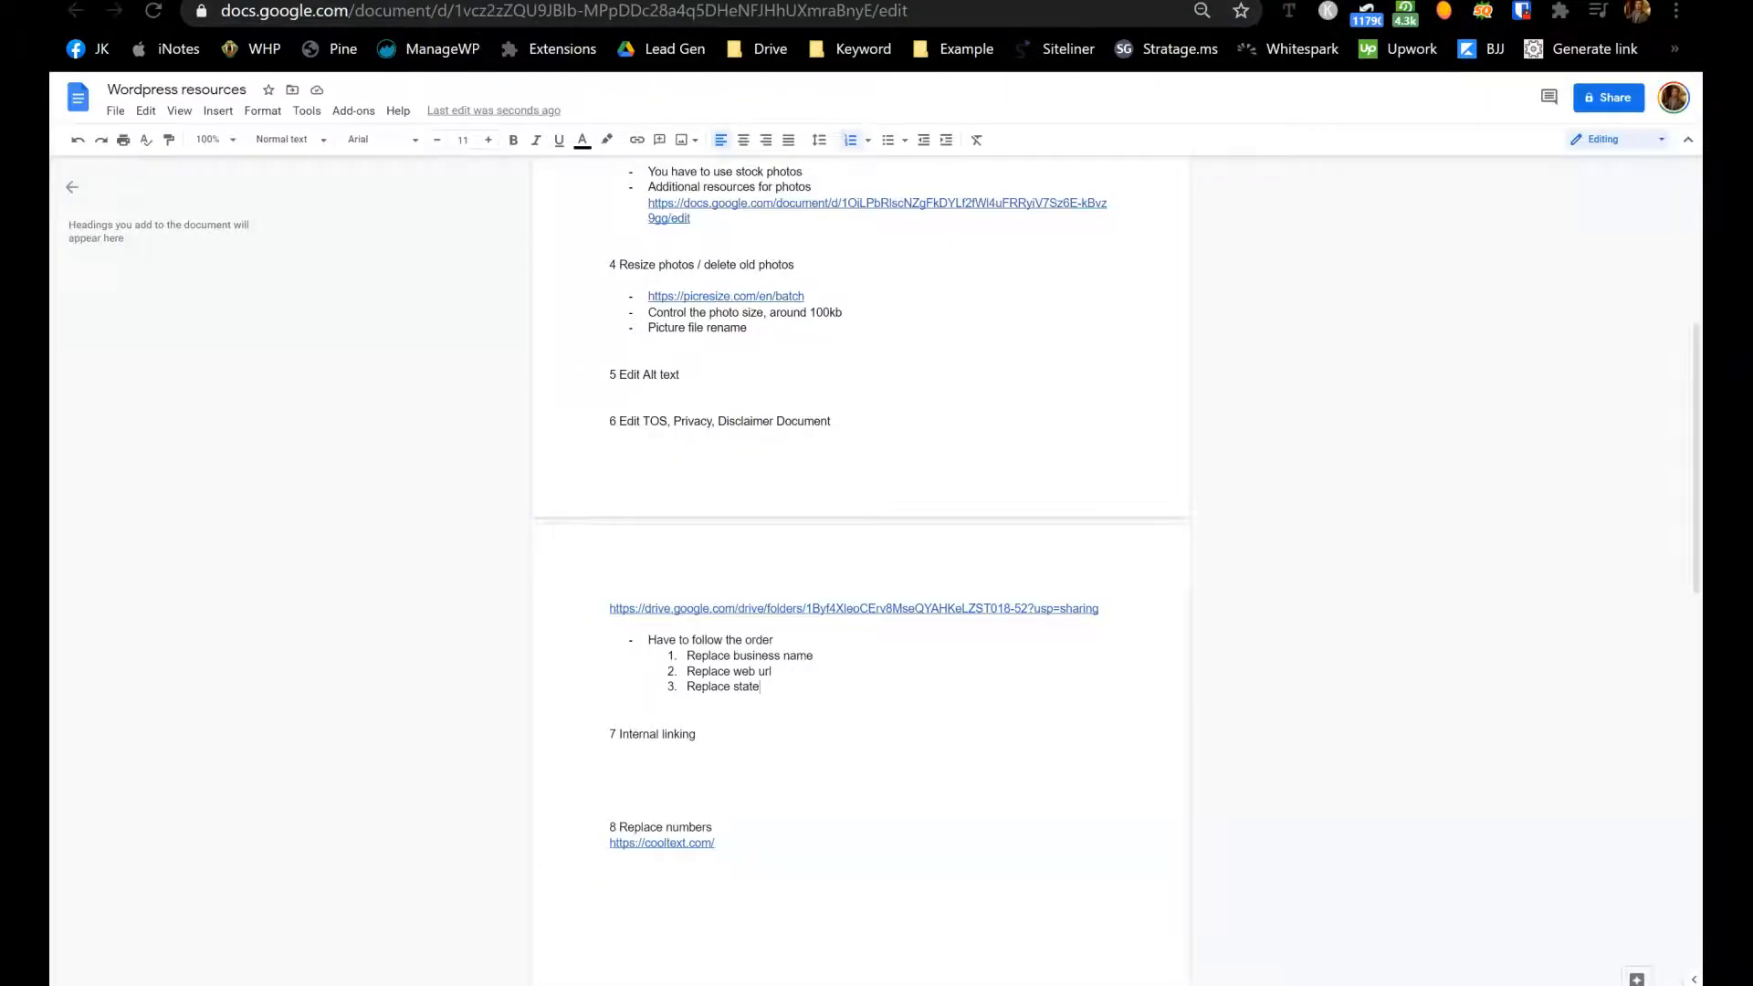
left_click(584, 0)
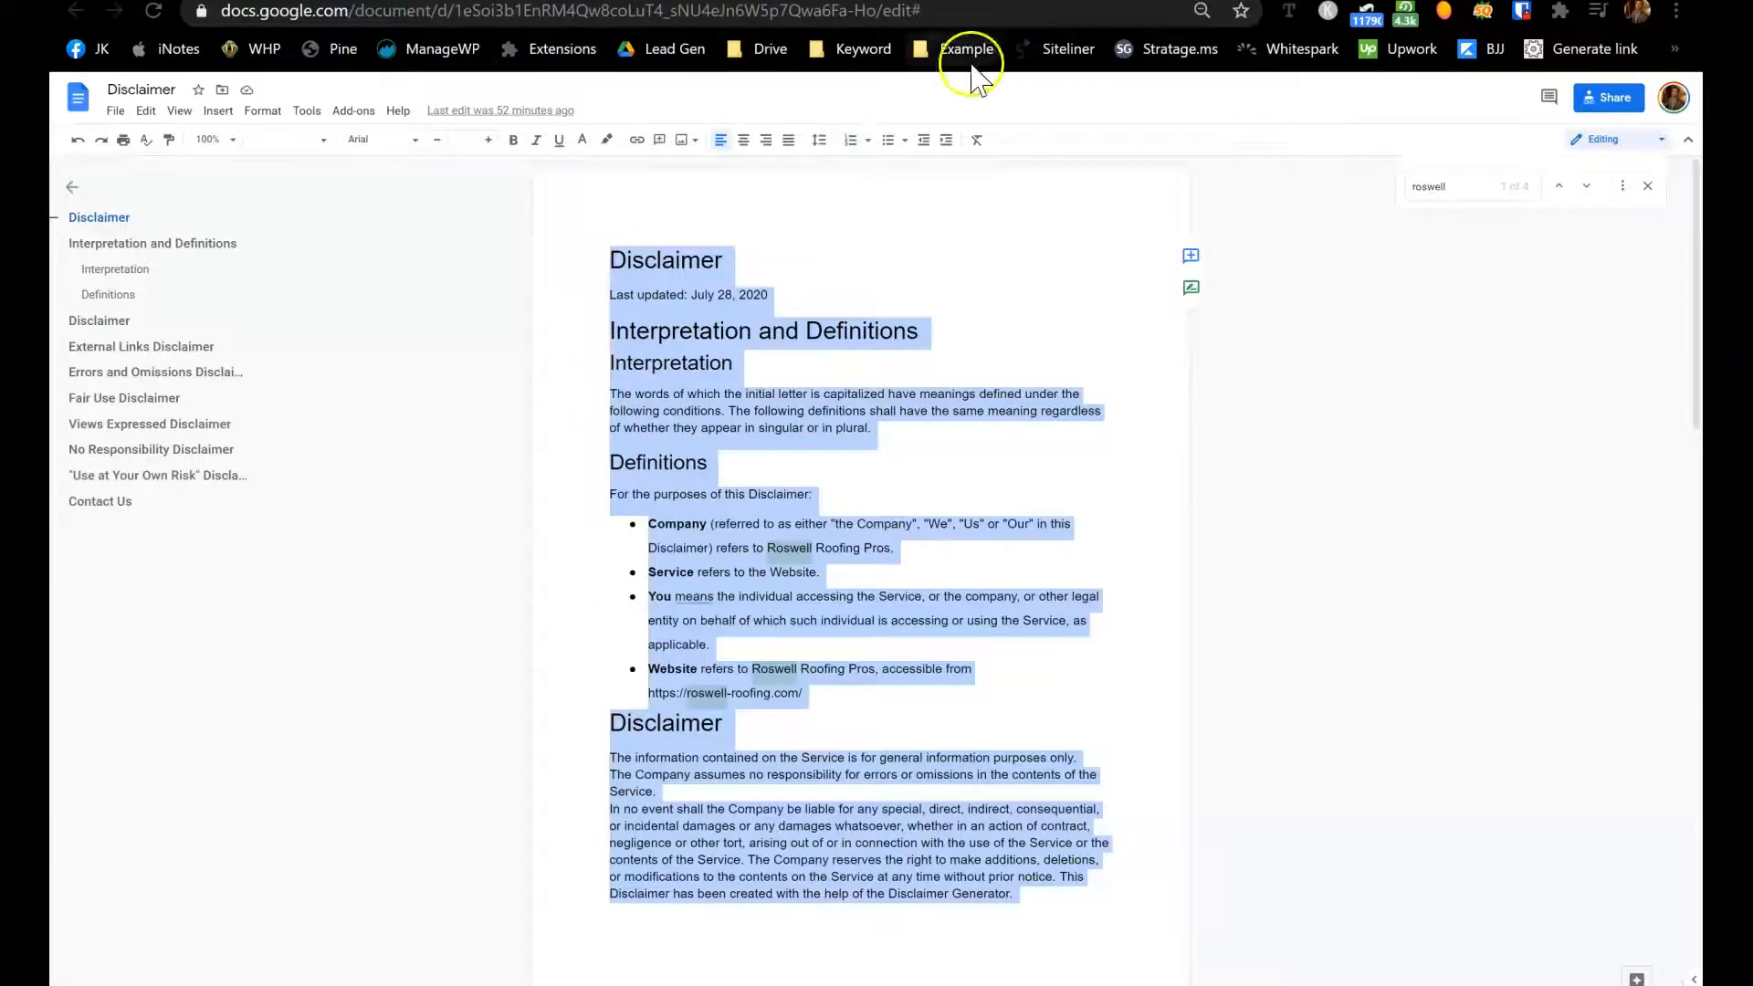
- Open the website's Disclaimer page from the footer of its Privacy Policy page and edit it with Elementor
left_click(1334, 0)
left_click(1516, 151)
left_click_drag(1691, 169, 1660, 927)
left_click(1450, 922)
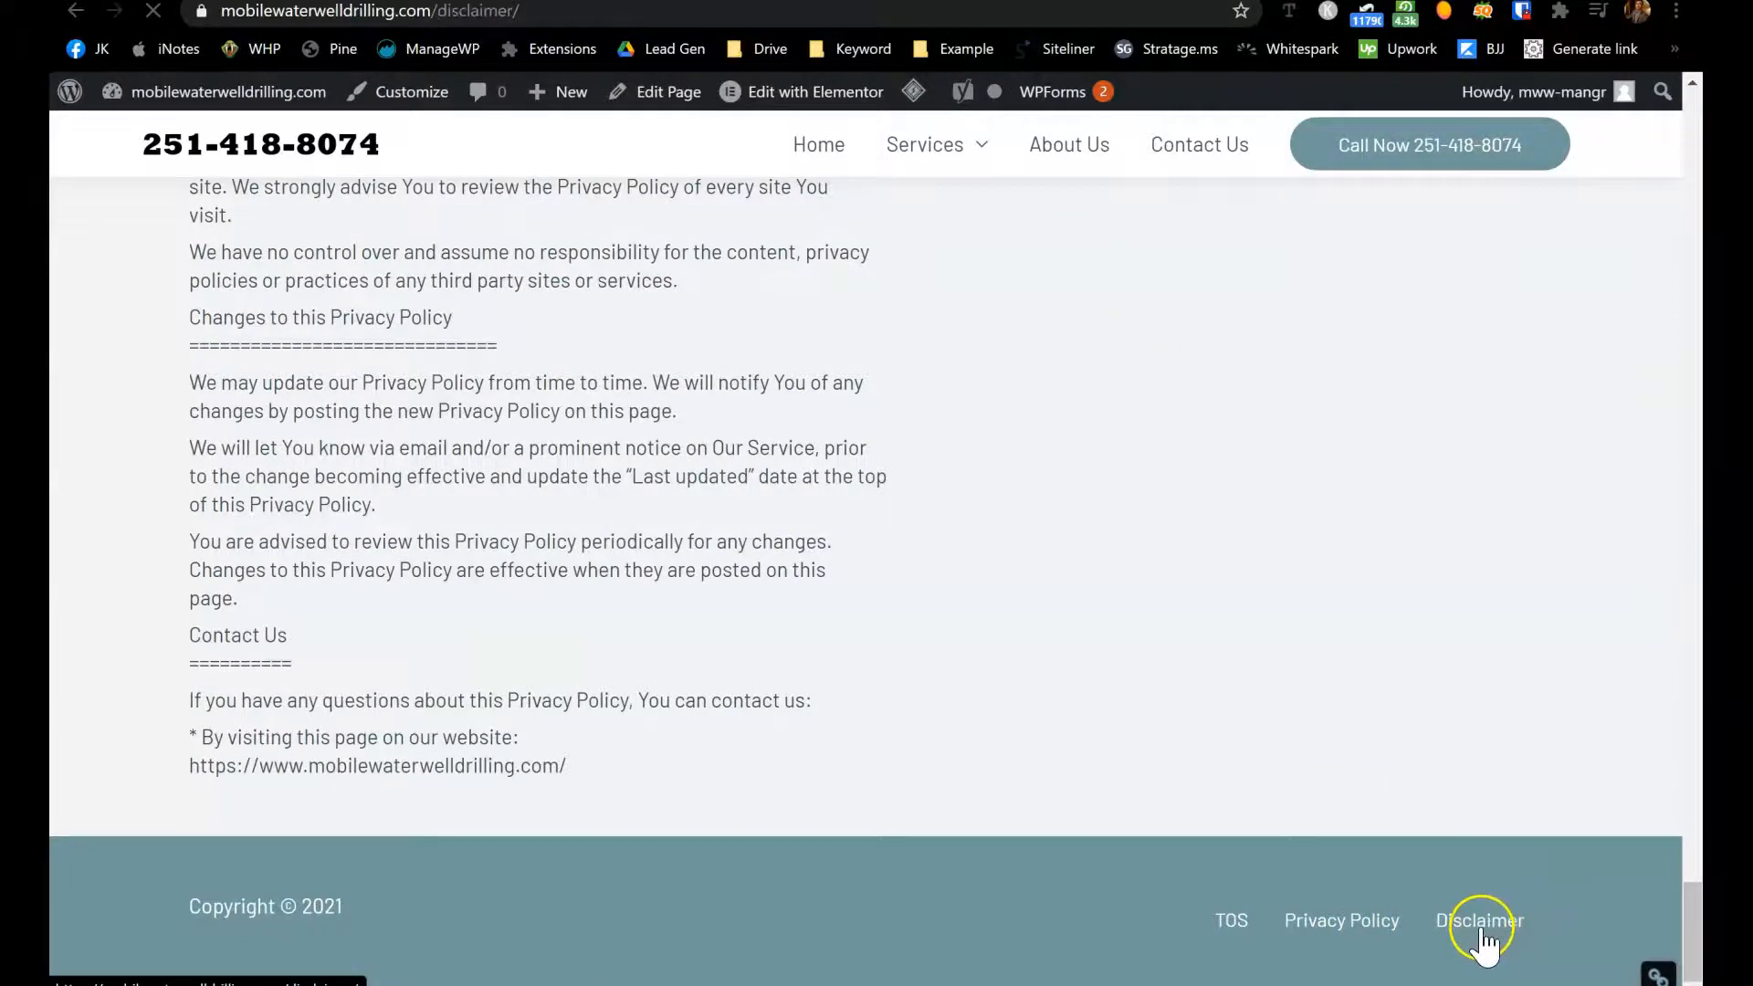
left_click(847, 100)
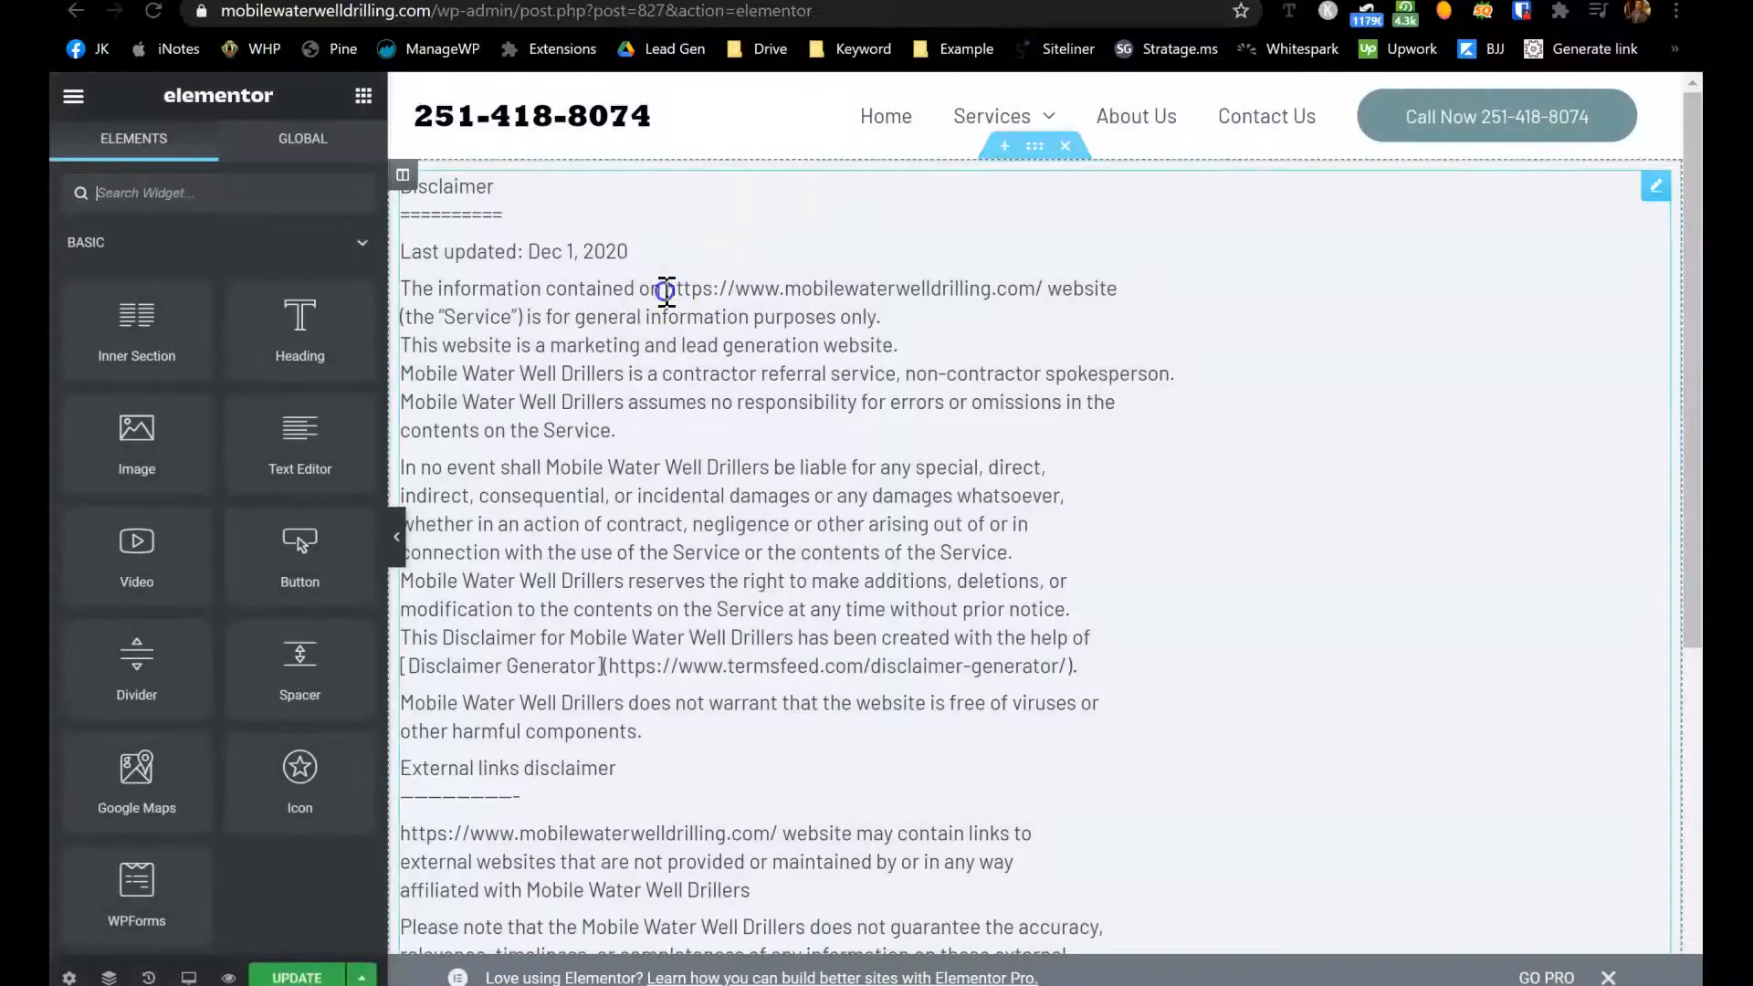
- Try to paste the copied Disclaimer over all the existing text directly in the page preview
left_click(664, 290)
left_click(492, 231)
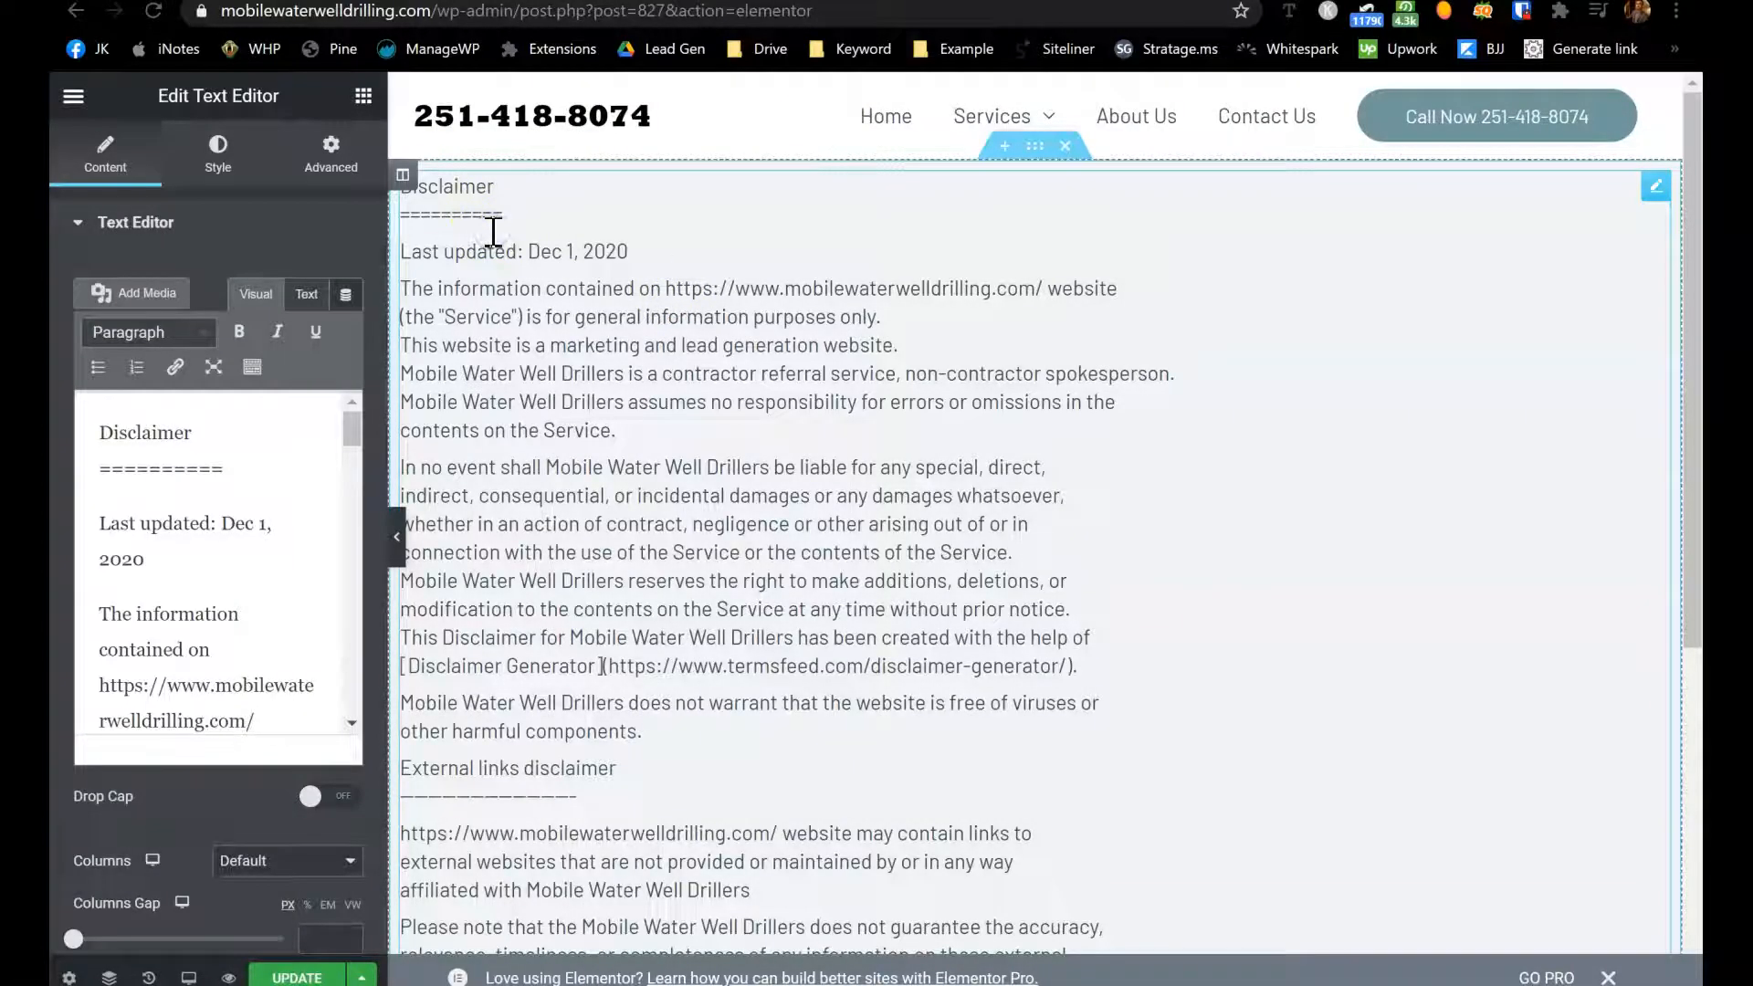
key("ctrl+a")
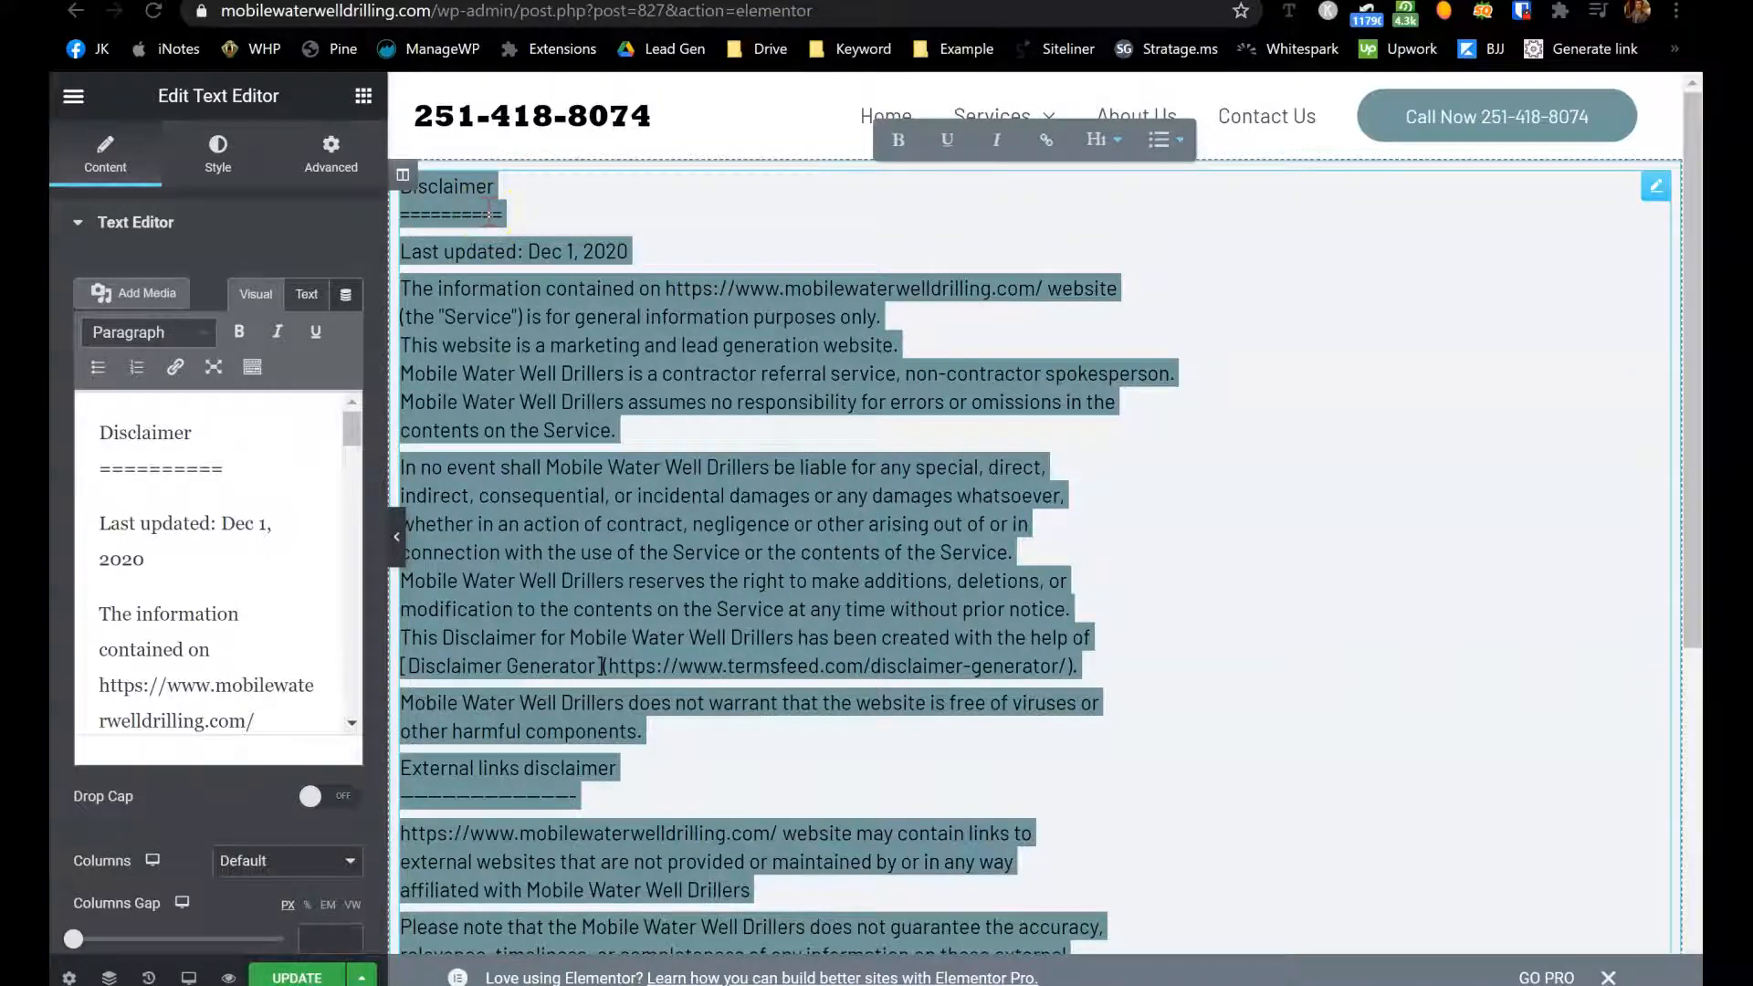
right_click(490, 213)
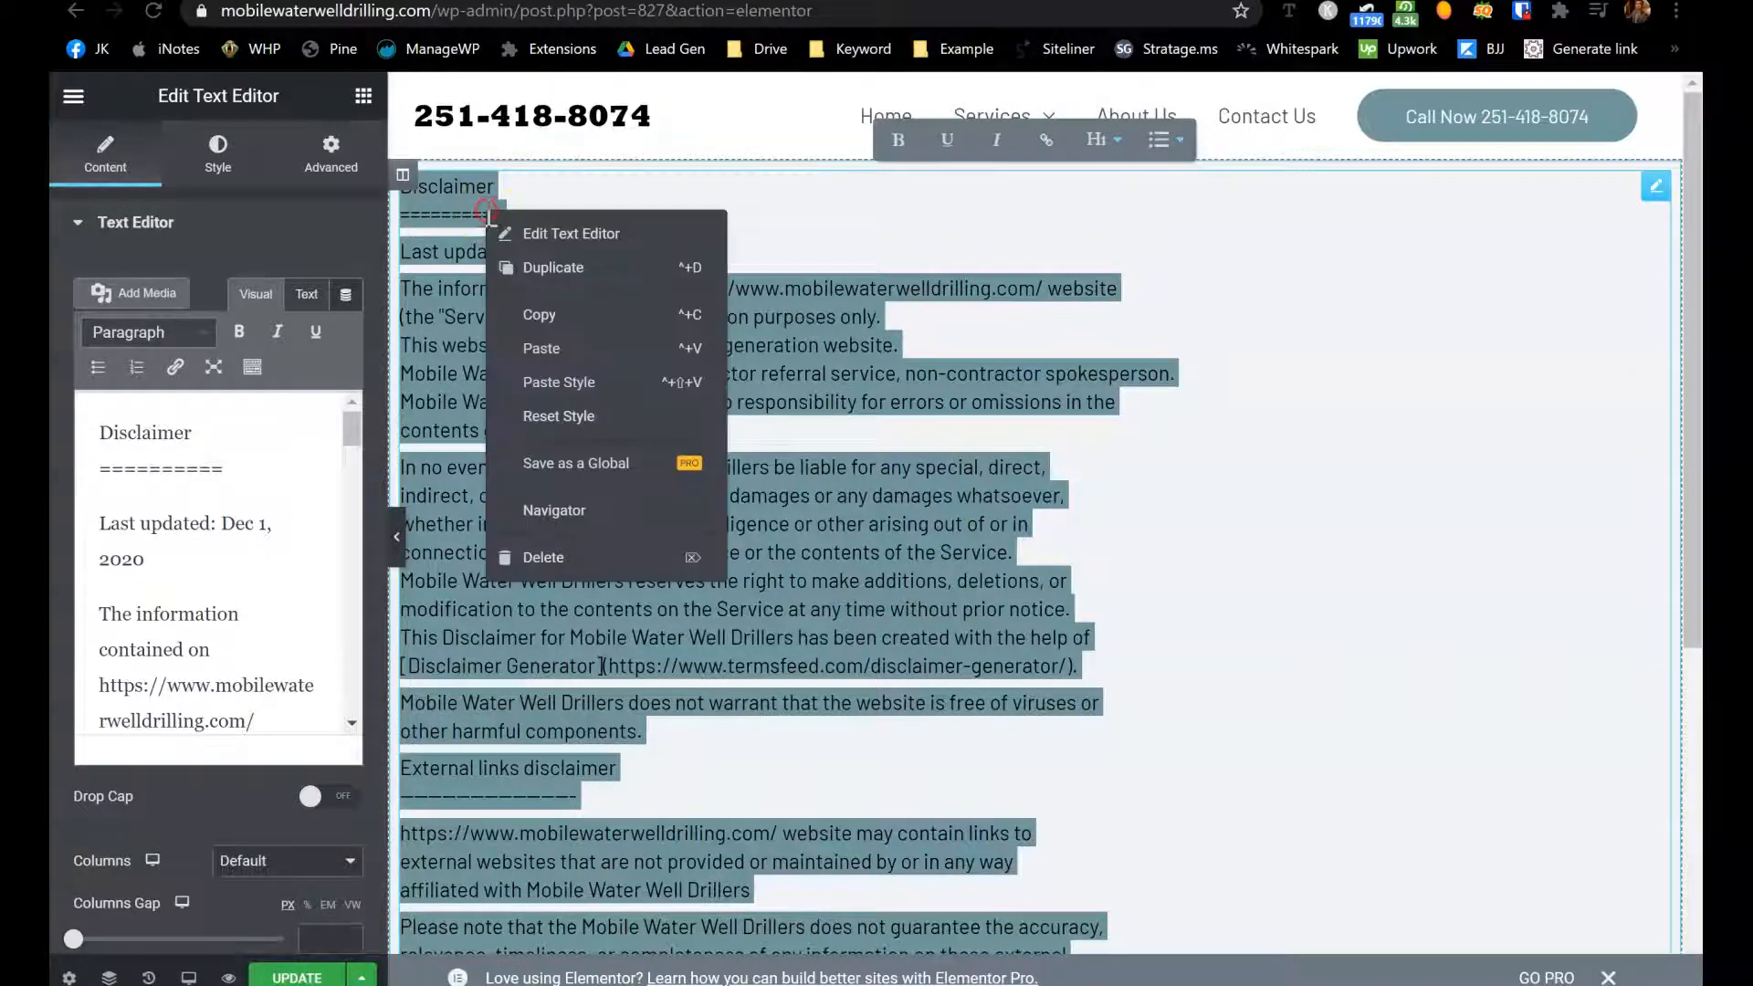
left_click(548, 348)
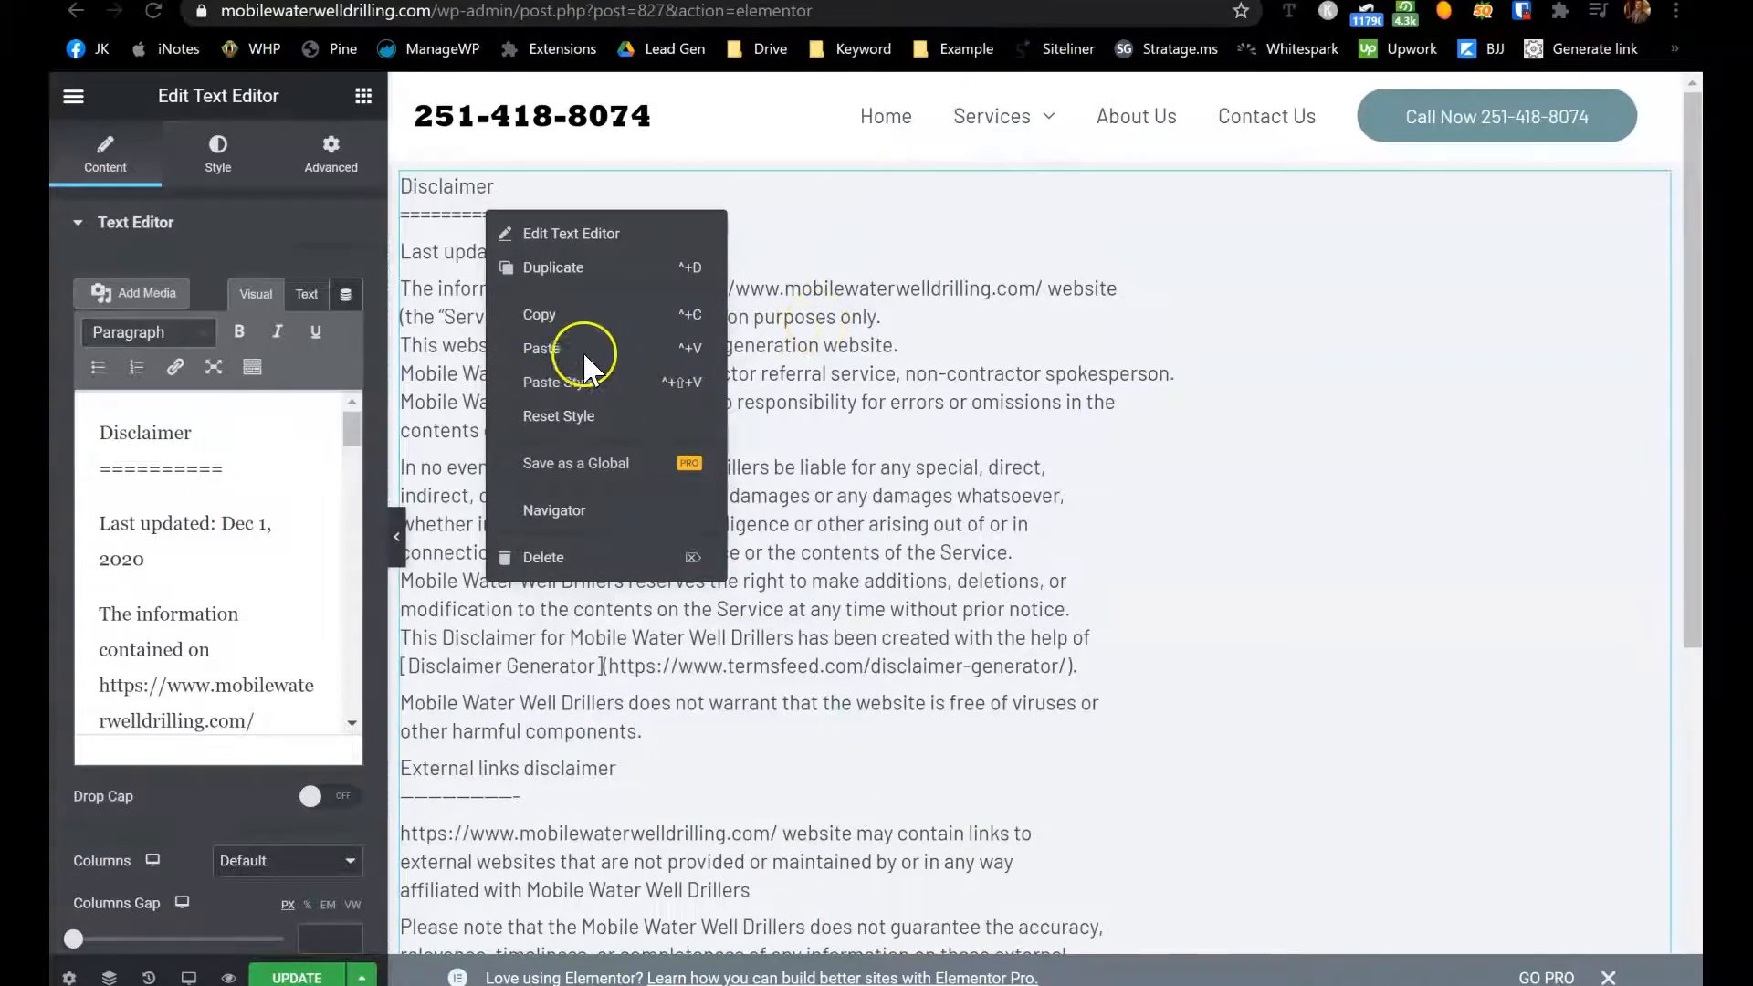
- Replace the Text Editor widget's entire content with the copied Disclaimer and check the page down to its footer
left_click(295, 526)
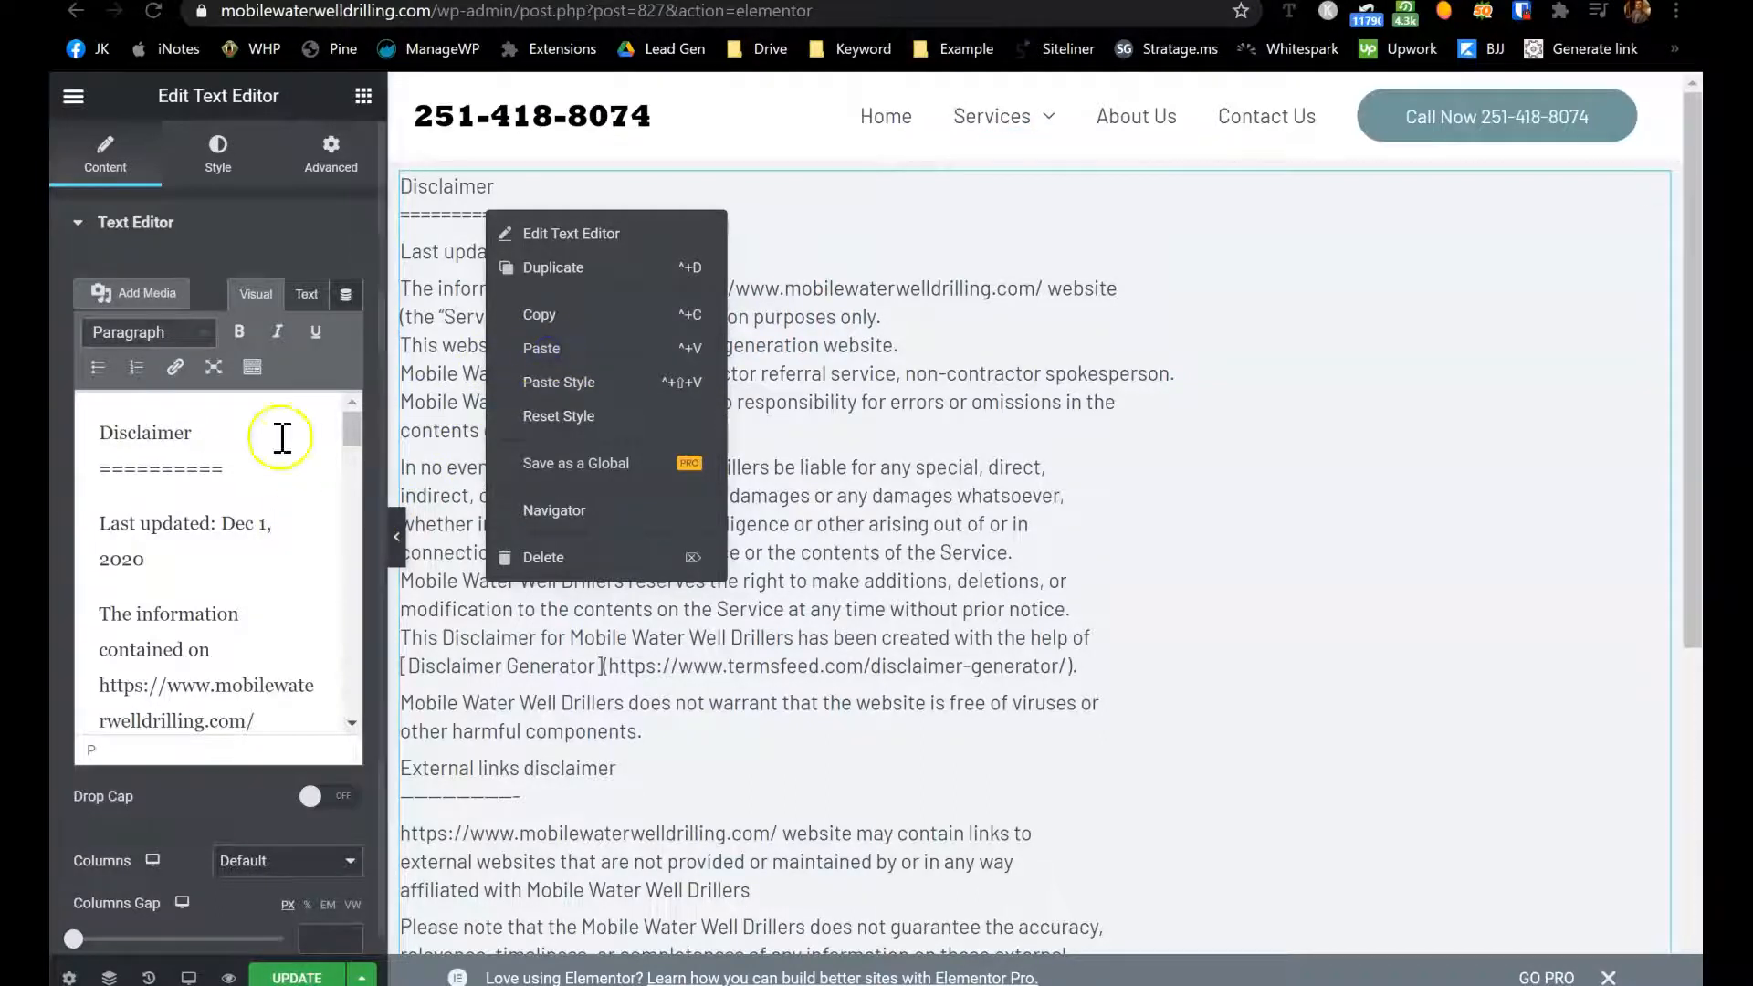
key("ctrl+a")
right_click(170, 440)
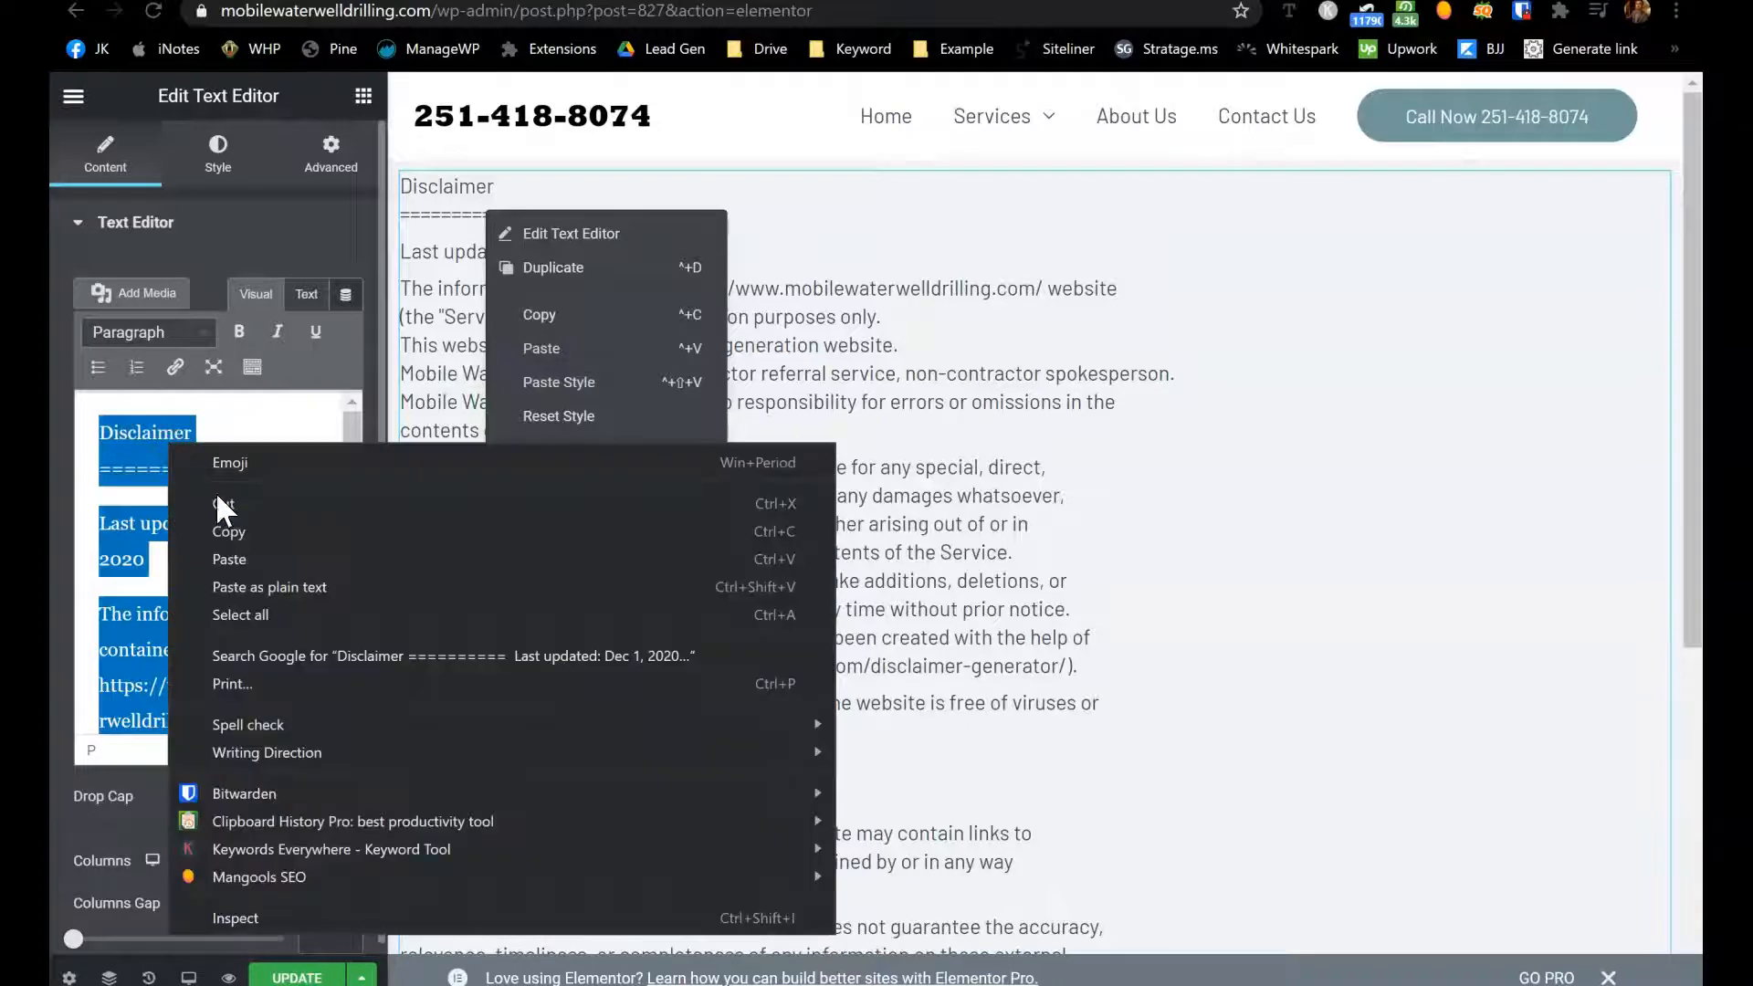
left_click(250, 561)
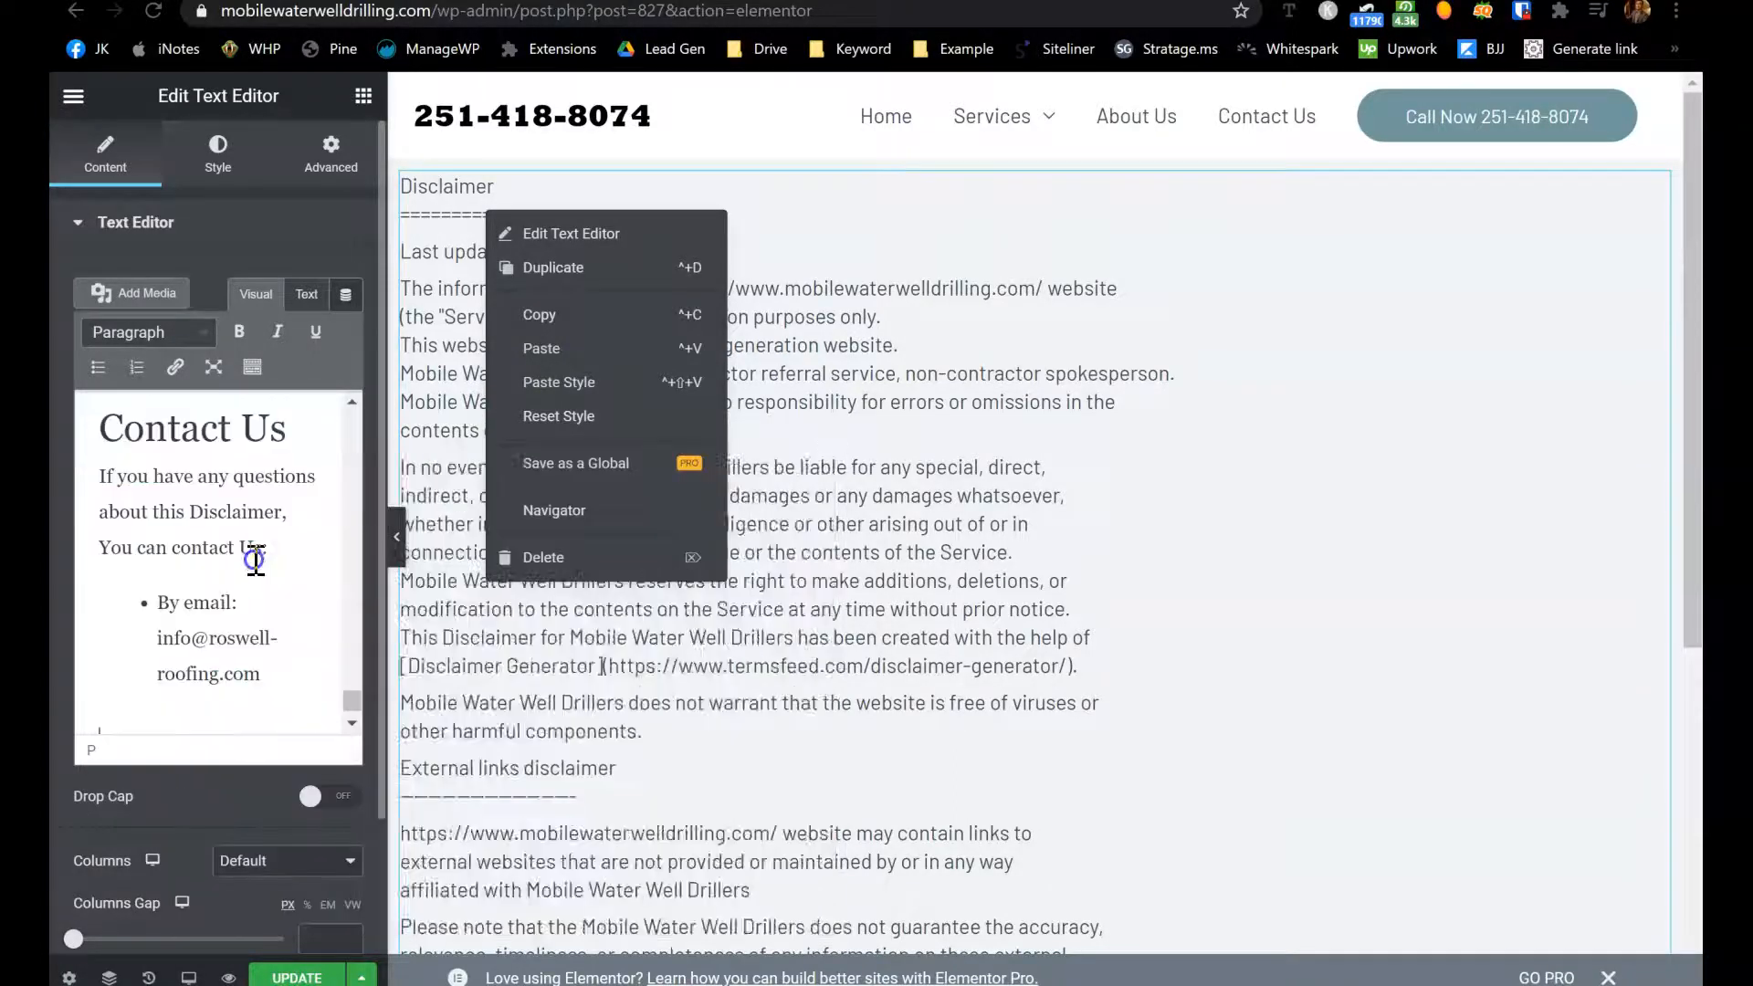
left_click(1024, 394)
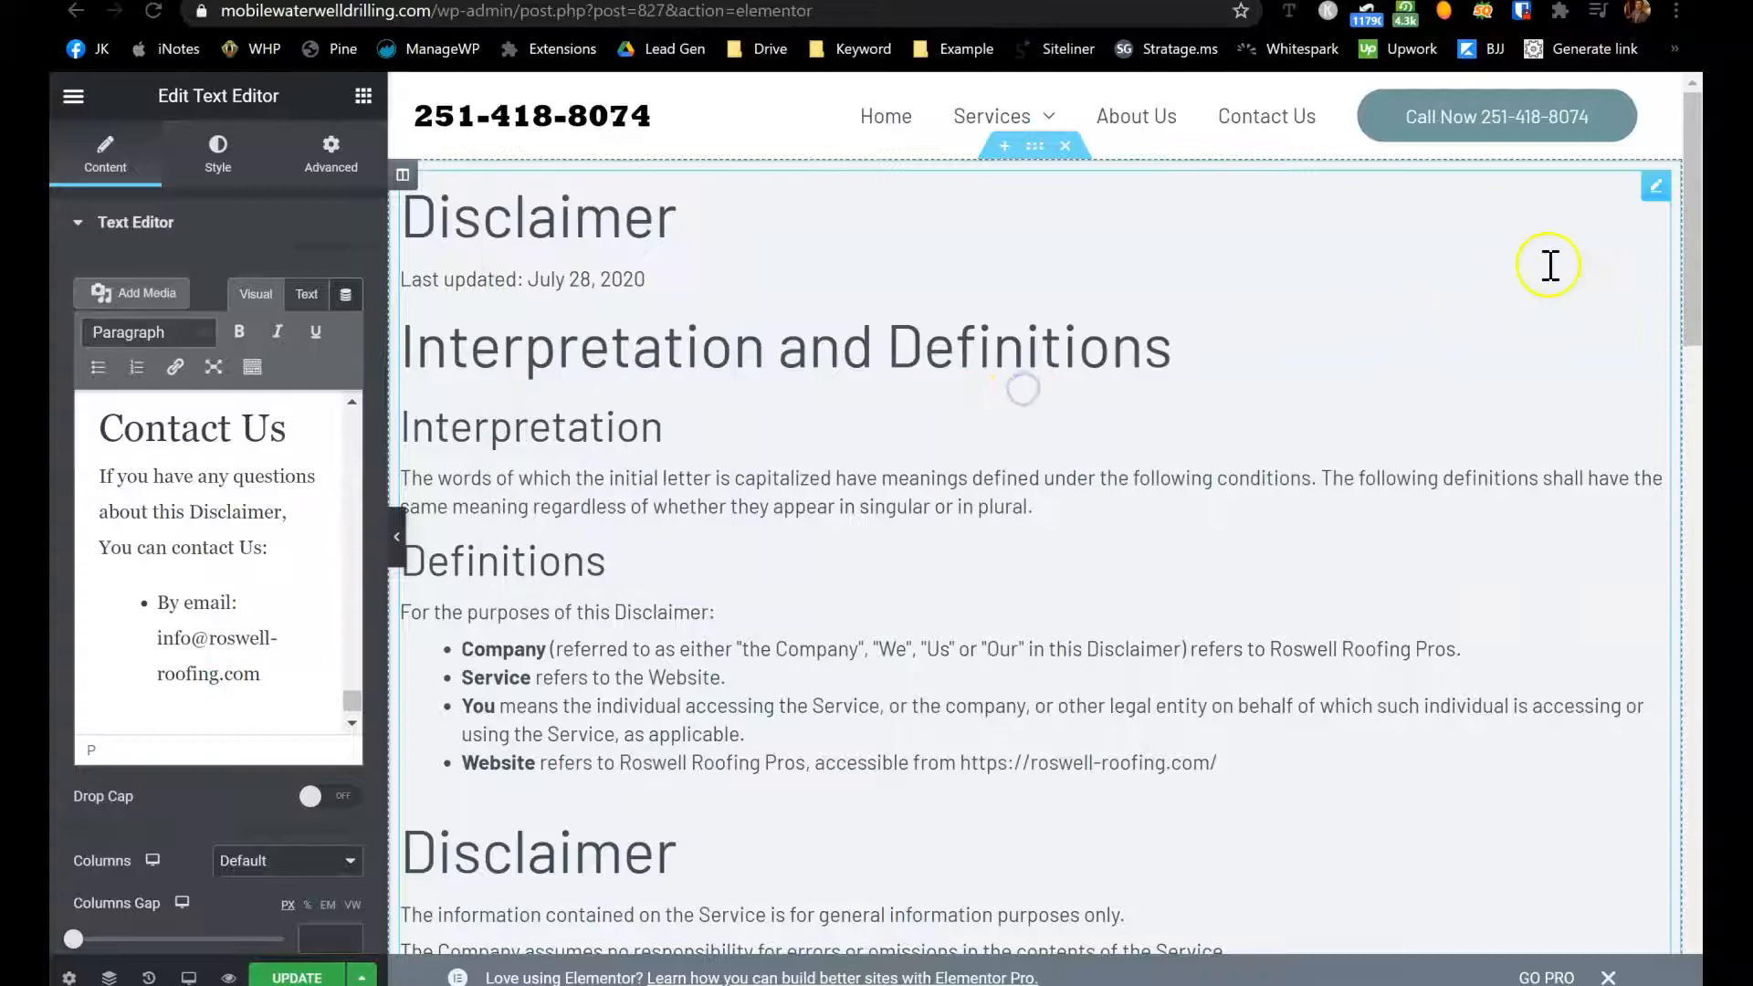
left_click_drag(1689, 228, 1696, 128)
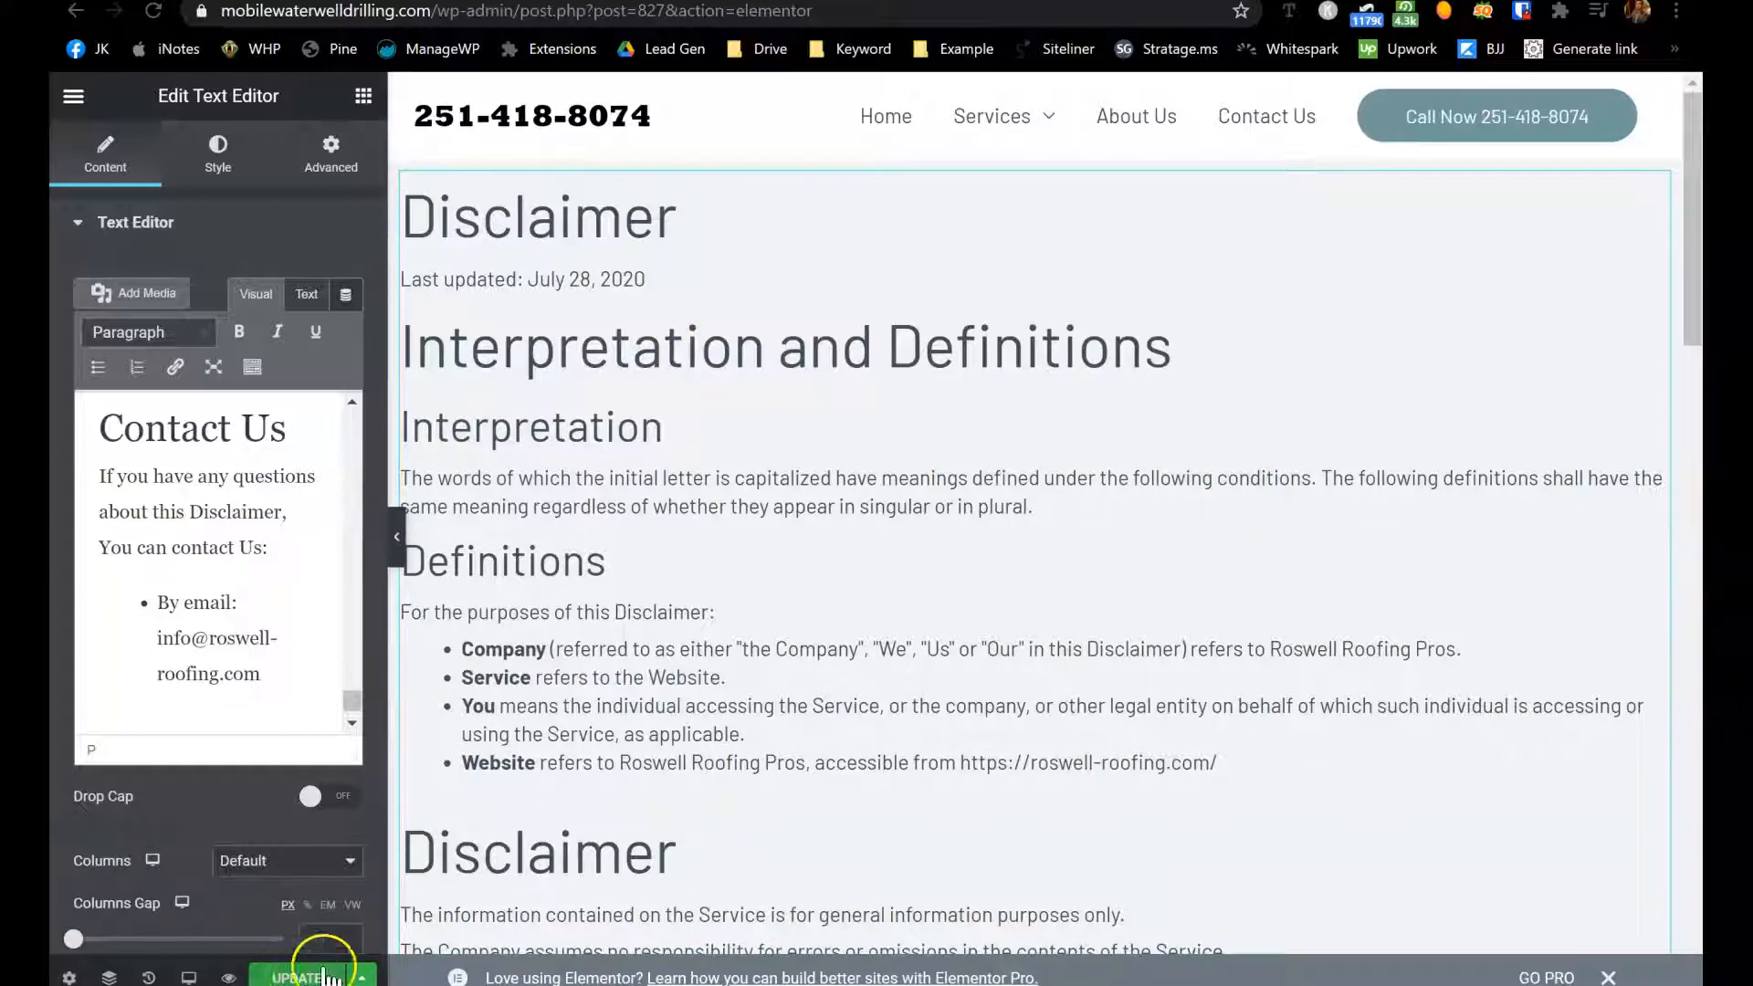
left_click_drag(1692, 137, 1691, 876)
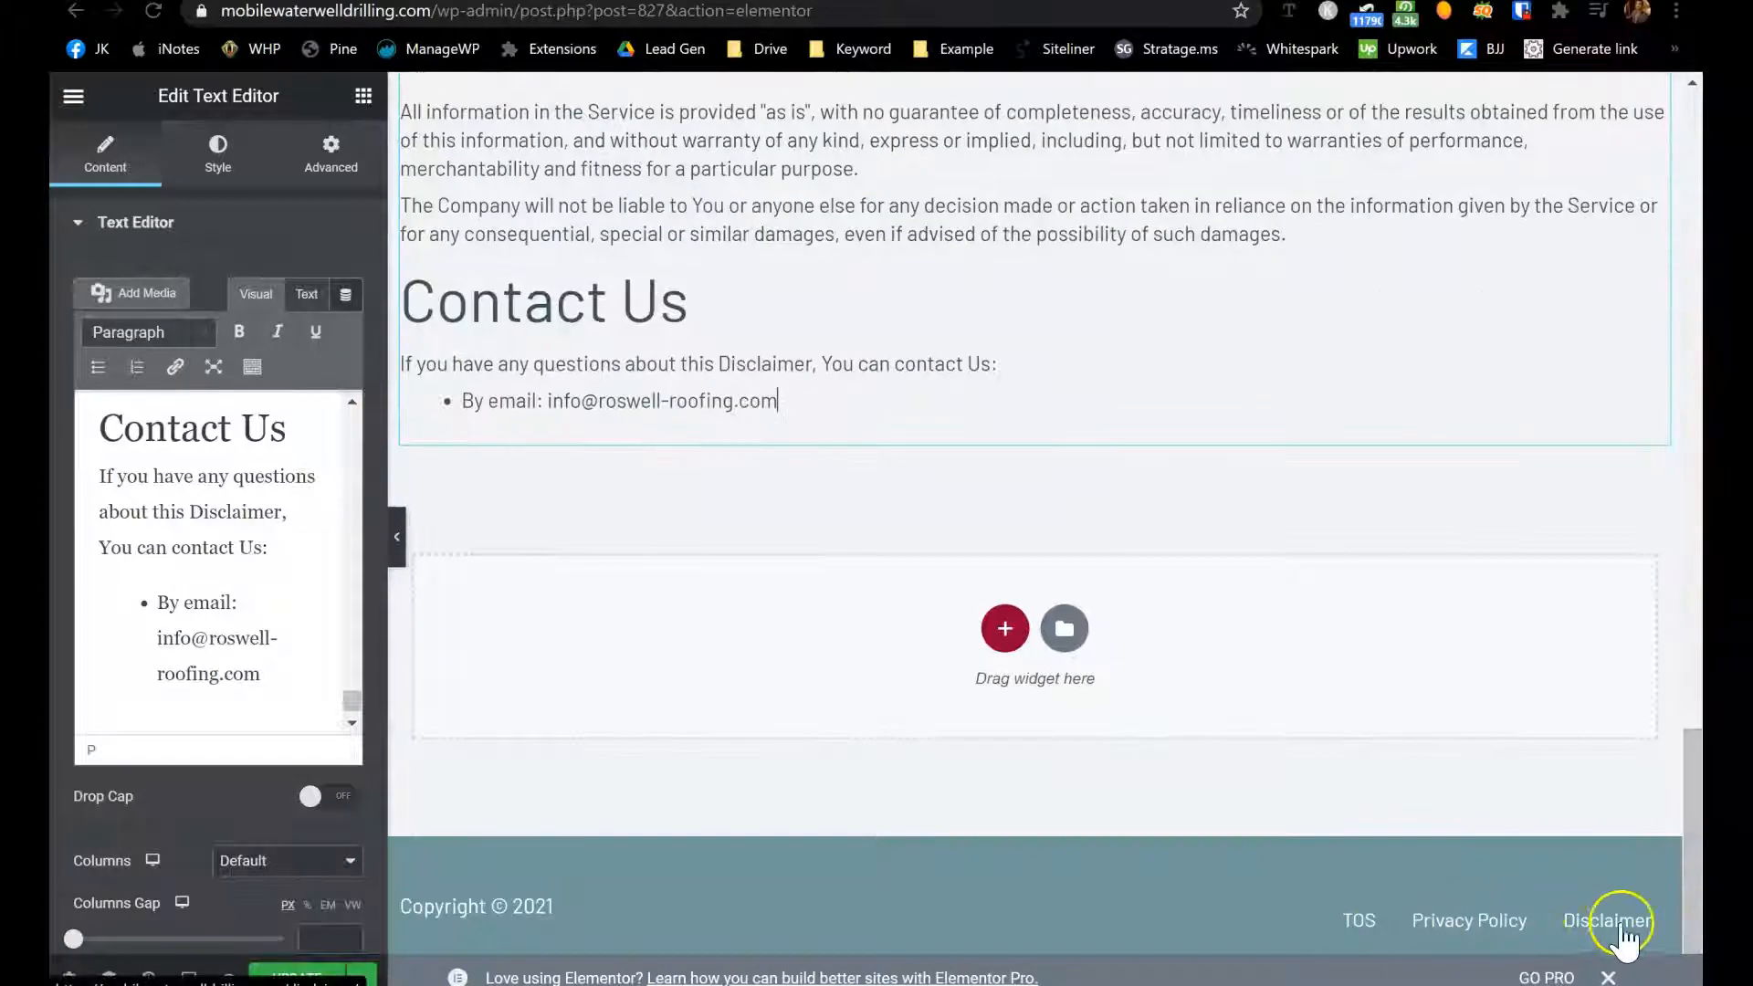